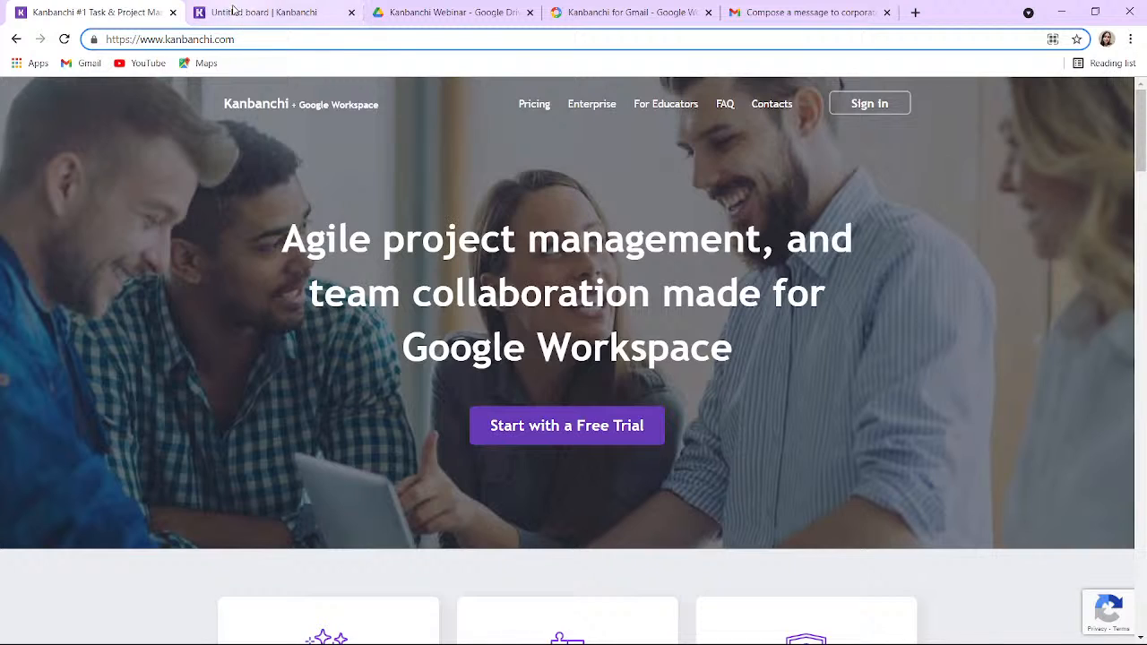
Switch to Google Drive and examine the Kanbanchi Webinar folder's board file, assets folder and backup folder.
{"action": "left_click", "coordinate": [232, 12]}
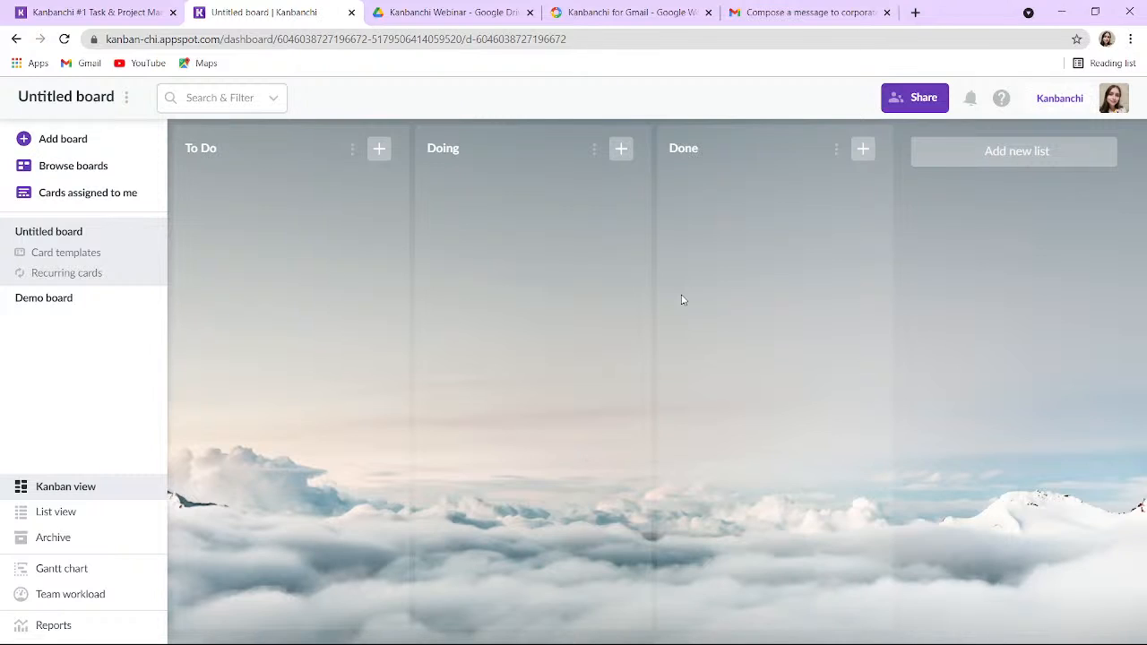
{"action": "left_click", "coordinate": [457, 13]}
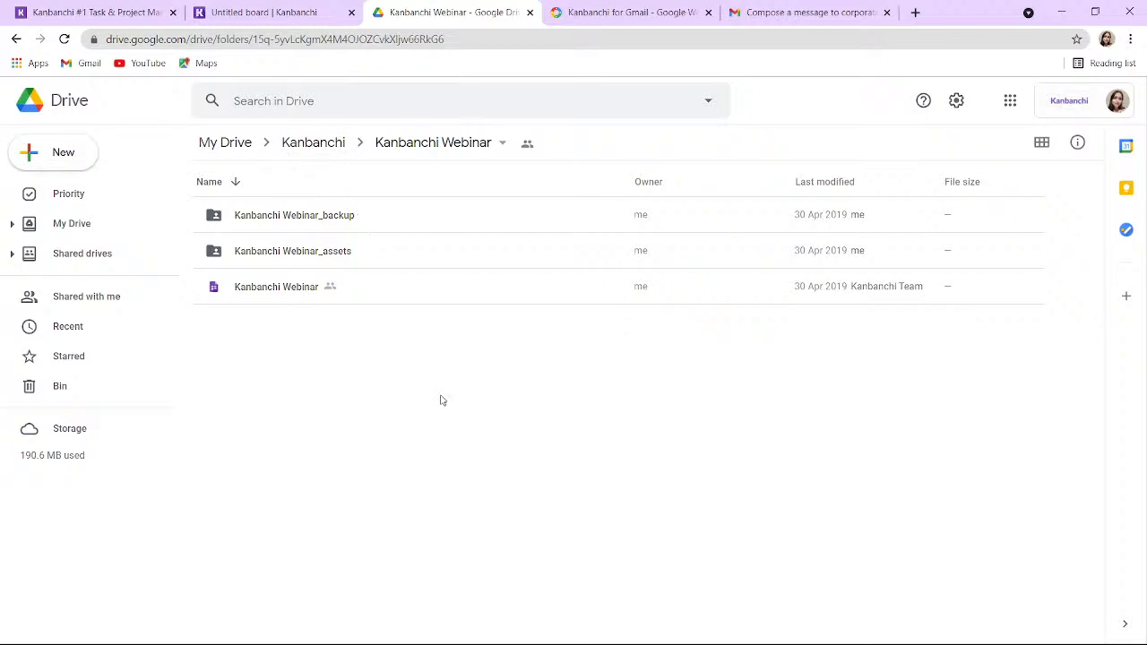
{"action": "left_click", "coordinate": [260, 294]}
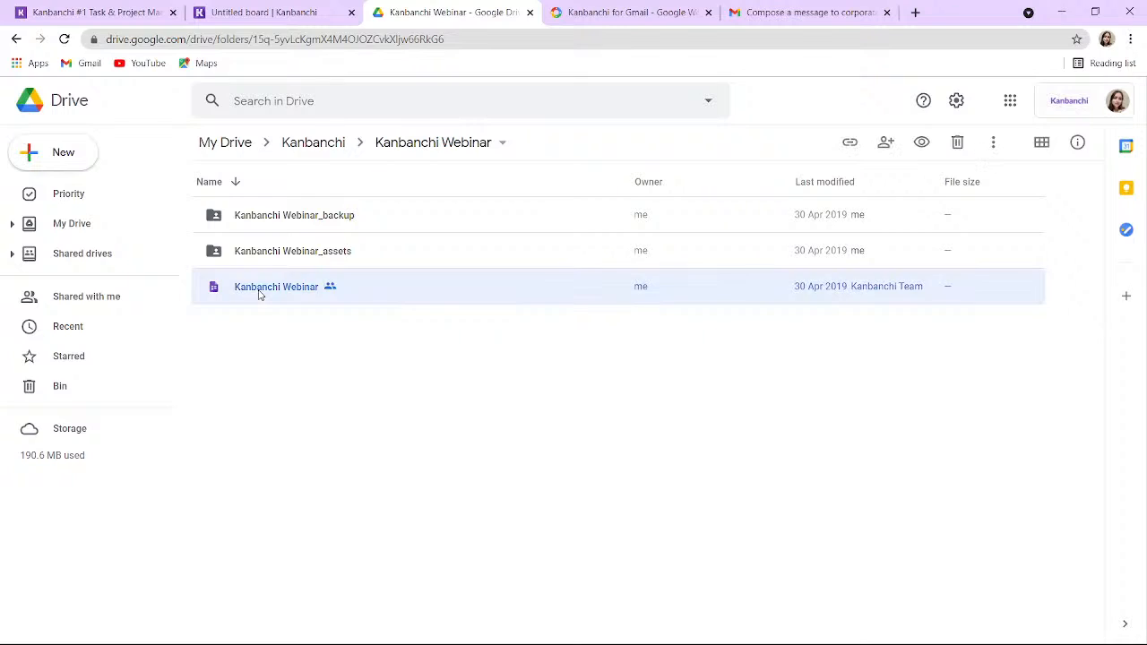
{"action": "left_click", "coordinate": [275, 254]}
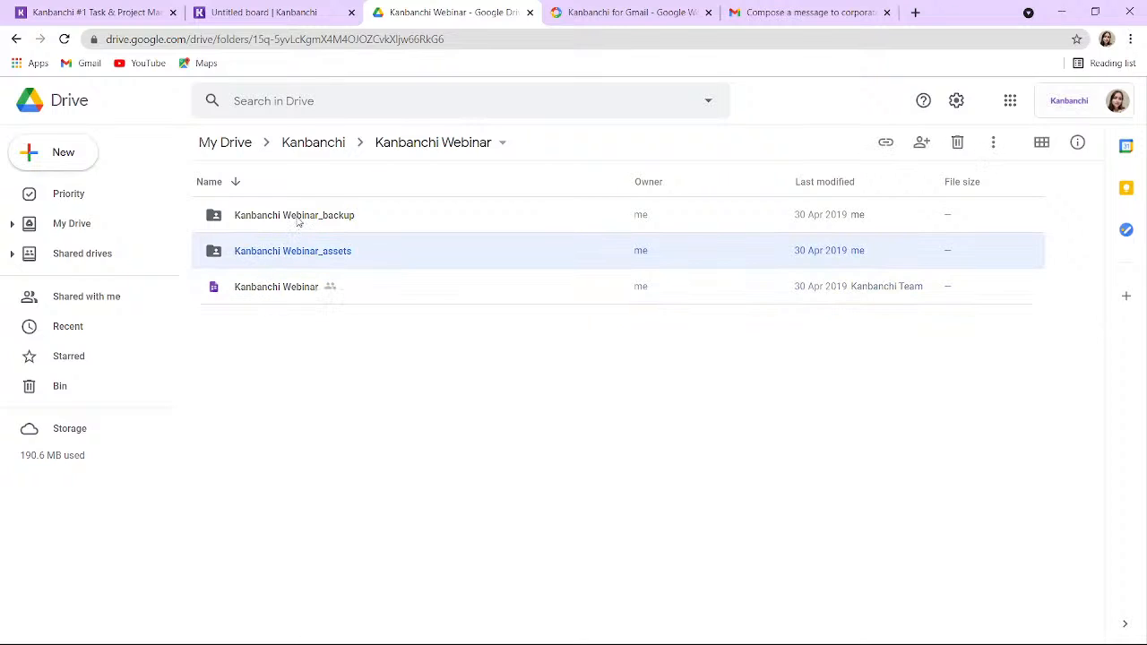
{"action": "left_click", "coordinate": [299, 222]}
{"action": "left_click", "coordinate": [340, 341]}
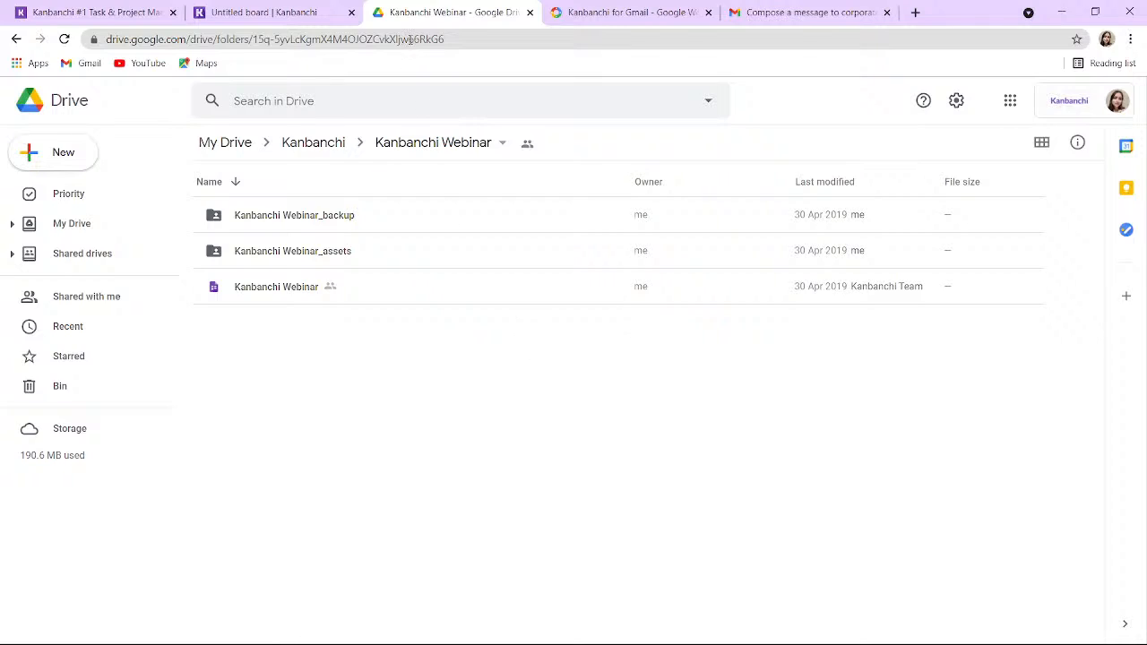
Return to the untitled Kanbanchi board, collapse its sidebar and view the To Do list's details.
{"action": "left_click", "coordinate": [327, 9]}
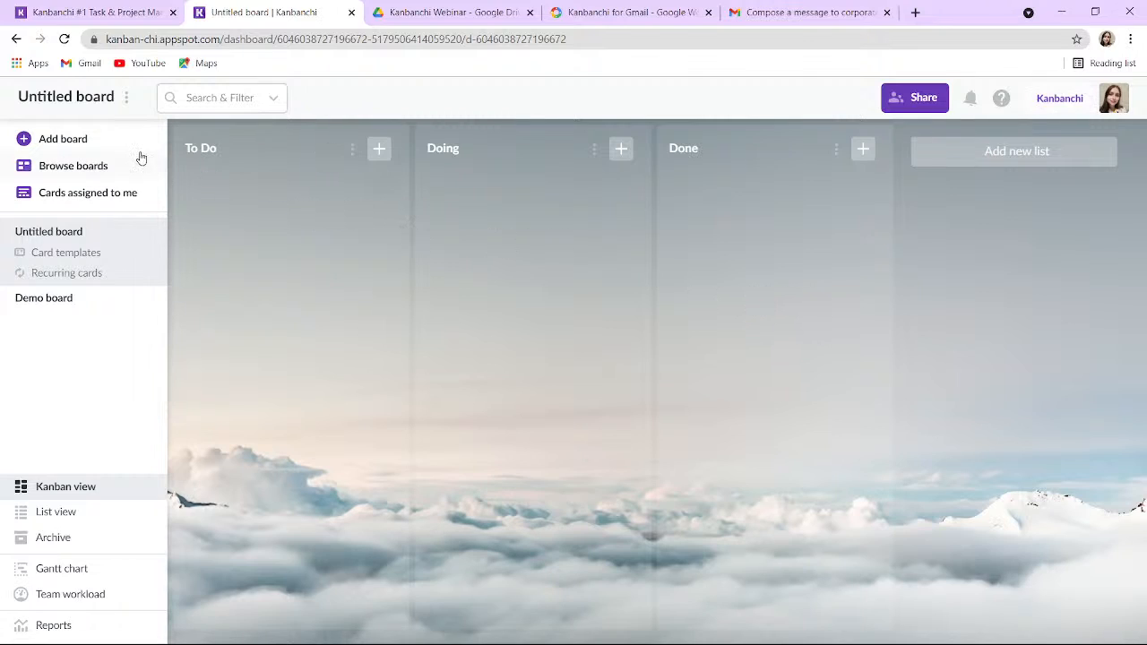
{"action": "left_click", "coordinate": [169, 148]}
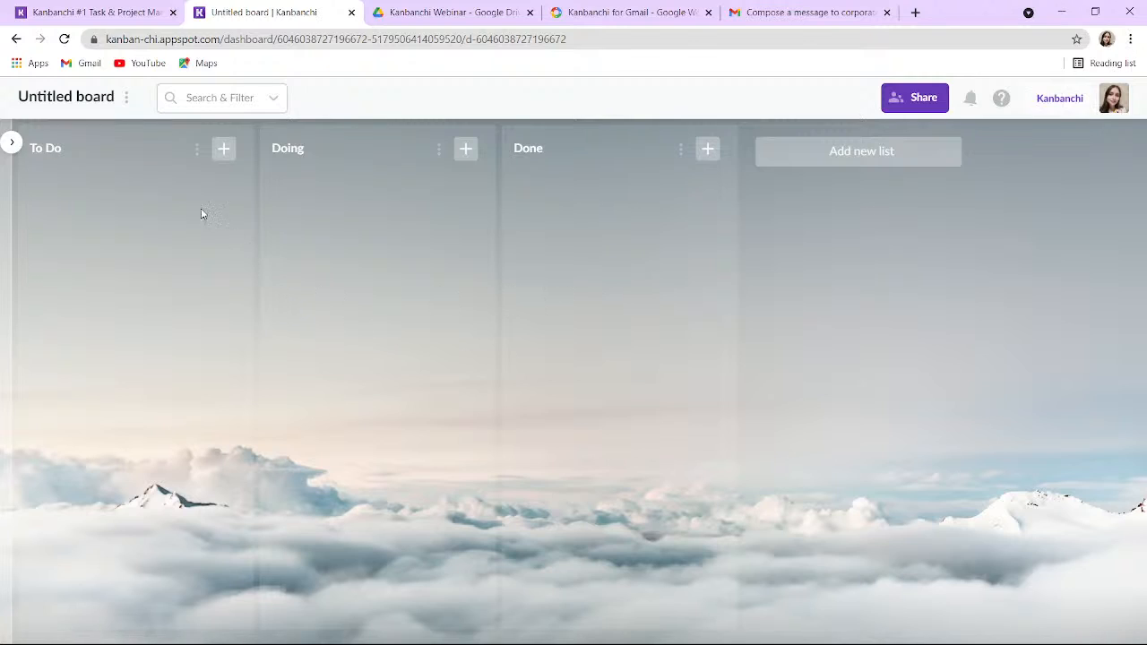
{"action": "left_click", "coordinate": [66, 154]}
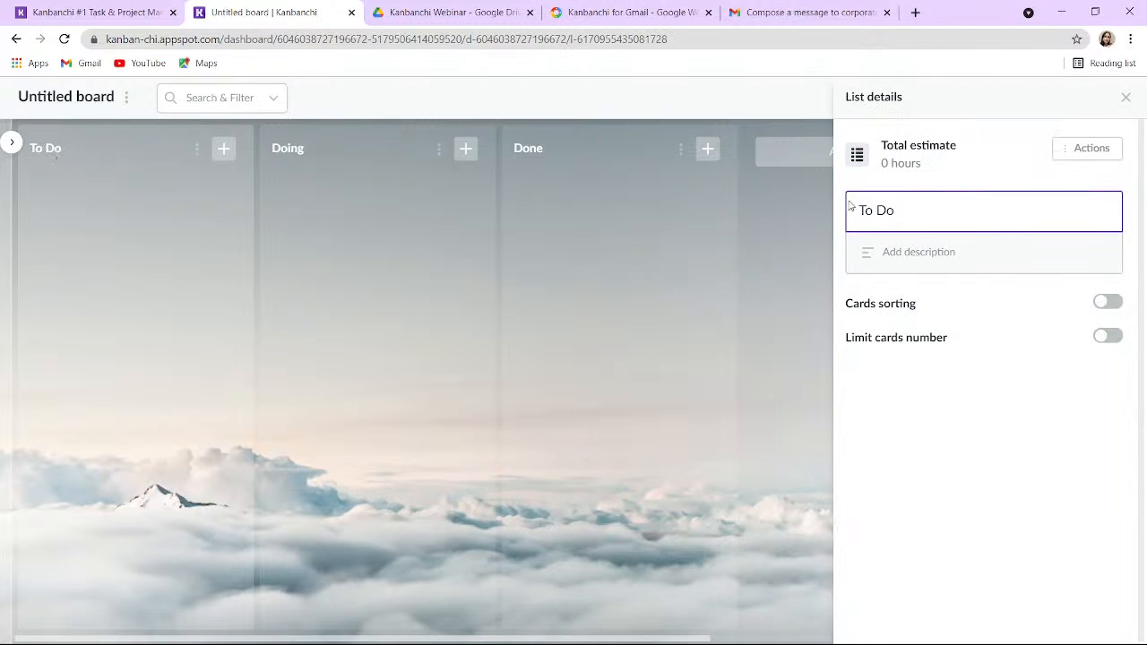
{"action": "left_click", "coordinate": [1127, 97]}
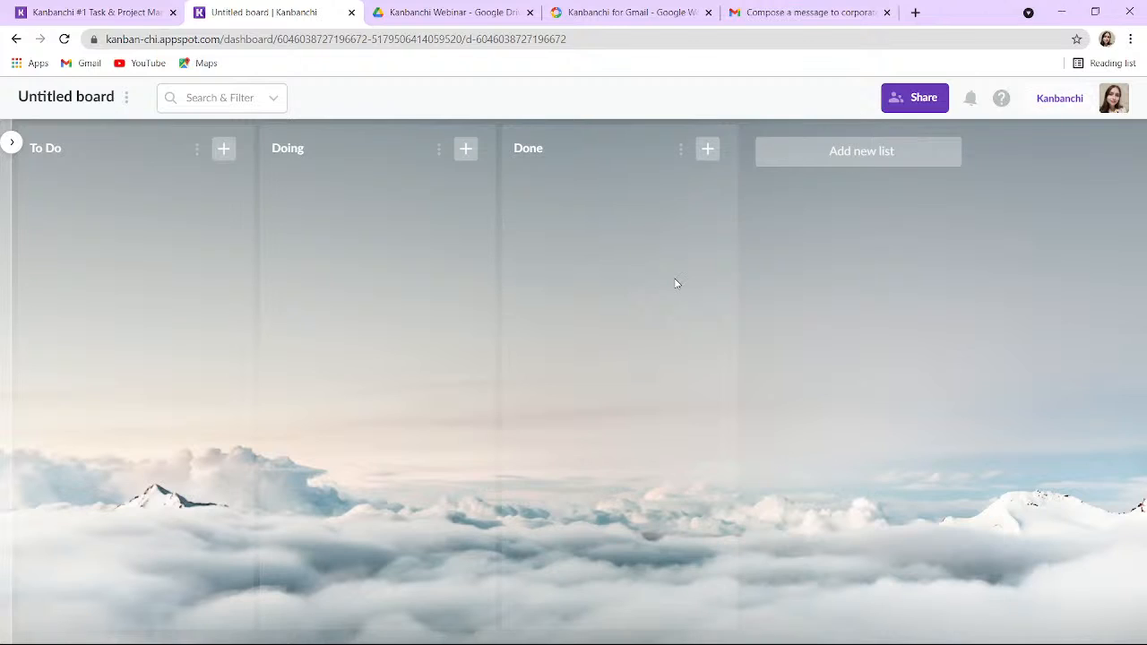
Review who the board is shared with and the access levels available for a collaborator.
{"action": "left_click", "coordinate": [925, 101]}
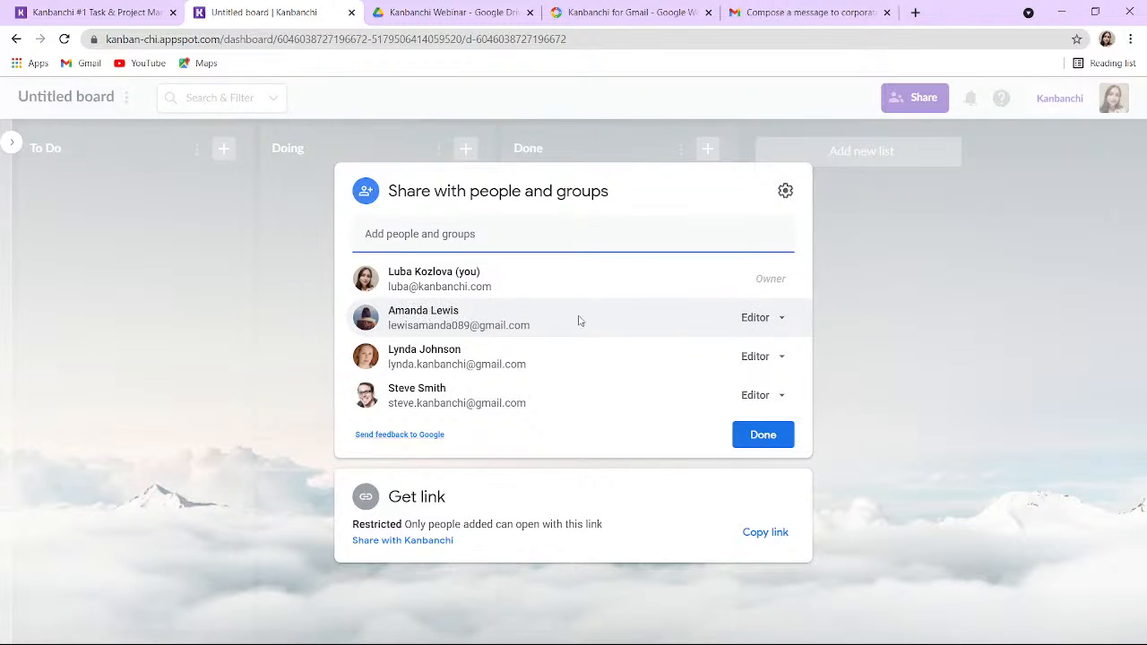
{"action": "left_click", "coordinate": [769, 319]}
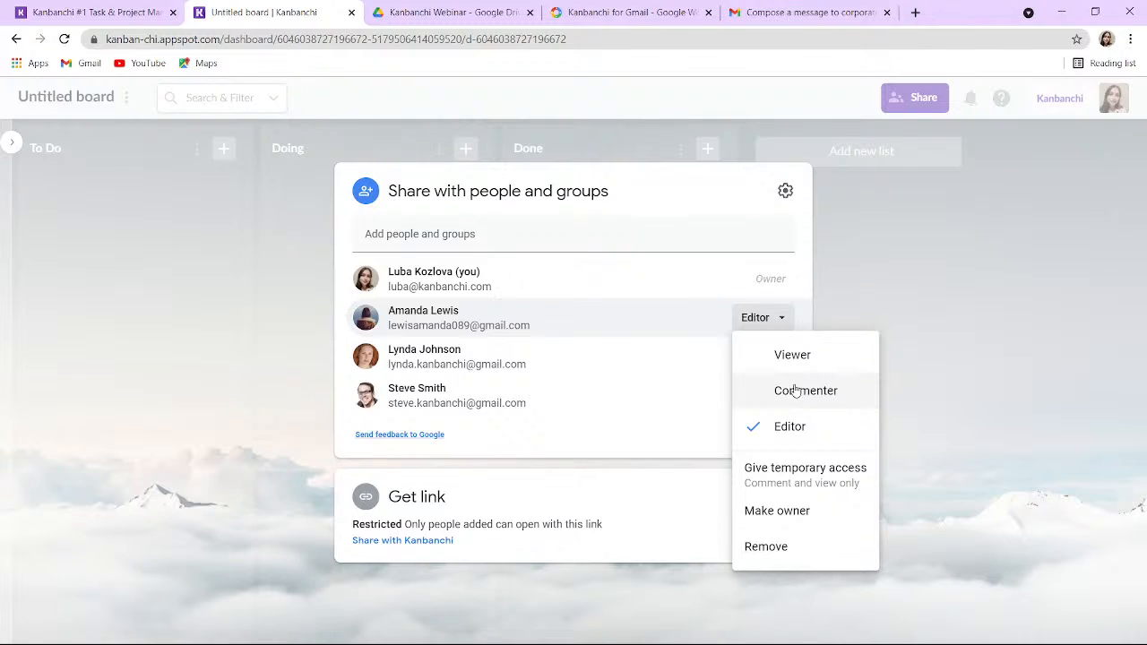
{"action": "left_click", "coordinate": [737, 209]}
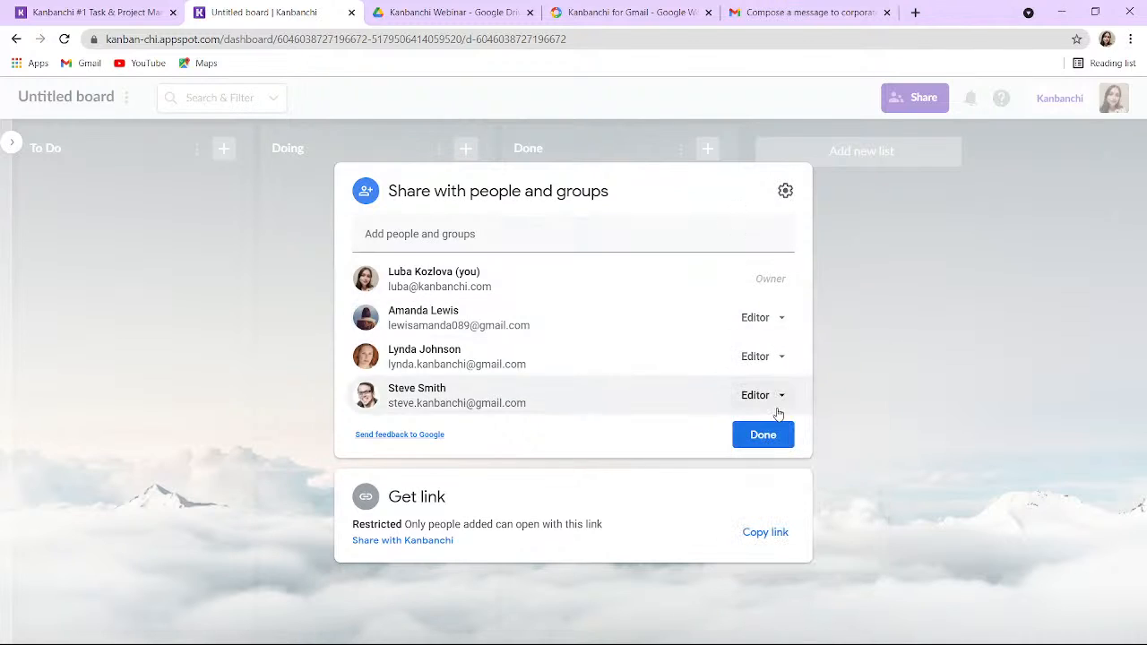
{"action": "left_click", "coordinate": [763, 435]}
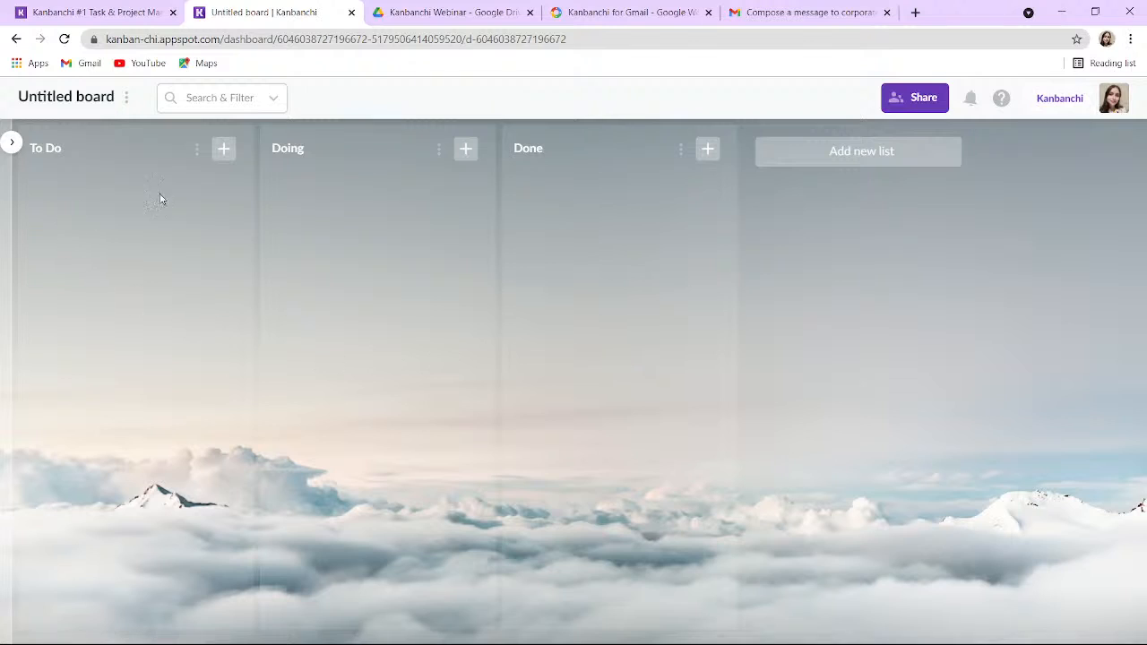
Add a card named Research to the To Do list and set its priority to Medium.
{"action": "left_click", "coordinate": [224, 149]}
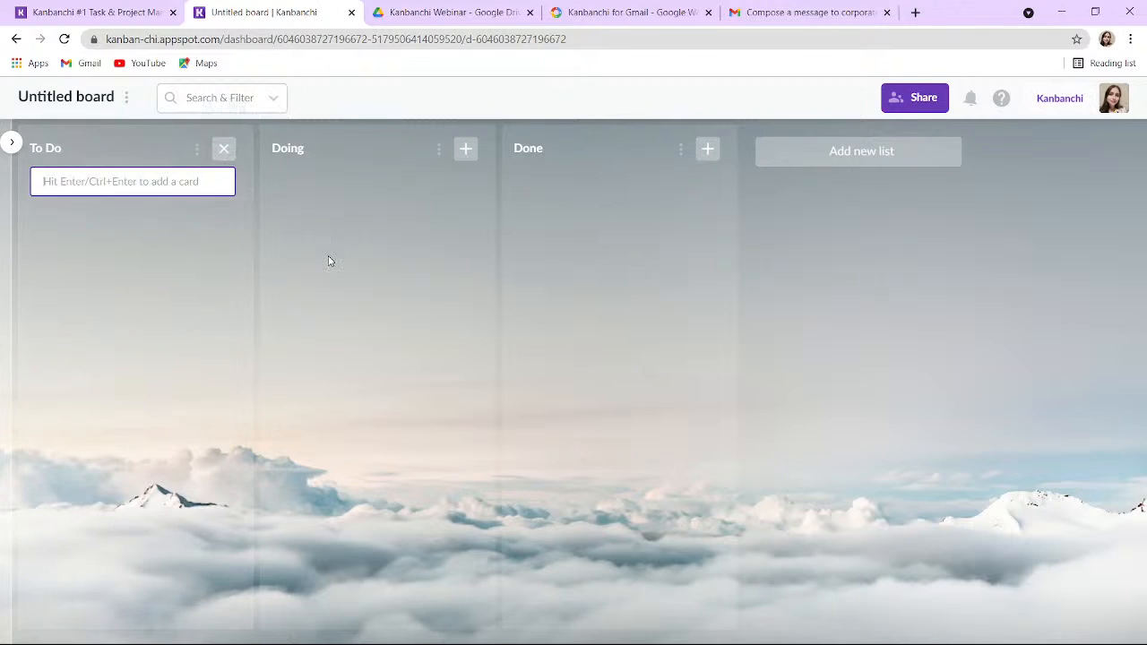
{"action": "type", "text": "Rese"}
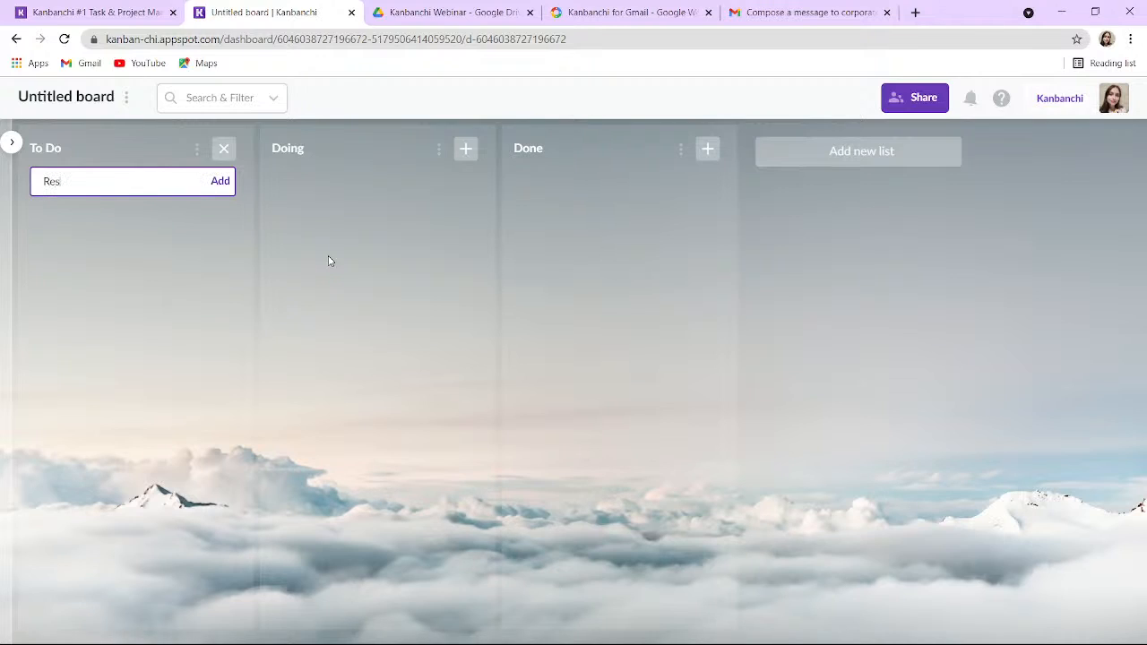
{"action": "type", "text": "arch"}
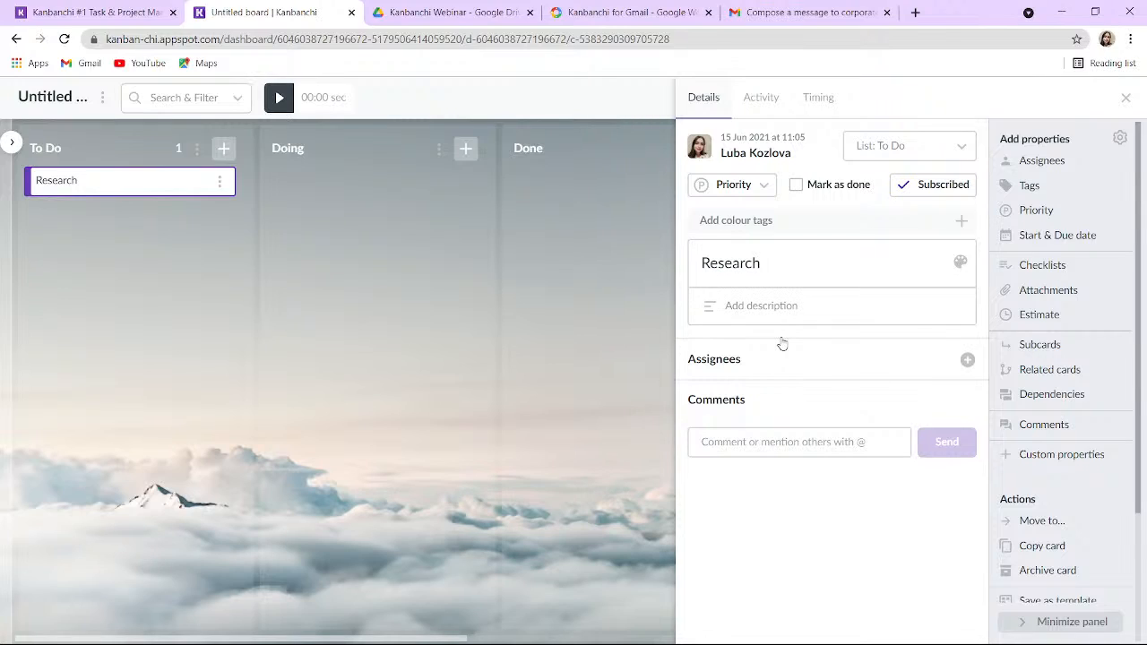
{"action": "left_click", "coordinate": [728, 184]}
{"action": "left_click", "coordinate": [707, 291]}
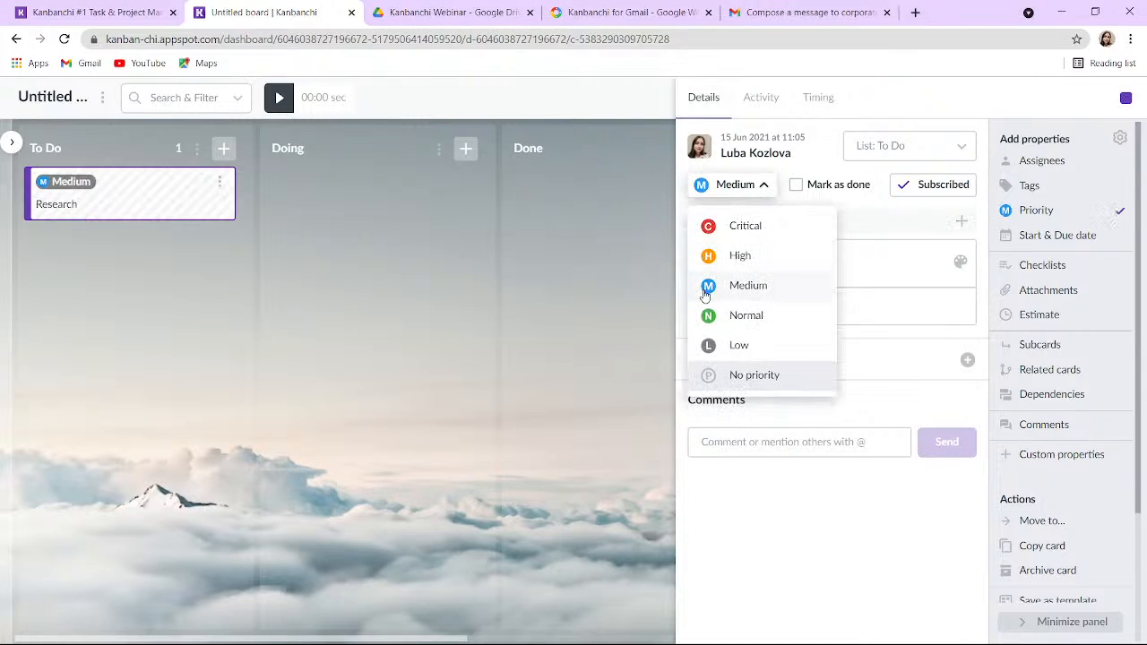
Add the Red, Orange, Green and Blue colour tags to the Research card.
{"action": "left_click", "coordinate": [757, 224]}
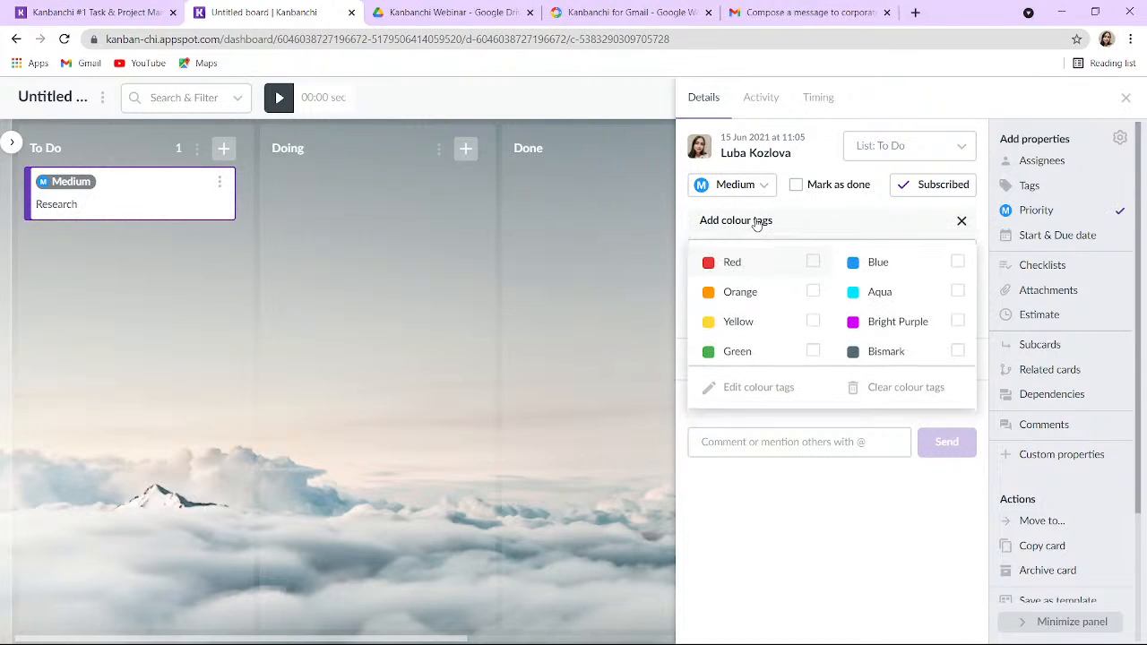
{"action": "left_click", "coordinate": [747, 267]}
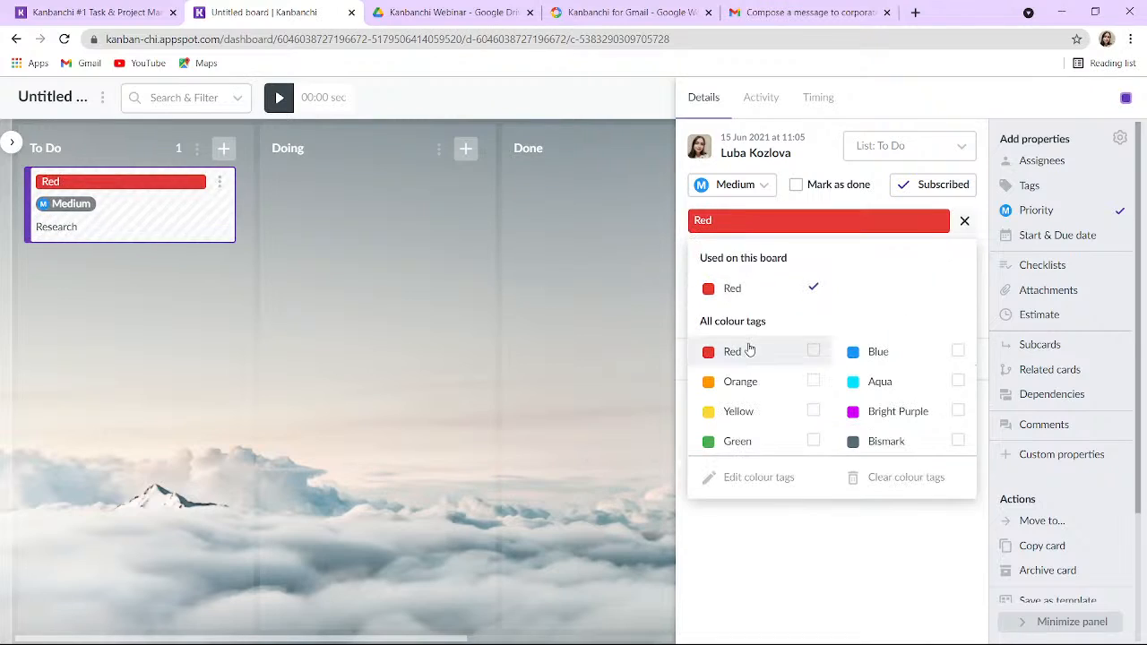
{"action": "left_click", "coordinate": [744, 392]}
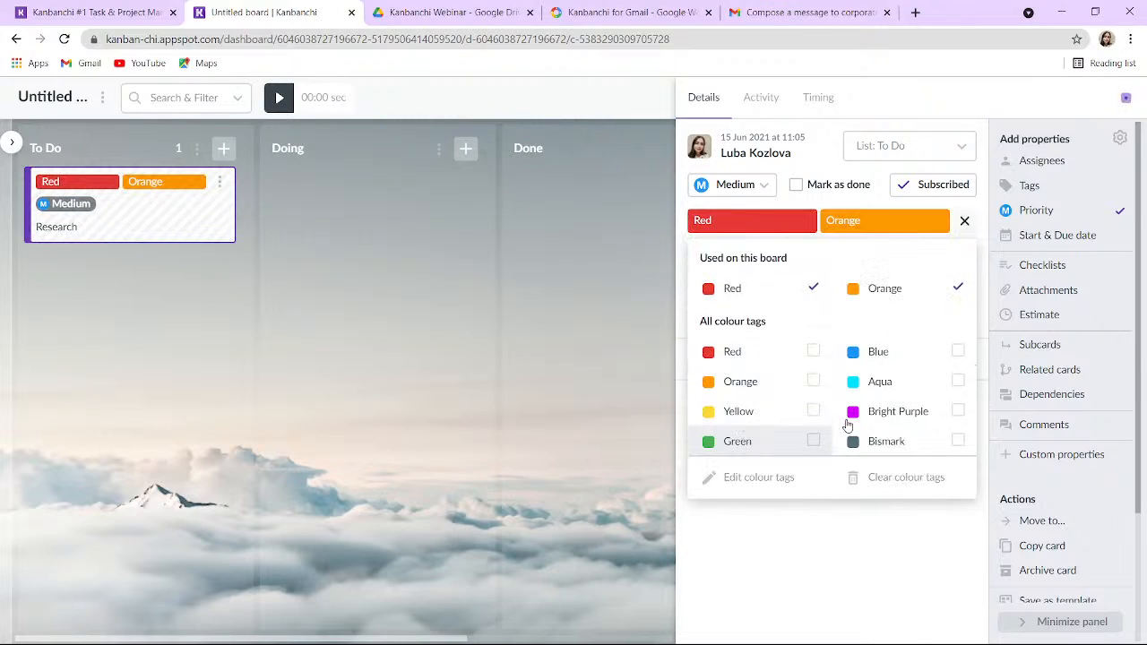
{"action": "left_click", "coordinate": [757, 439]}
{"action": "left_click", "coordinate": [887, 388]}
{"action": "left_click", "coordinate": [833, 582]}
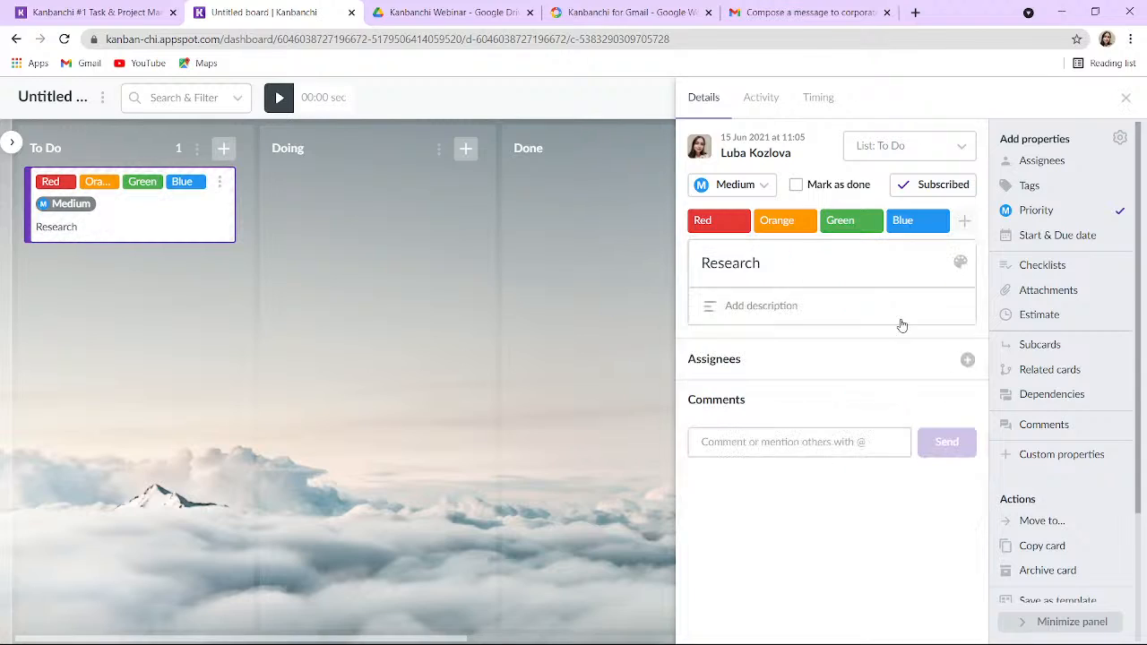
Change the Research card's background colour to light green.
{"action": "left_click", "coordinate": [959, 262]}
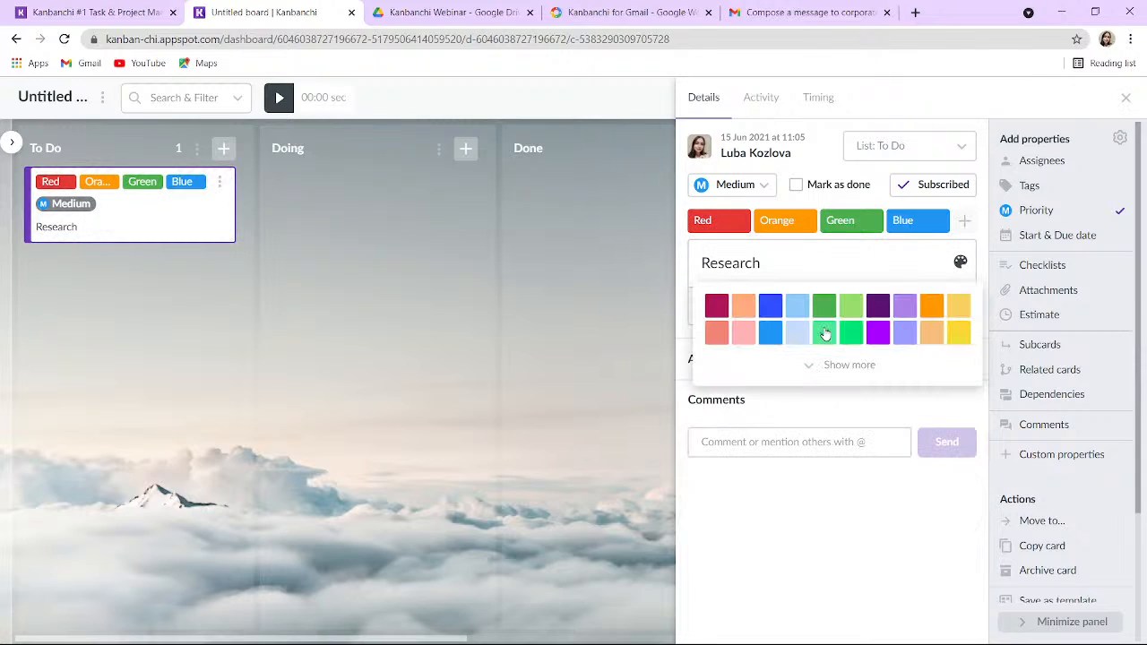
{"action": "left_click", "coordinate": [824, 331]}
{"action": "left_click", "coordinate": [832, 541]}
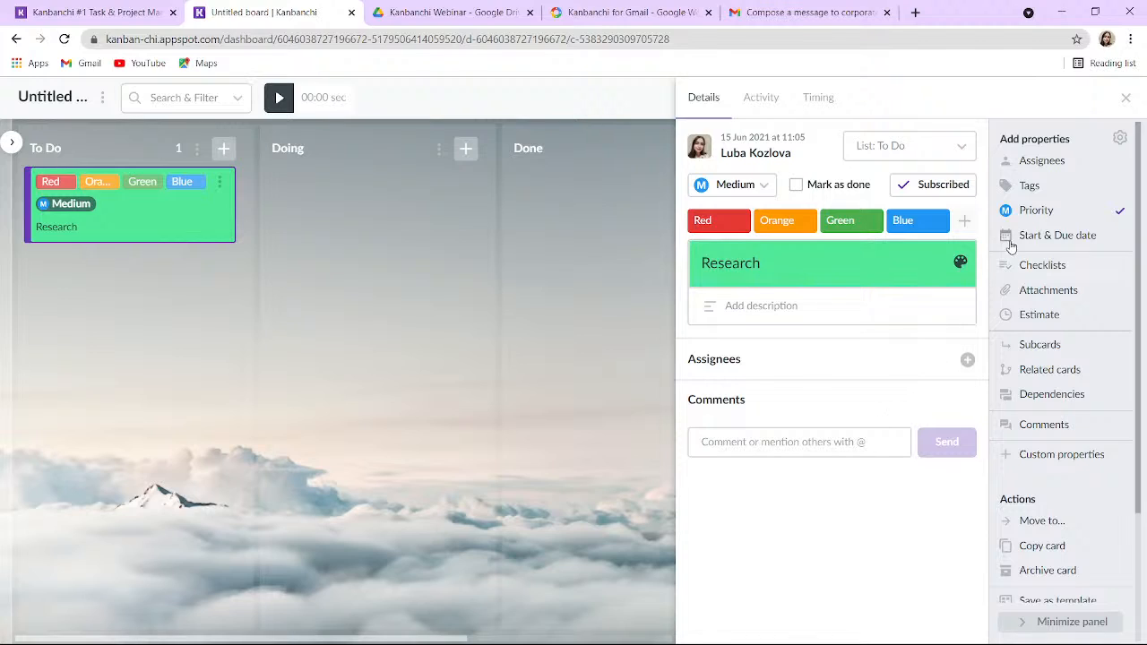
Assign the Research card to the second and third board members in the assignee list.
{"action": "left_click", "coordinate": [1043, 161]}
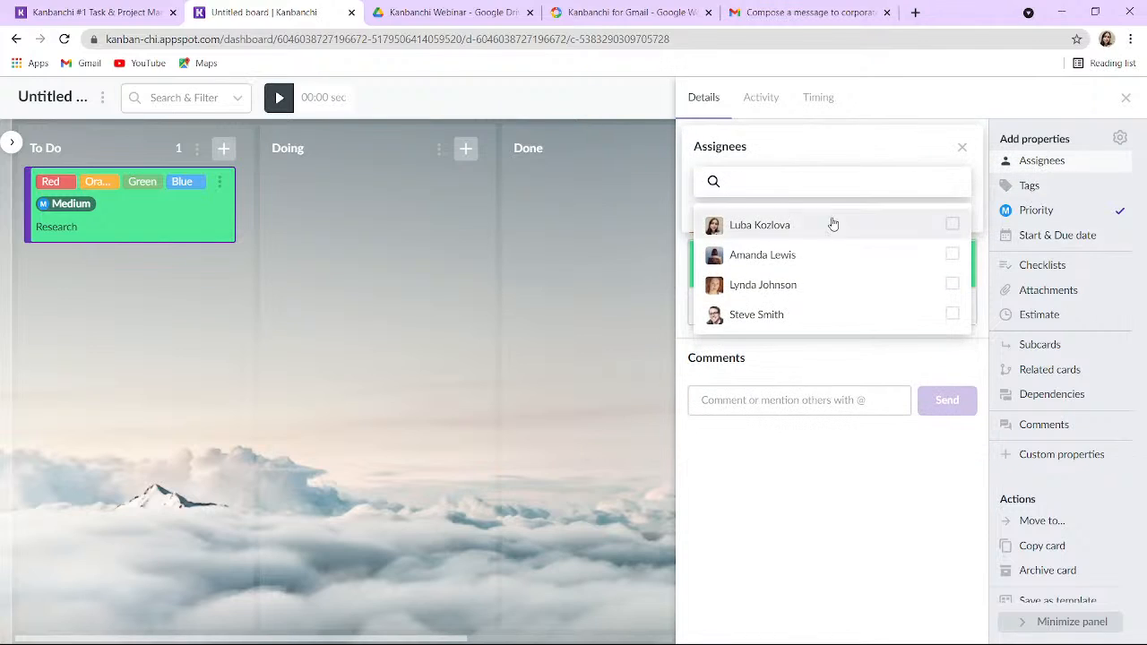
{"action": "left_click", "coordinate": [821, 258]}
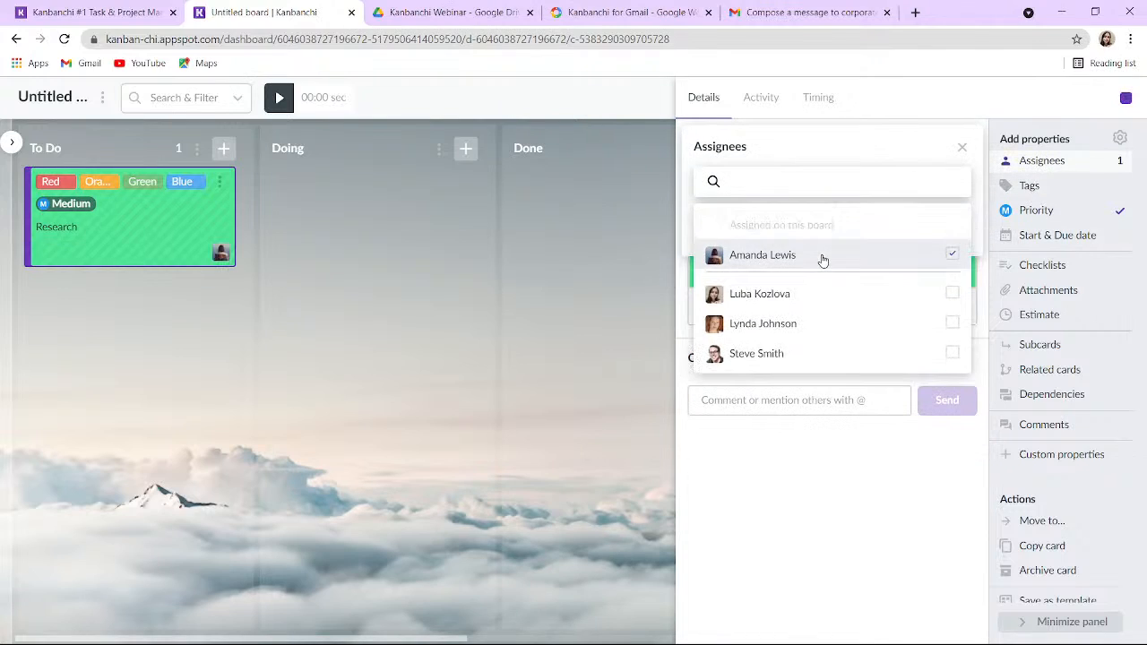
{"action": "left_click", "coordinate": [813, 324]}
{"action": "left_click", "coordinate": [846, 508]}
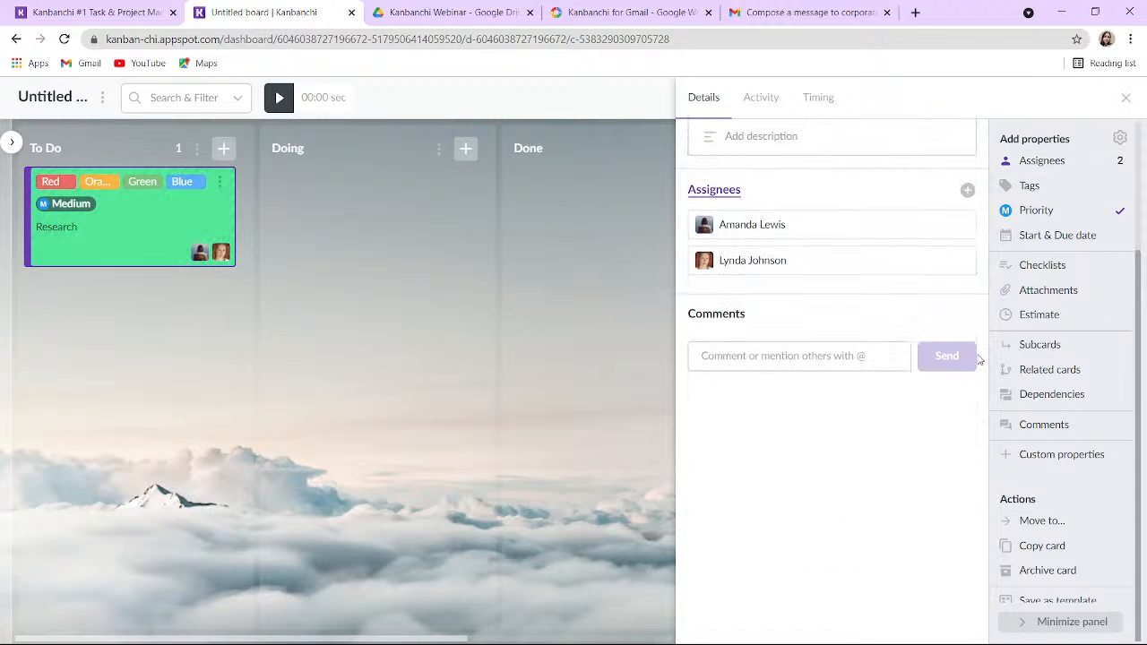
Set the Research card's start date to 17 Jun 2021 and its due date to 30 Jun 2021.
{"action": "scroll", "coordinate": [1046, 378], "scroll_direction": "up", "scroll_amount": 2}
{"action": "left_click", "coordinate": [1063, 215]}
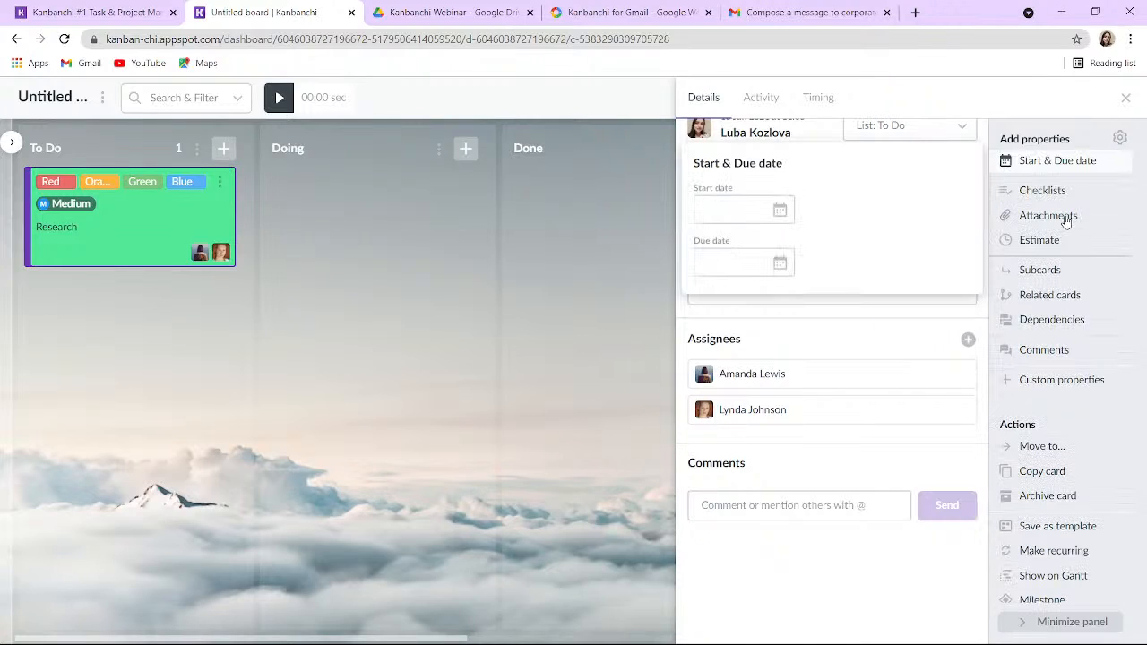
{"action": "left_click", "coordinate": [716, 190]}
{"action": "left_click", "coordinate": [794, 338]}
{"action": "left_click", "coordinate": [733, 240]}
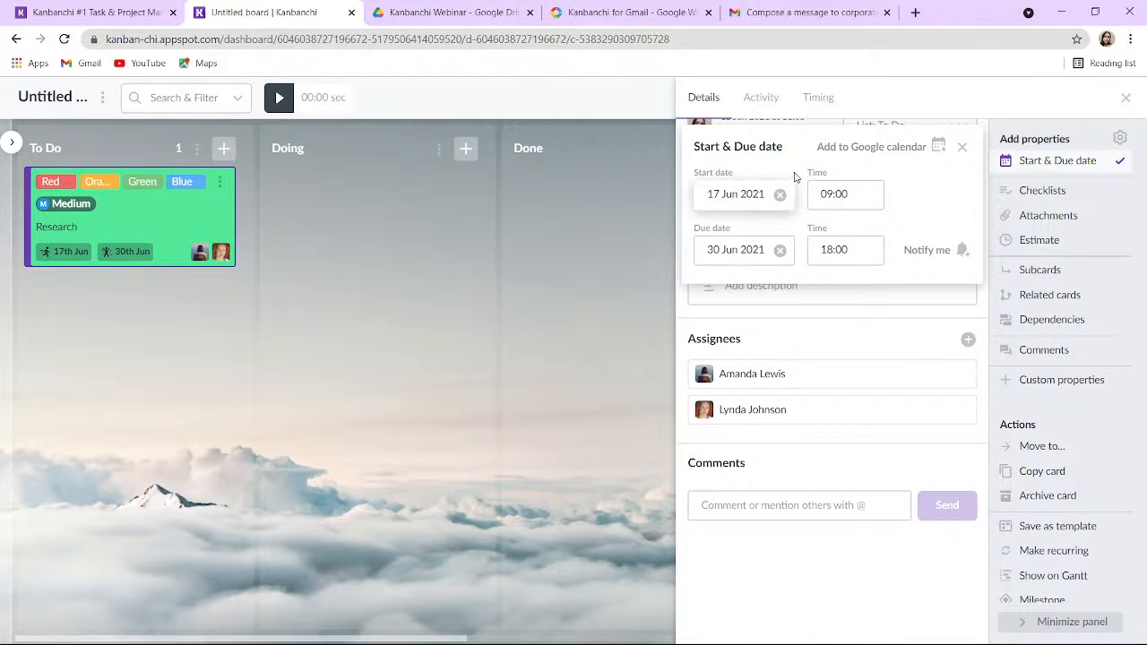
{"action": "left_click", "coordinate": [962, 148]}
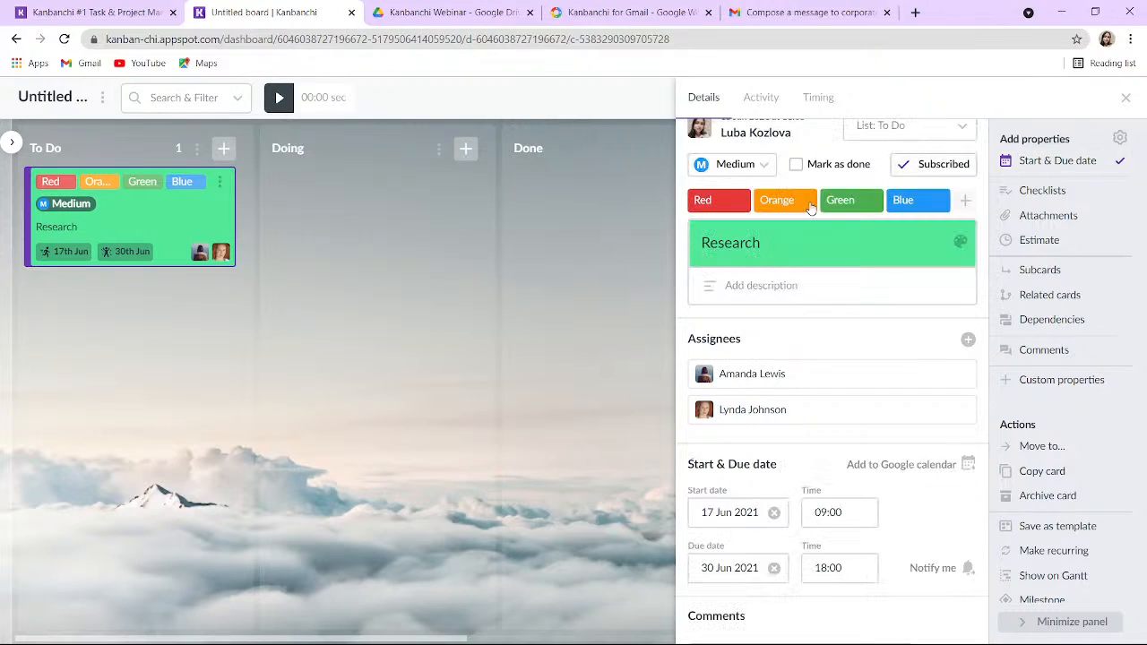
Attach Kanbanchi PDF.pdf from My Drive to the Research card and pin it to the card's front.
{"action": "left_click", "coordinate": [1040, 216]}
{"action": "left_click", "coordinate": [890, 175]}
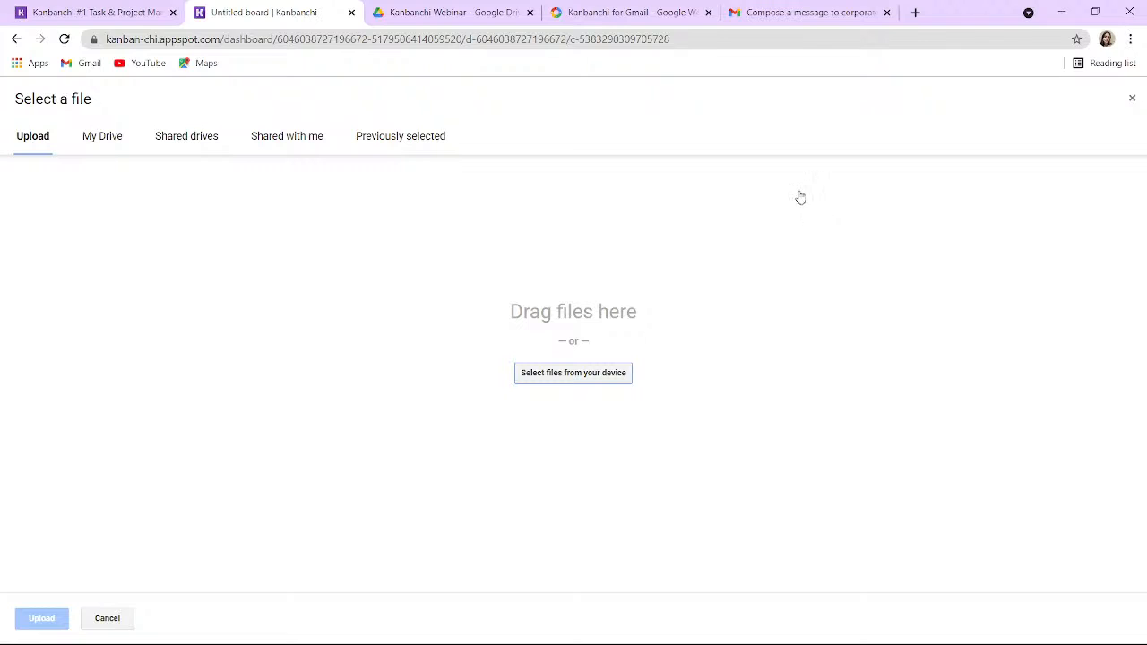
{"action": "left_click", "coordinate": [84, 144]}
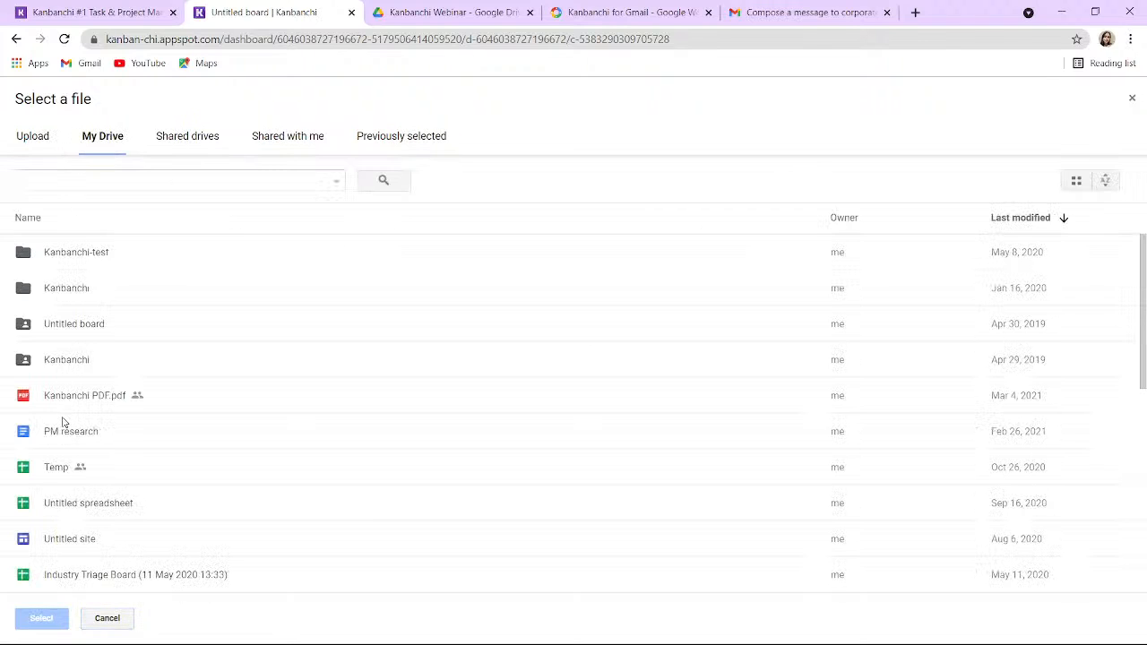
{"action": "left_click", "coordinate": [74, 397]}
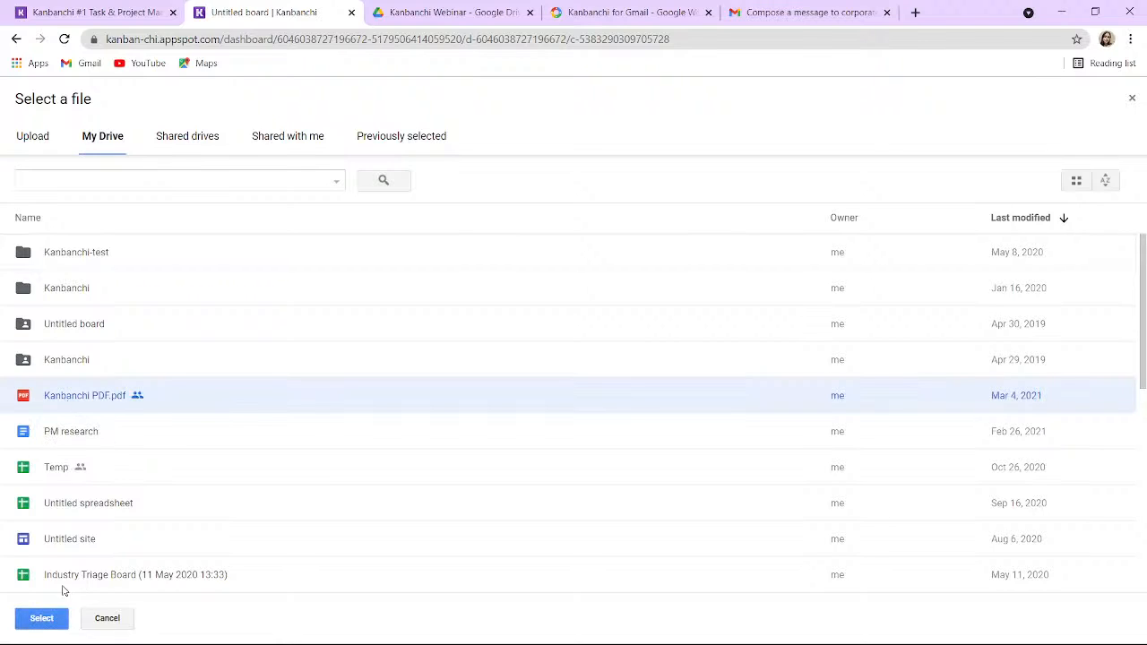
{"action": "left_click", "coordinate": [46, 622]}
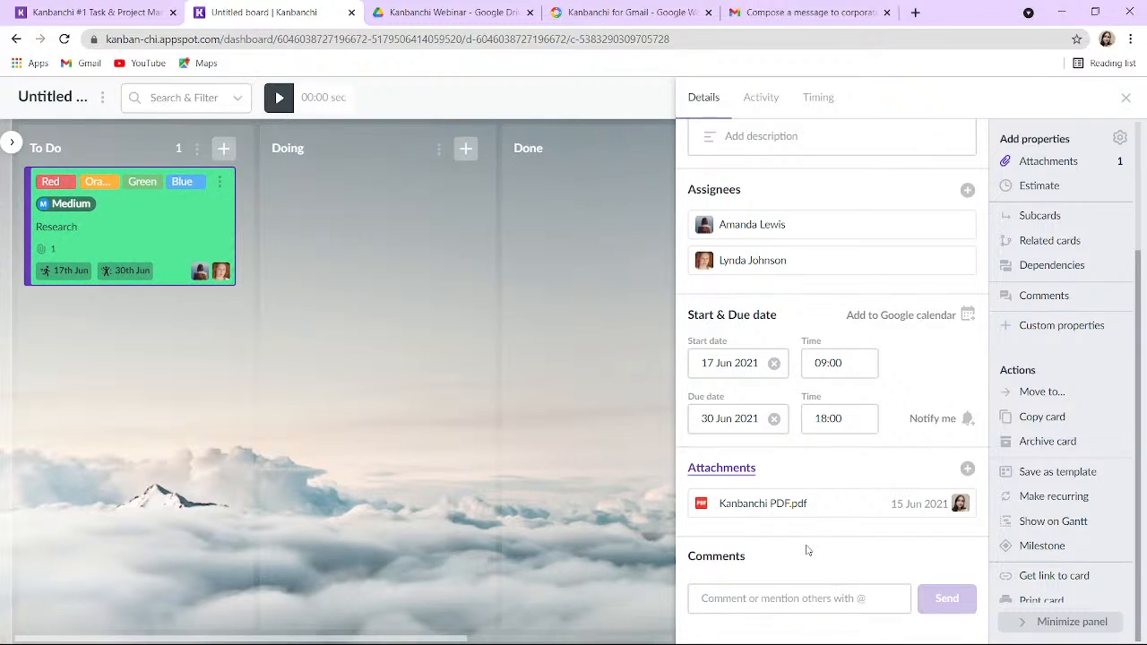
{"action": "left_click", "coordinate": [913, 504]}
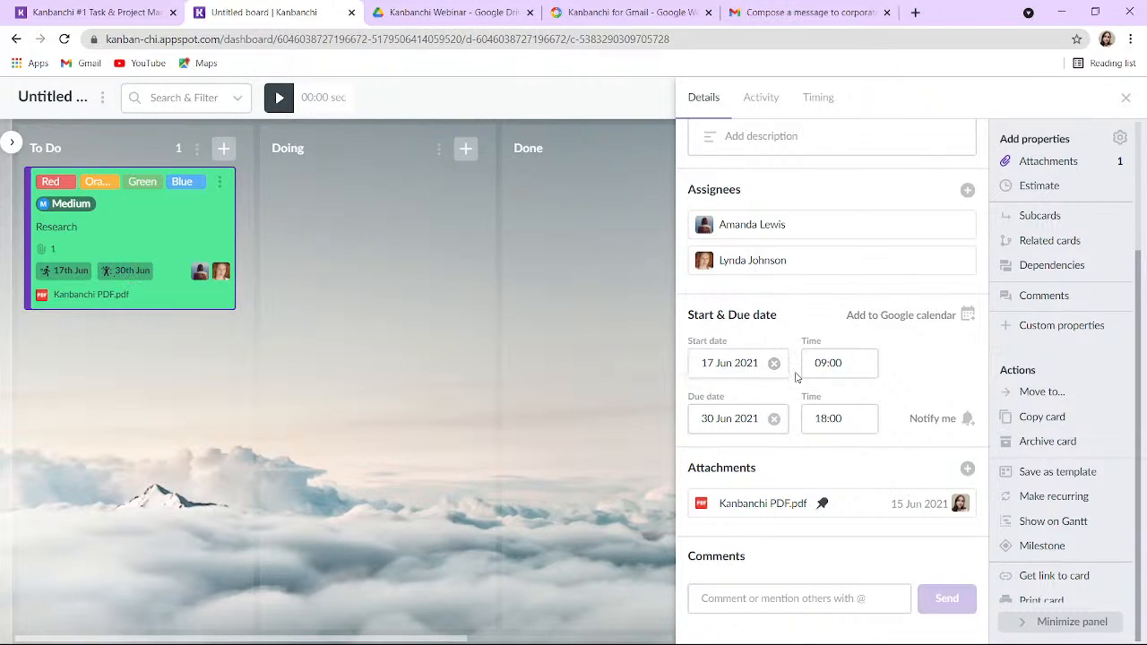
{"action": "scroll", "coordinate": [796, 377], "scroll_direction": "up", "scroll_amount": 2}
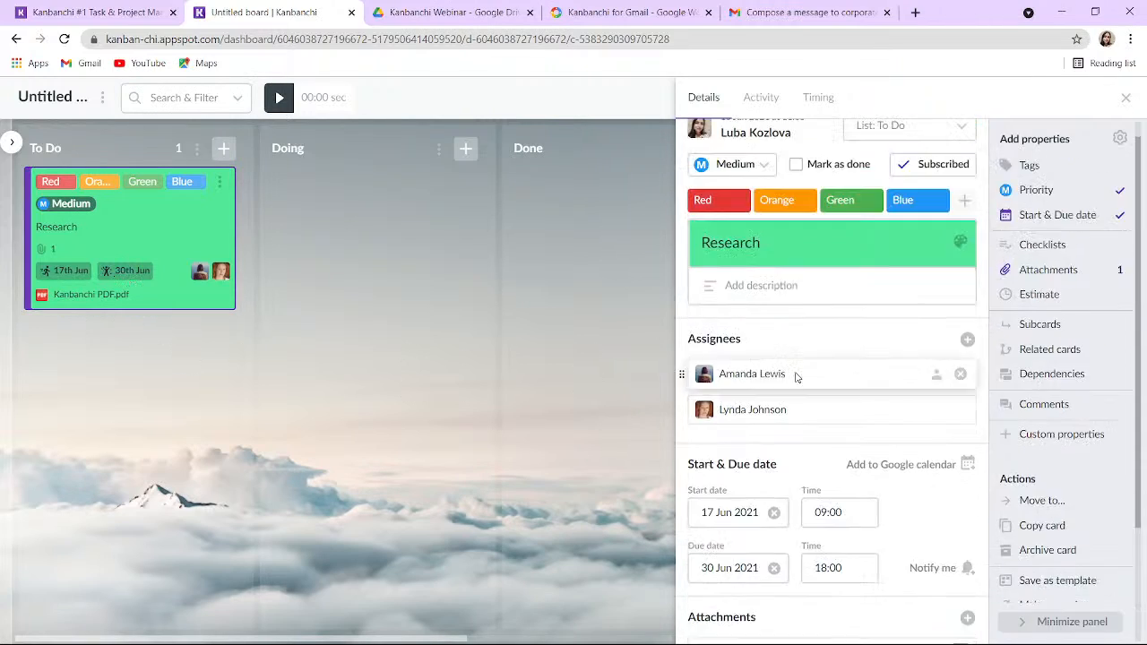
Add a checklist to the Research card with three items named 1, 2 and 3.
{"action": "left_click", "coordinate": [1033, 244]}
{"action": "type", "text": "1"}
{"action": "key", "text": "Return"}
{"action": "type", "text": "2"}
{"action": "key", "text": "Return"}
{"action": "type", "text": "3"}
{"action": "key", "text": "Return"}
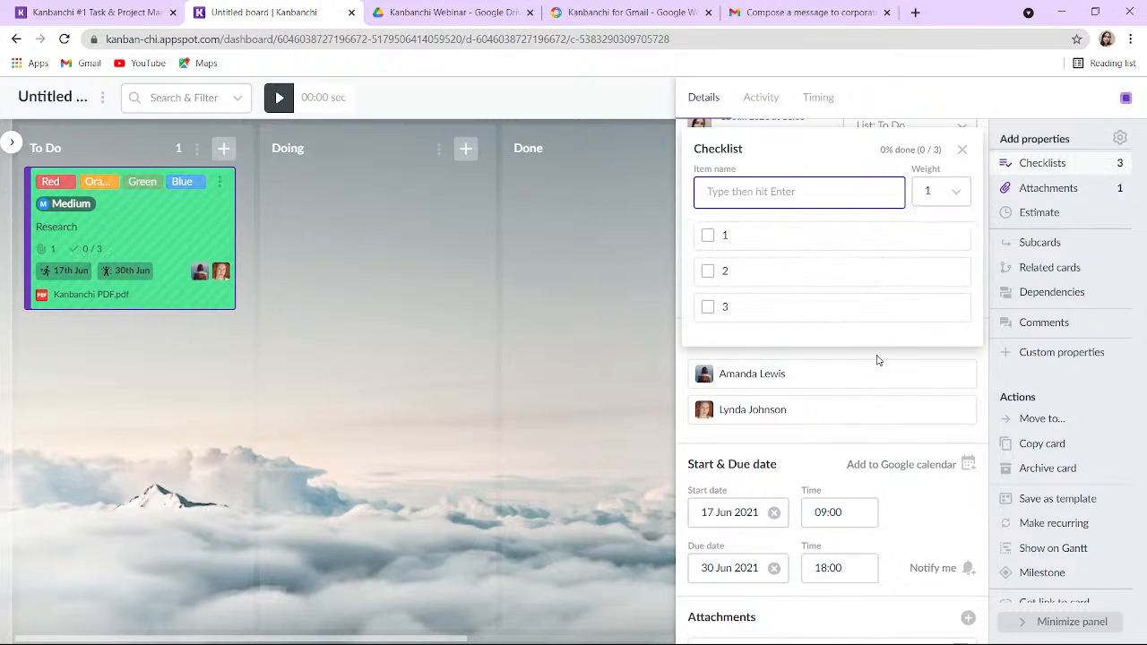
Set the weight of checklist item 1 to 6, mark that item as done and close the checklist editor.
{"action": "mouse_move", "coordinate": [869, 248]}
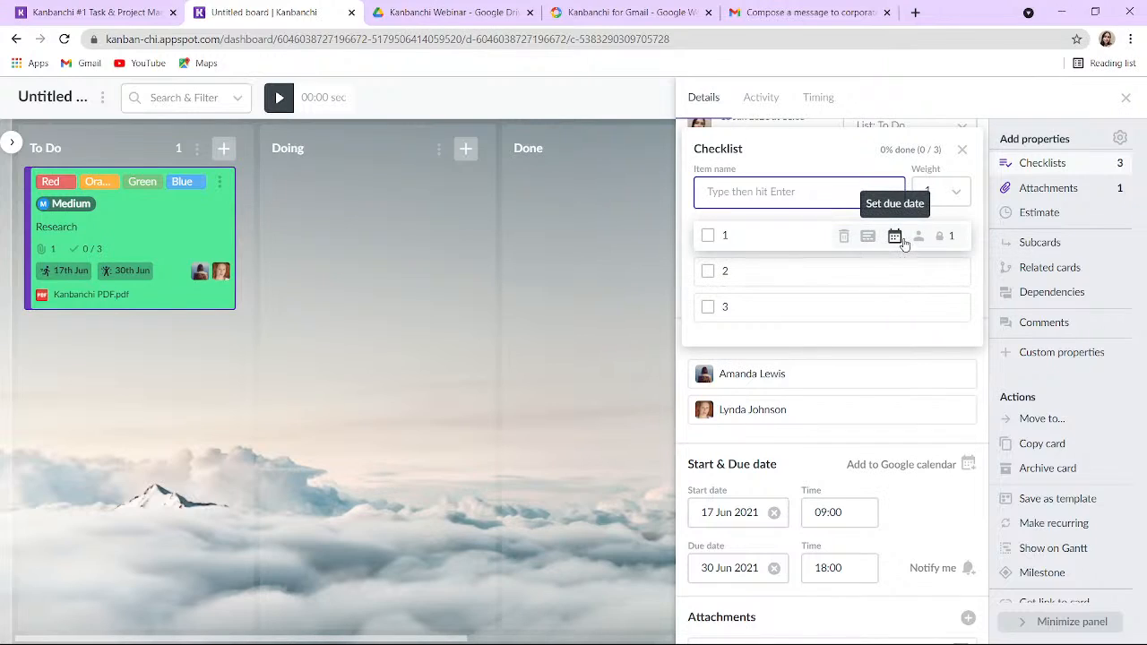
{"action": "left_click", "coordinate": [950, 237]}
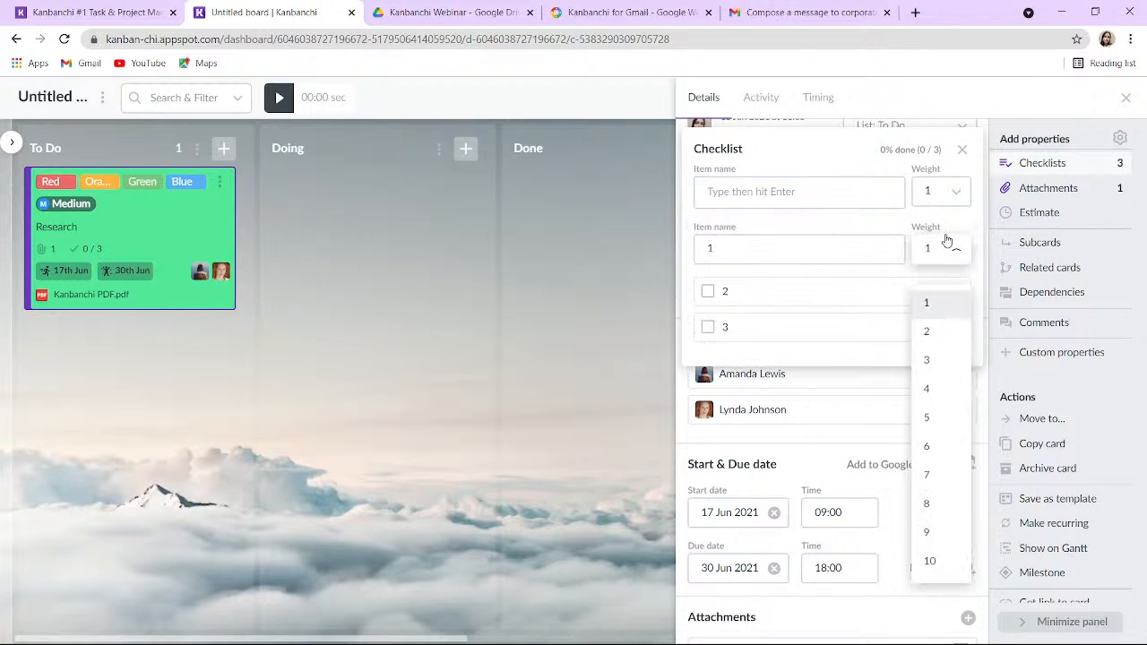
{"action": "left_click", "coordinate": [934, 438]}
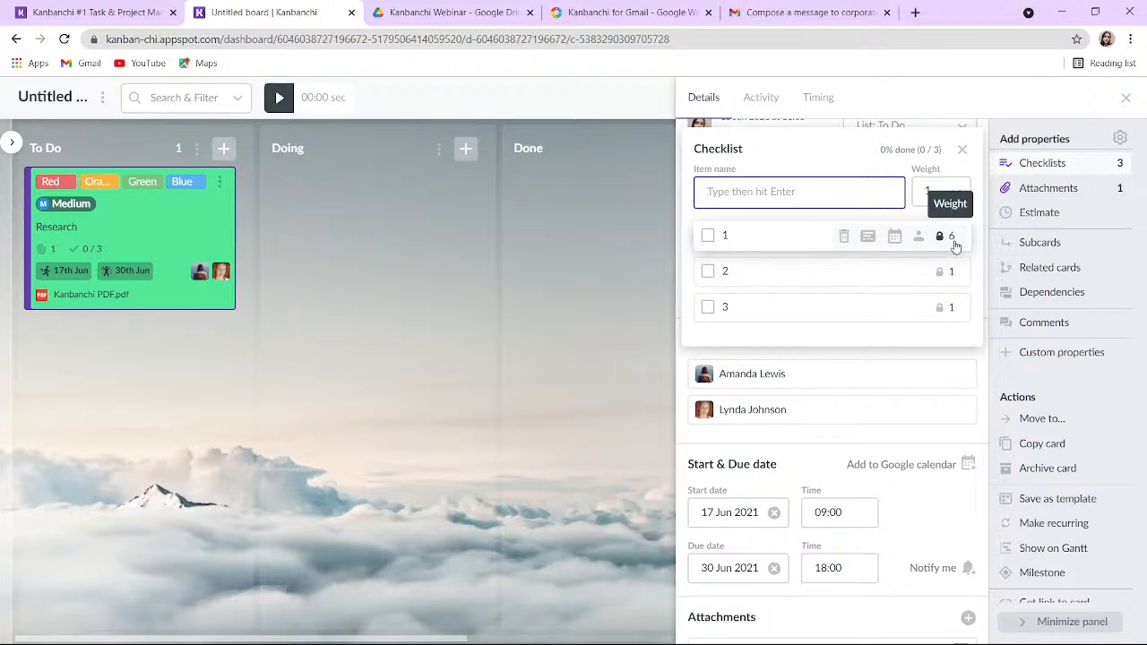
{"action": "left_click", "coordinate": [708, 236]}
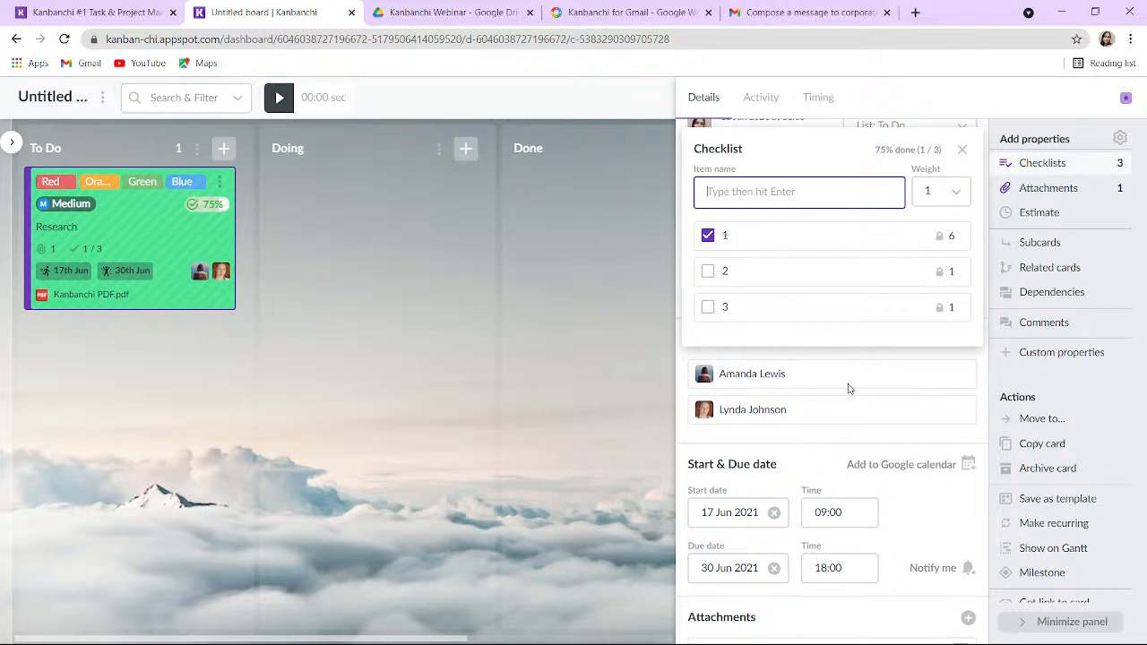
{"action": "left_click", "coordinate": [961, 151]}
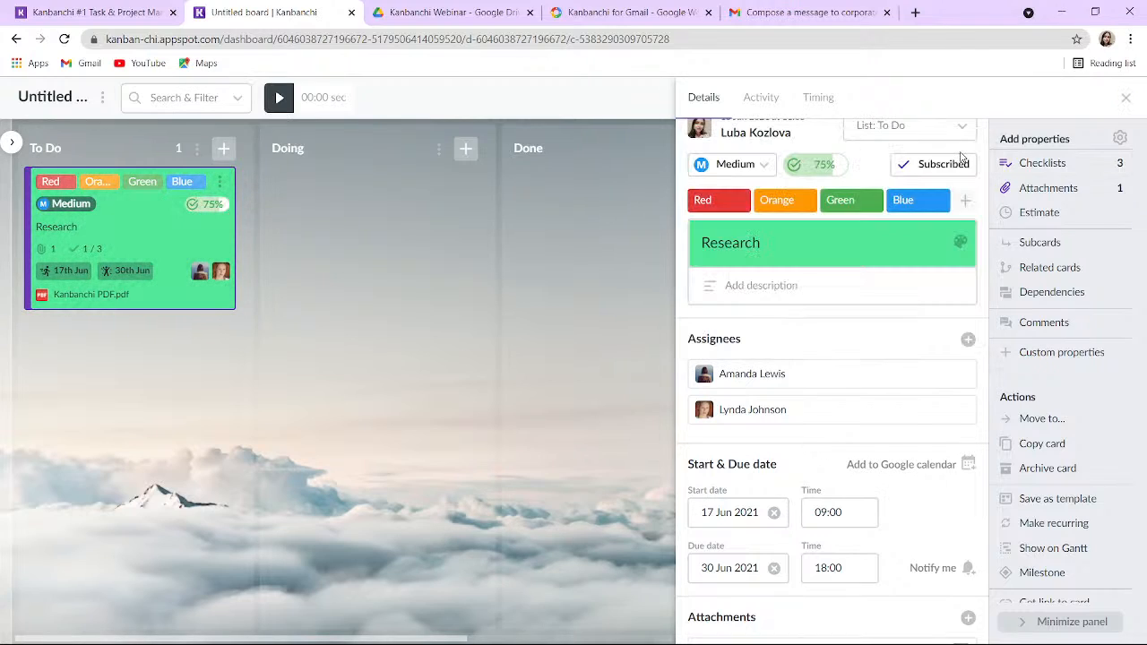
Set the Research card's time estimate to 15h.
{"action": "left_click", "coordinate": [1042, 215]}
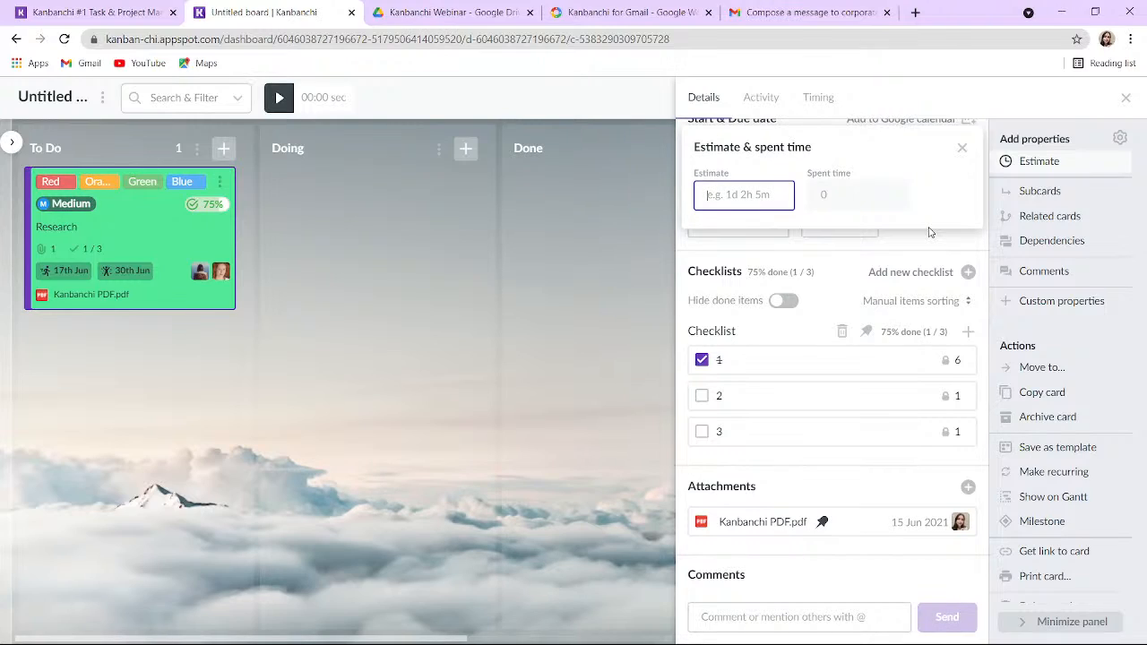
{"action": "type", "text": "15h"}
{"action": "key", "text": "Return"}
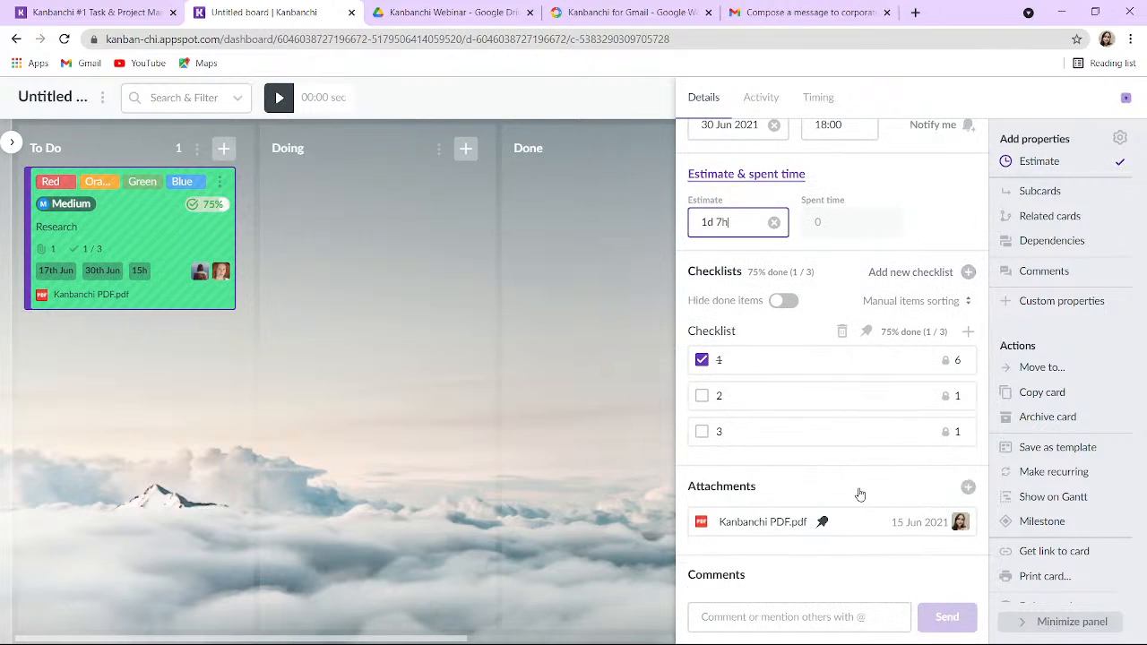
Post a comment on the Research card that mentions the second suggested board member and says "take a look, please".
{"action": "left_click", "coordinate": [757, 625]}
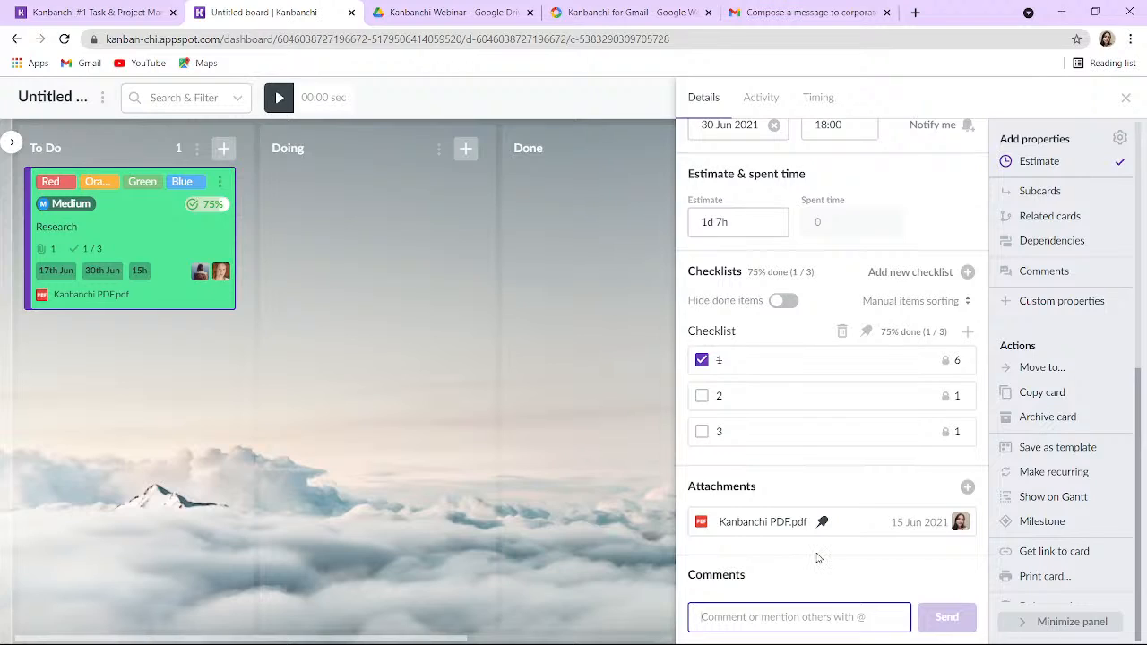
{"action": "type", "text": "@"}
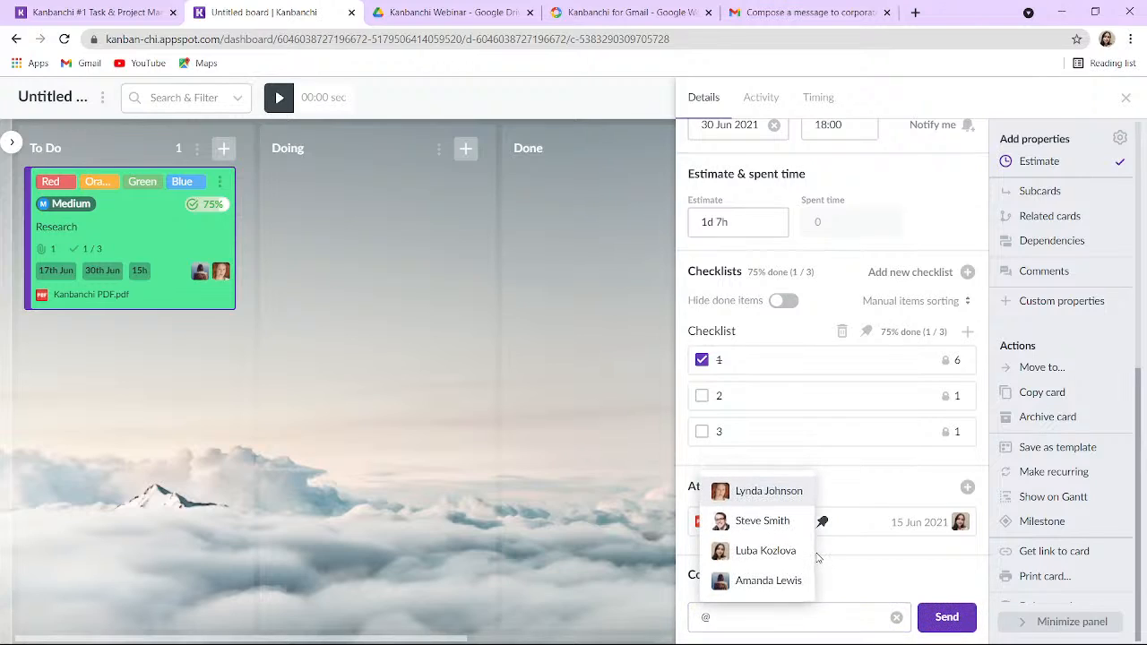
{"action": "left_click", "coordinate": [779, 520]}
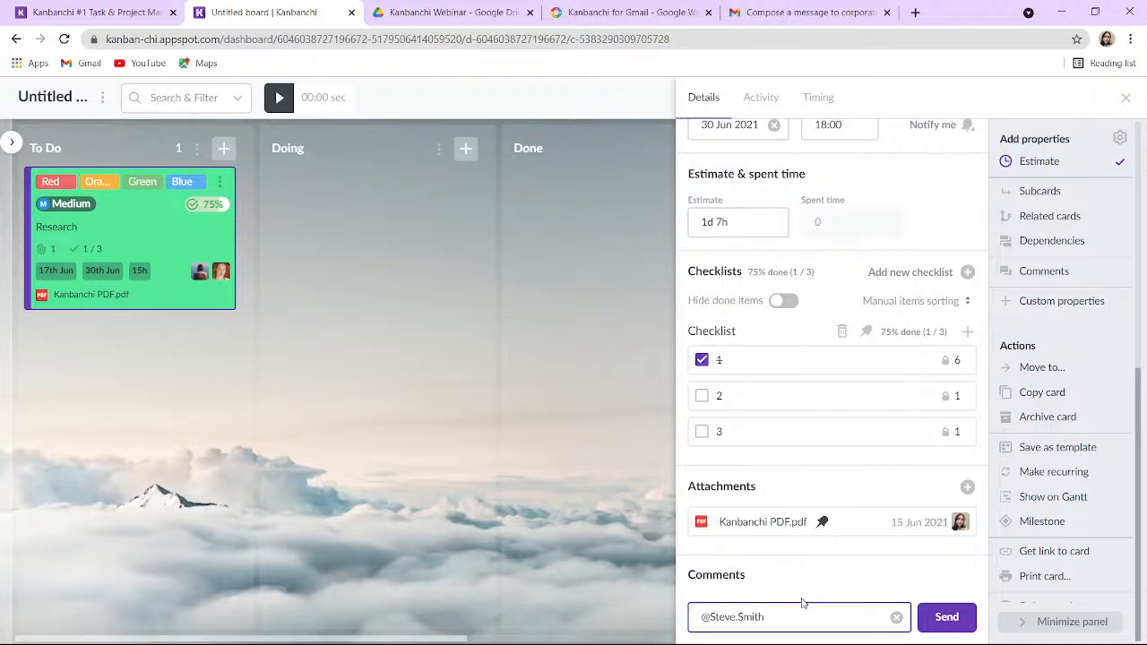
{"action": "type", "text": "take a look, please"}
{"action": "left_click", "coordinate": [949, 615]}
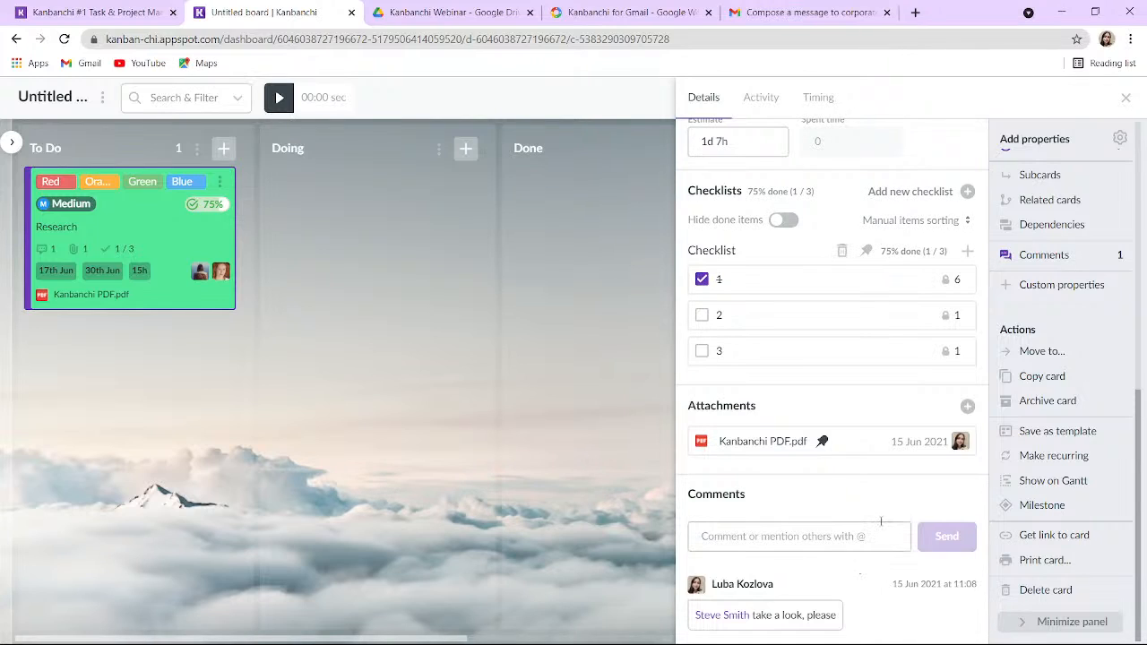
Review the Research card's details and its activity history.
{"action": "scroll", "coordinate": [842, 440], "scroll_direction": "up", "scroll_amount": 3}
{"action": "scroll", "coordinate": [833, 412], "scroll_direction": "up", "scroll_amount": 4}
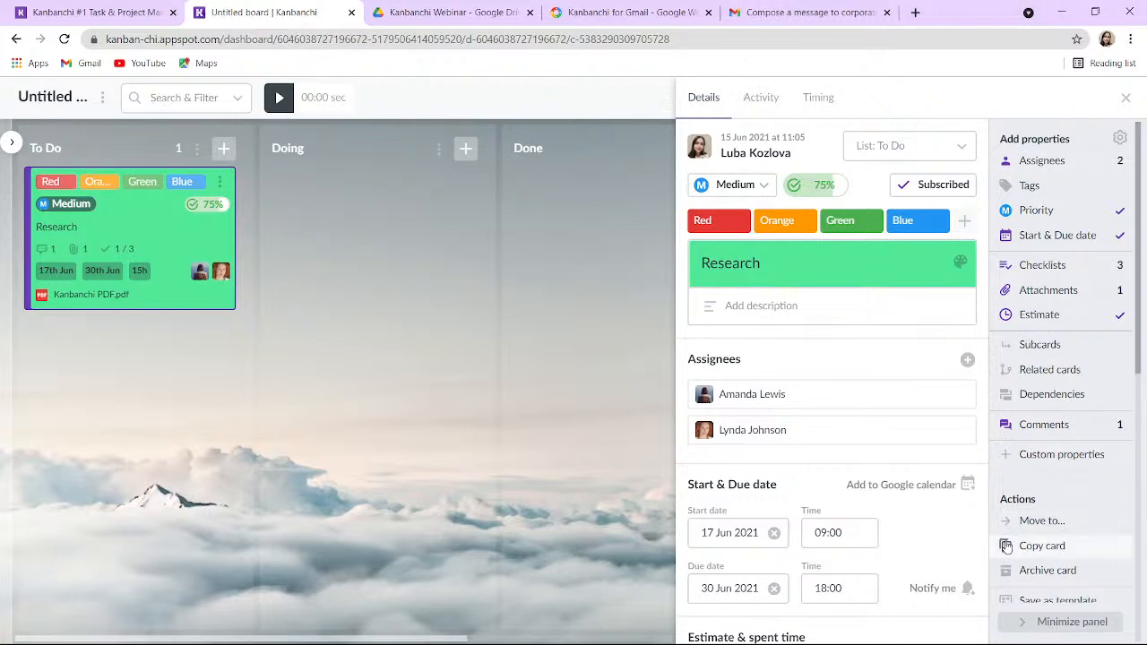
{"action": "left_click", "coordinate": [772, 104]}
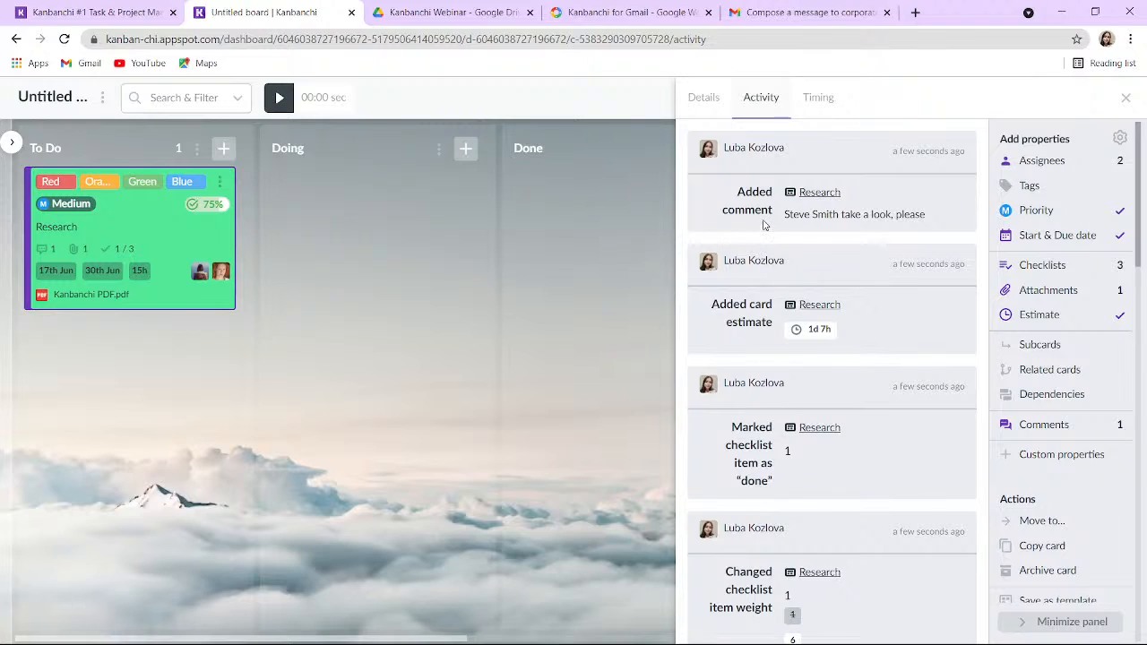
Run and stop the time tracker for the Research card, correct the tracked time to 15:00 min and save the progress without a comment.
{"action": "left_click", "coordinate": [824, 104]}
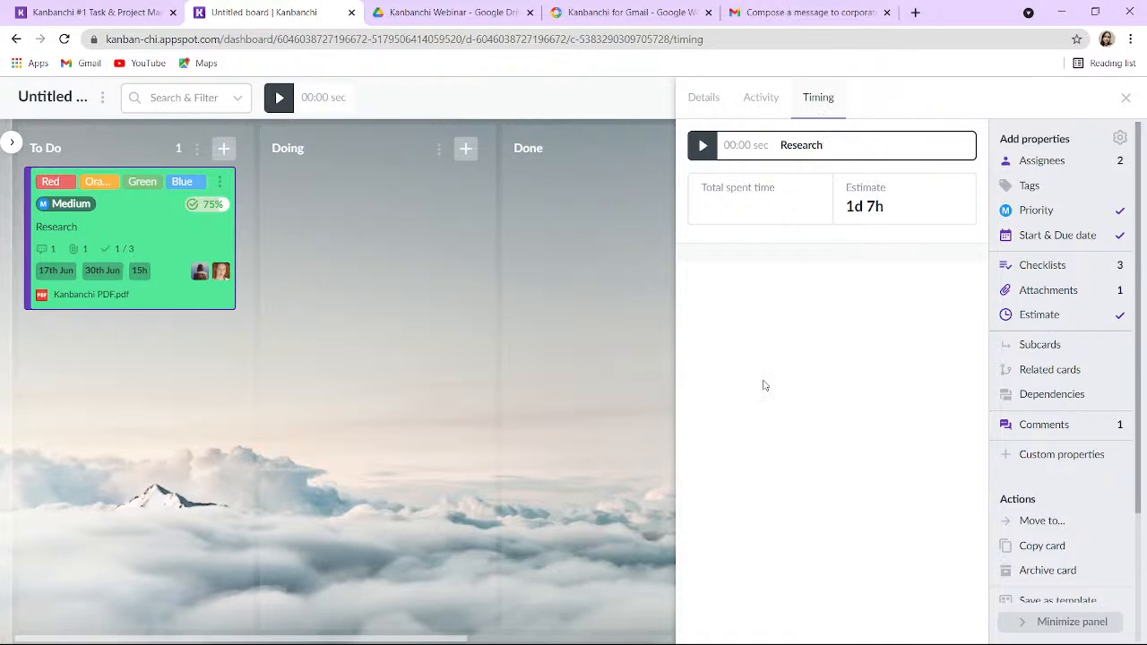
{"action": "left_click", "coordinate": [280, 100]}
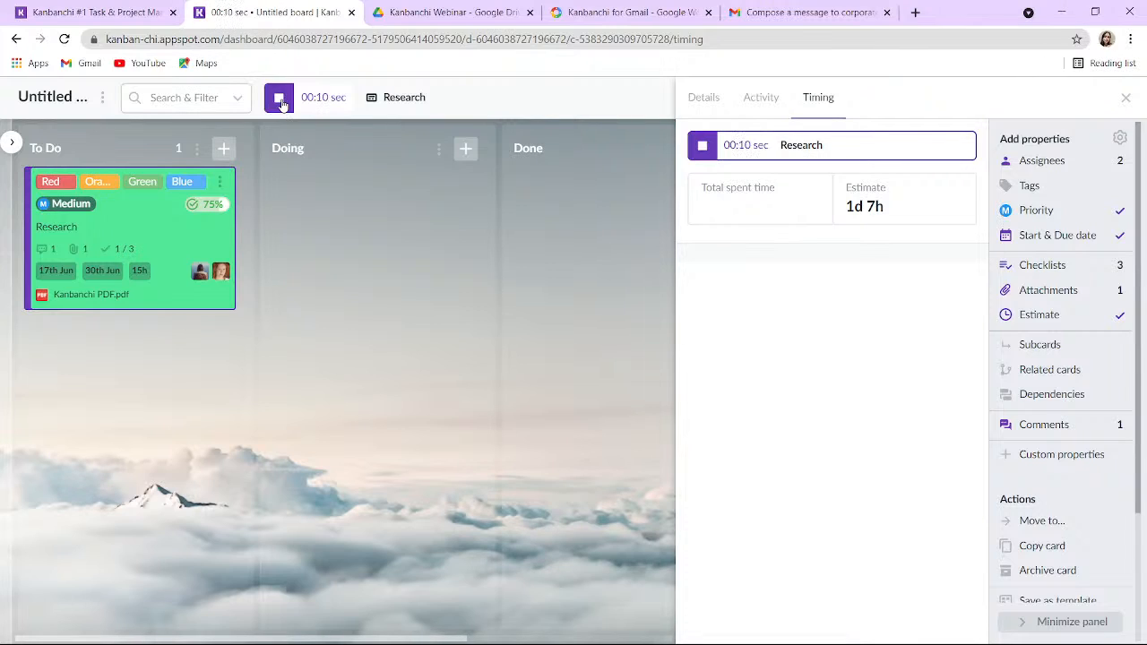
{"action": "left_click", "coordinate": [279, 99]}
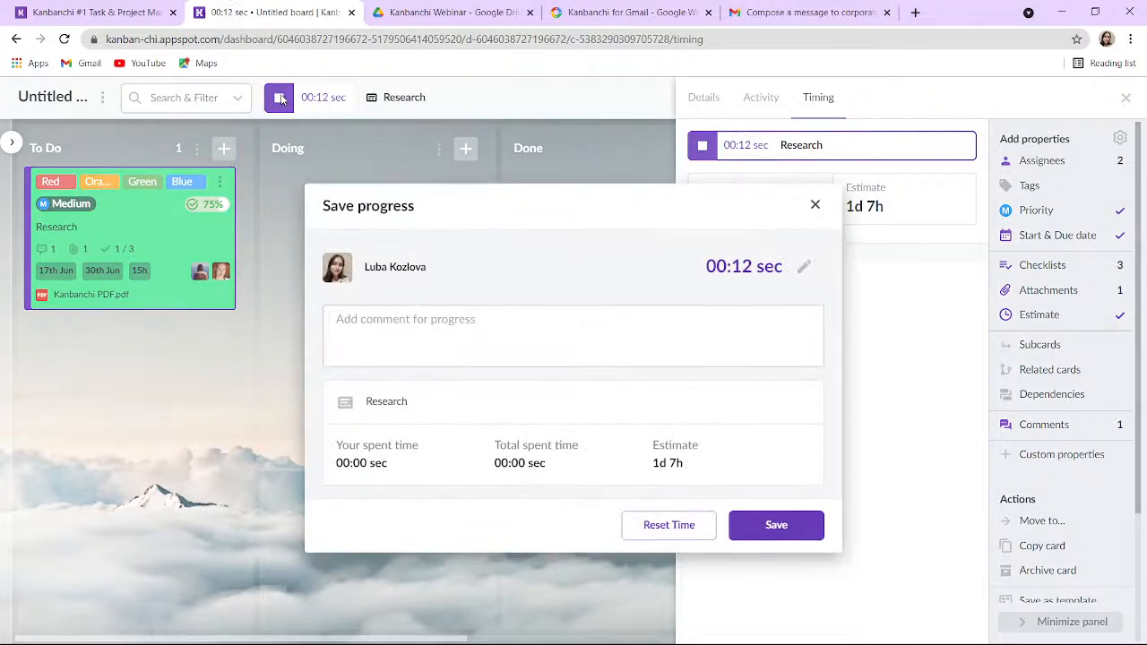
{"action": "left_click", "coordinate": [773, 260]}
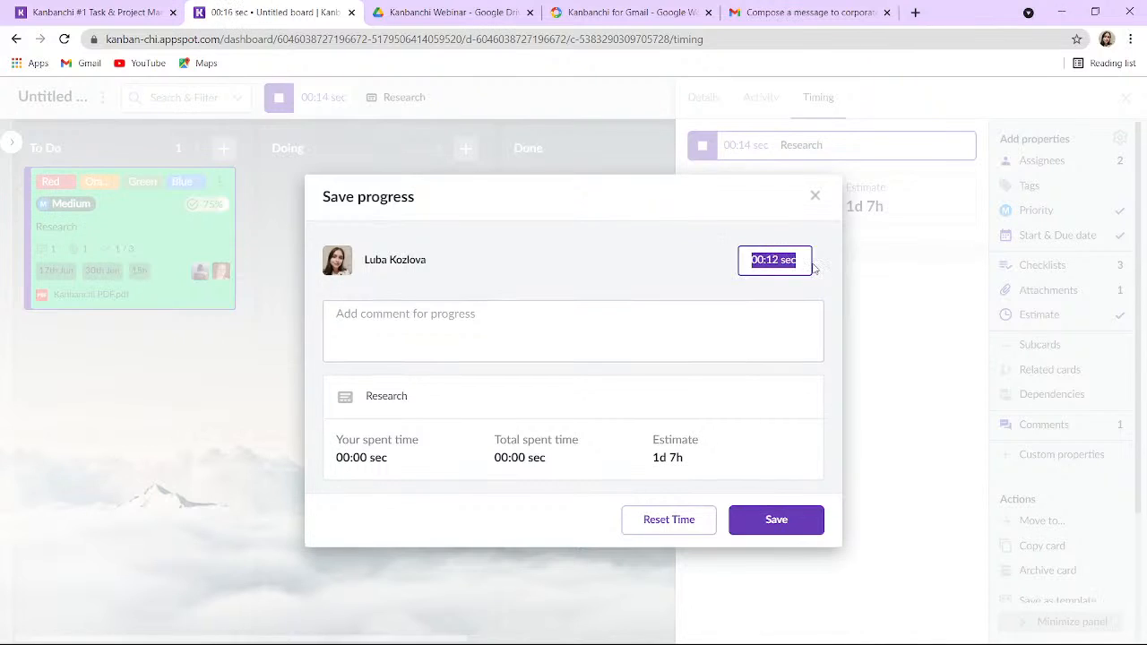
{"action": "type", "text": "15:00 "}
{"action": "type", "text": "m"}
{"action": "key", "text": "Return"}
{"action": "left_click", "coordinate": [499, 333]}
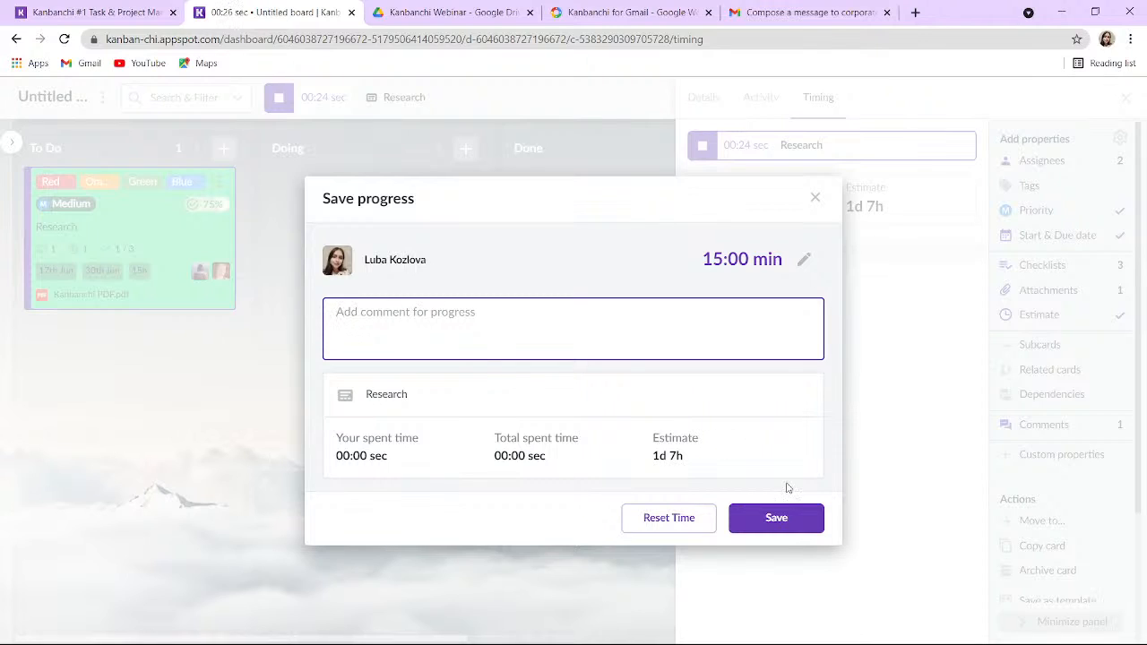
{"action": "left_click", "coordinate": [798, 531]}
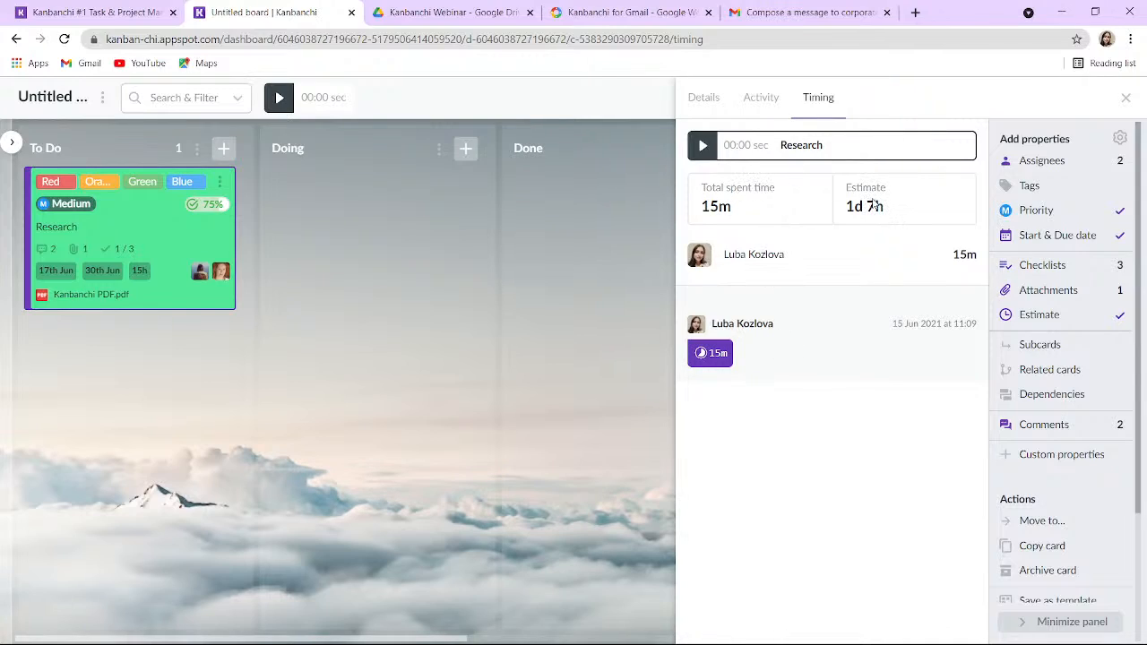
Close the Research card and switch to the Demo board.
{"action": "left_click", "coordinate": [1125, 97]}
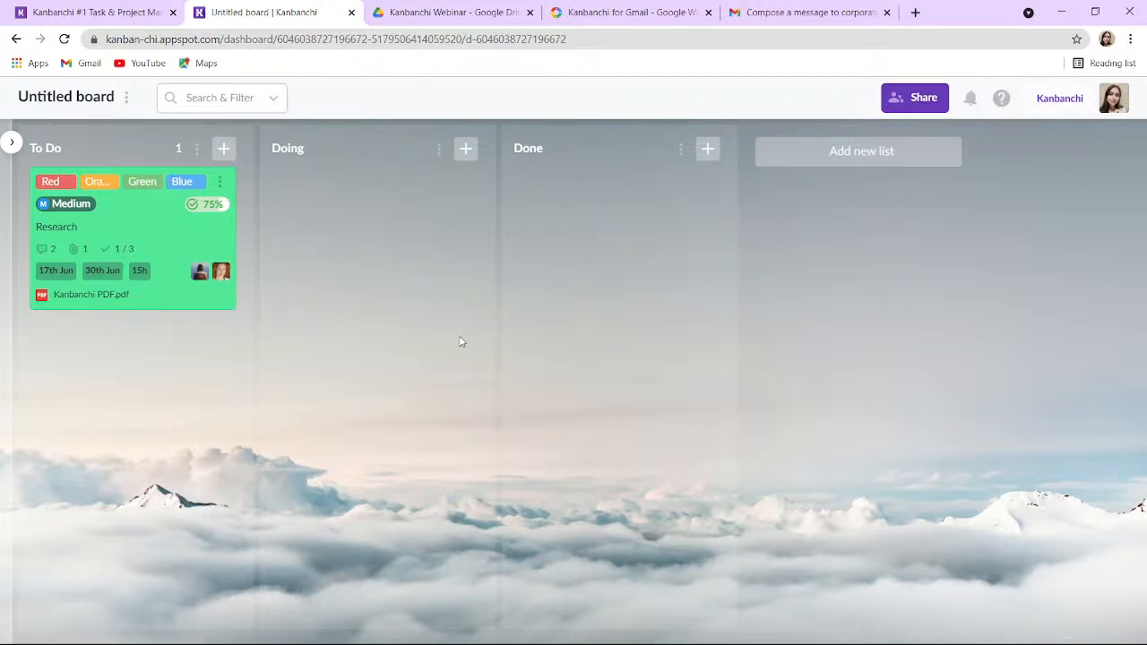
{"action": "left_click", "coordinate": [12, 142]}
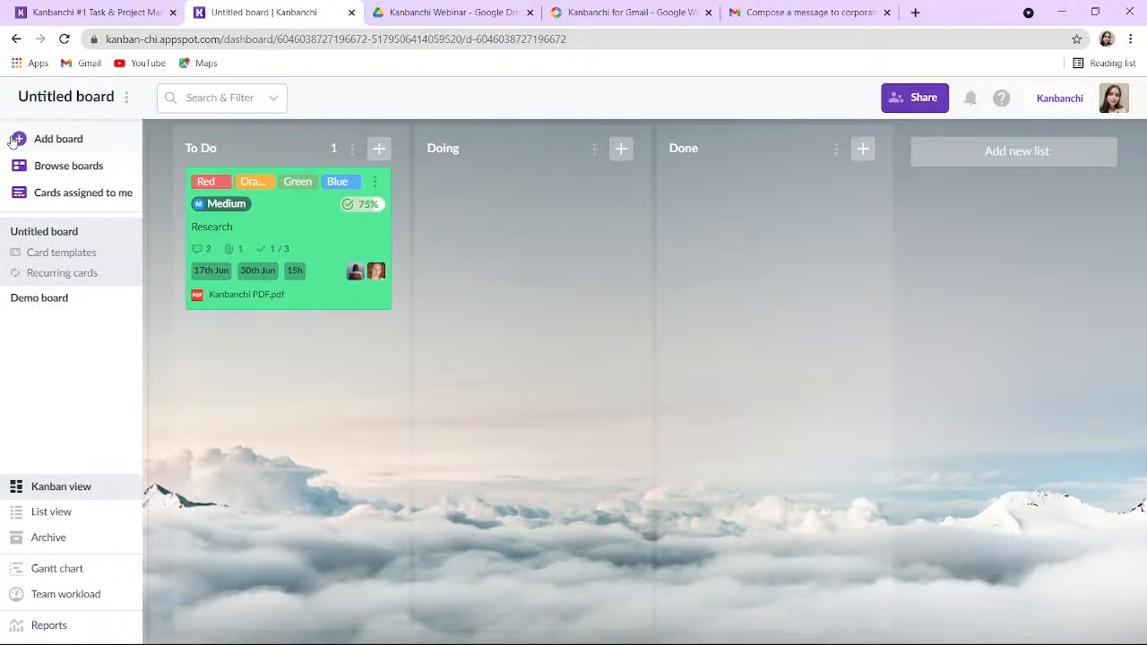
{"action": "left_click", "coordinate": [61, 296]}
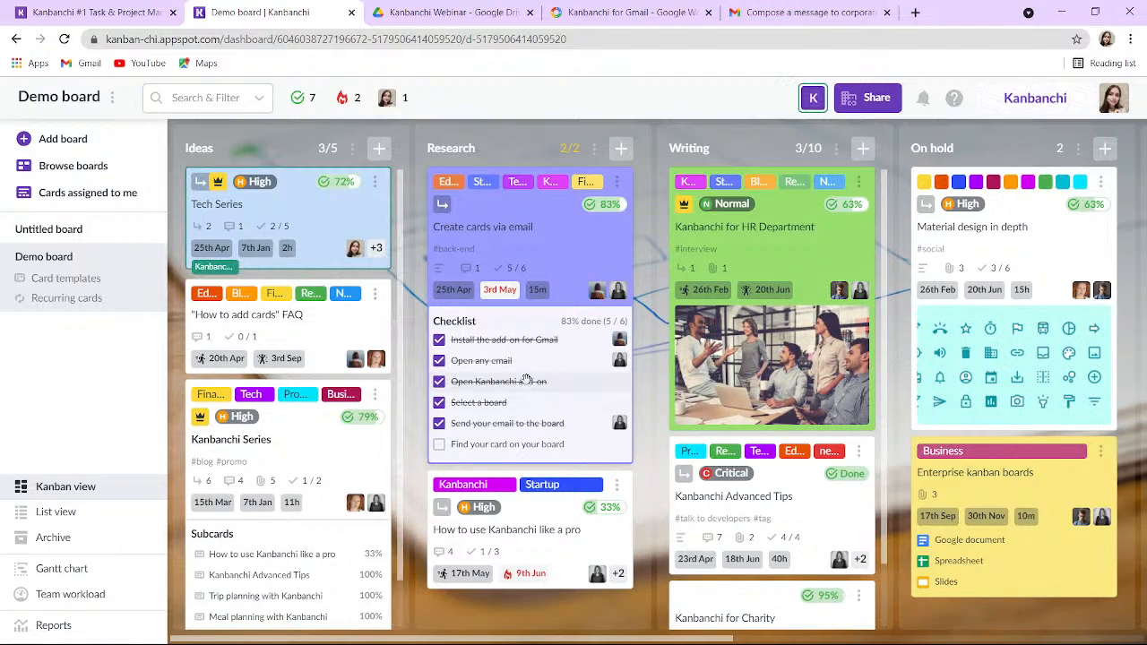
Look over the Demo board and its board options, leaving the board navigation panel collapsed.
{"action": "left_click", "coordinate": [162, 147]}
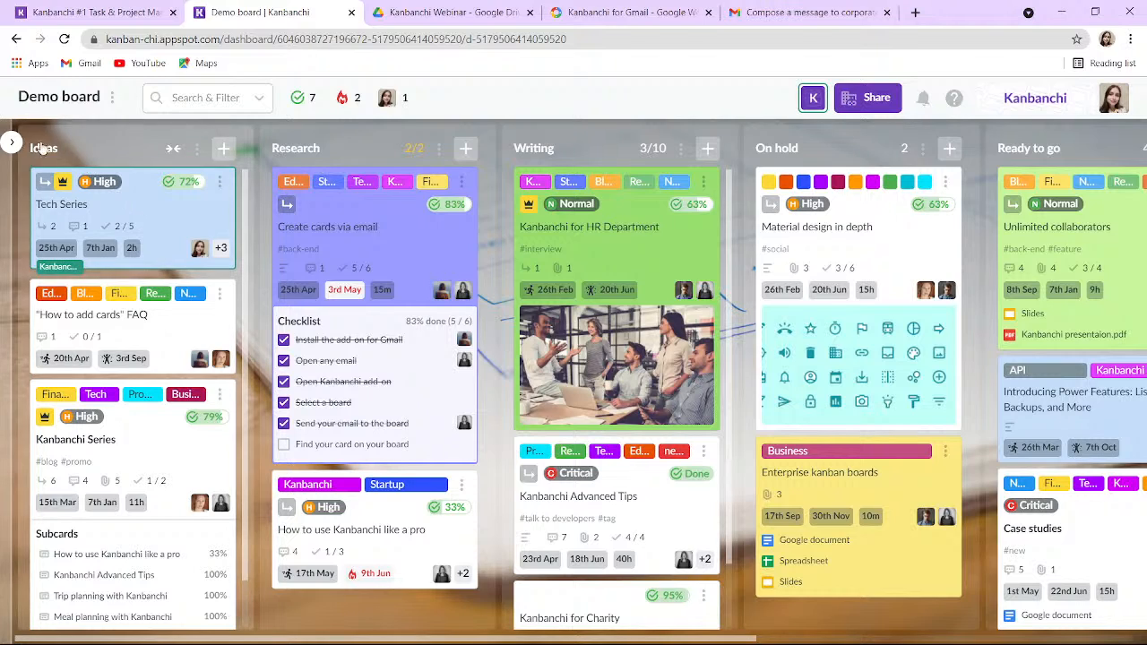
{"action": "left_click", "coordinate": [10, 141]}
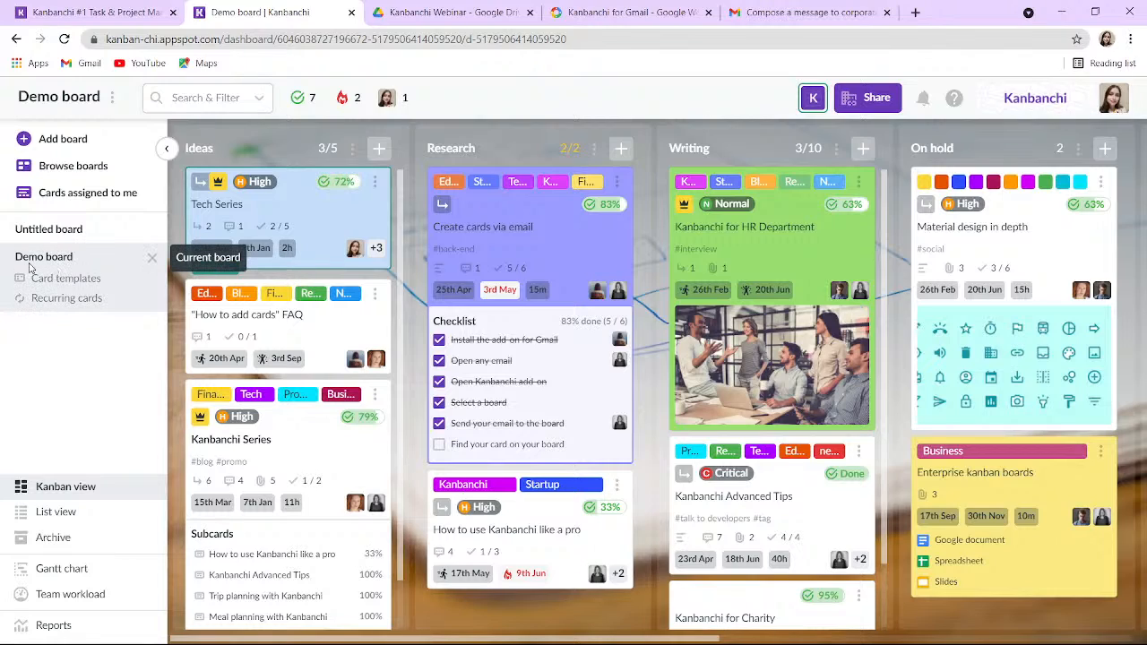
{"action": "left_click", "coordinate": [88, 100]}
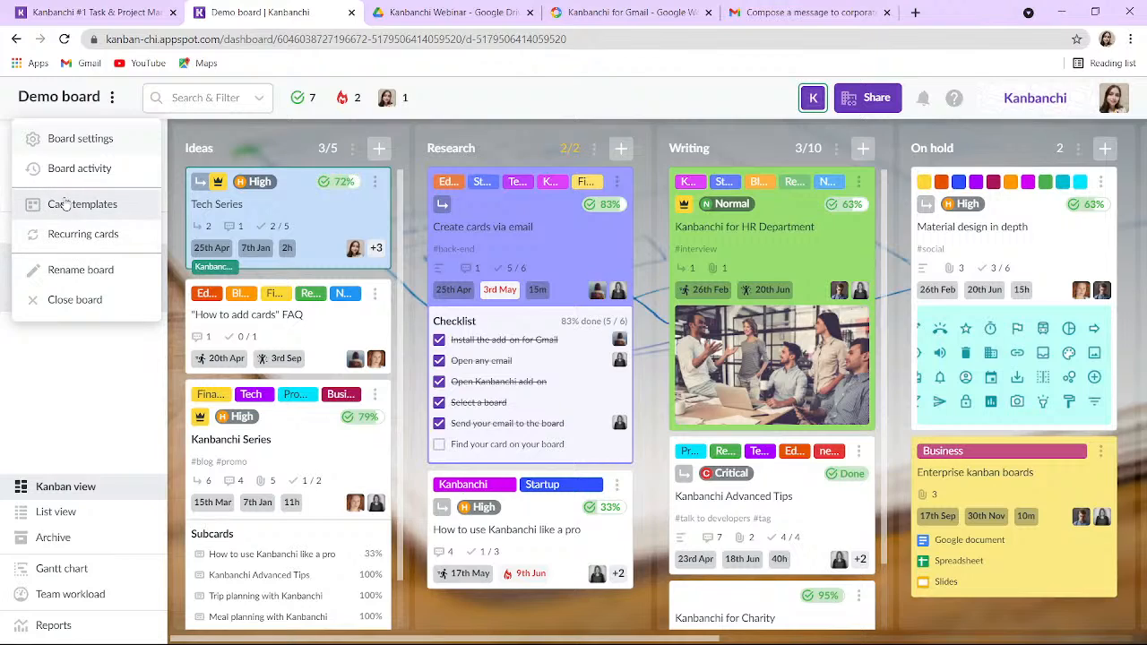
{"action": "left_click", "coordinate": [507, 97]}
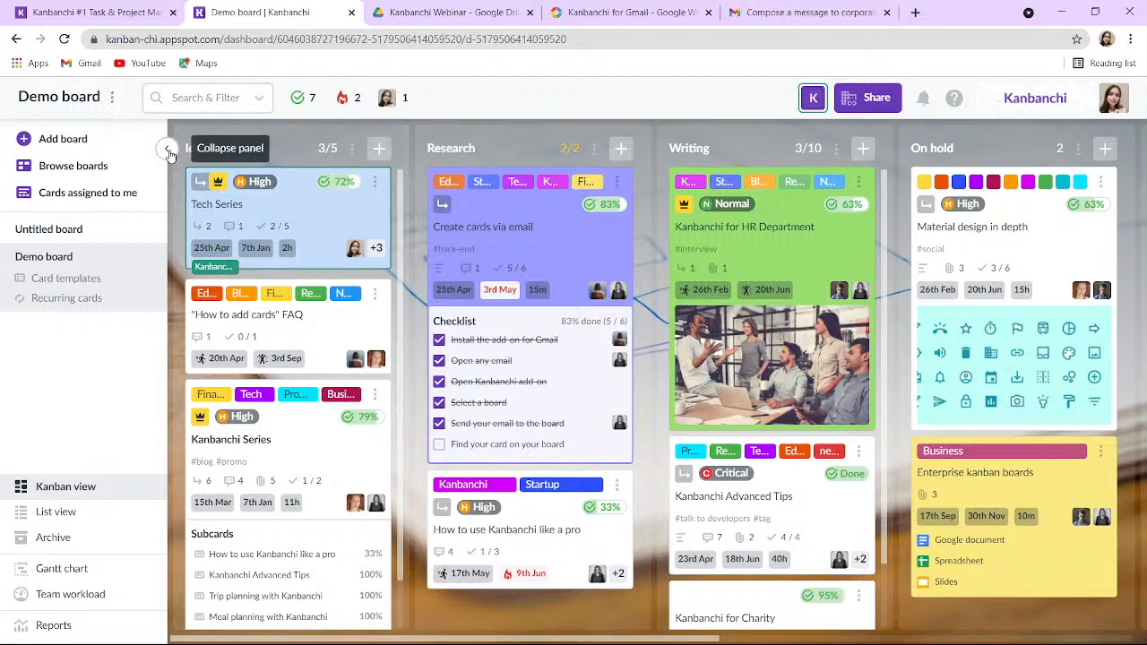
{"action": "left_click", "coordinate": [174, 146]}
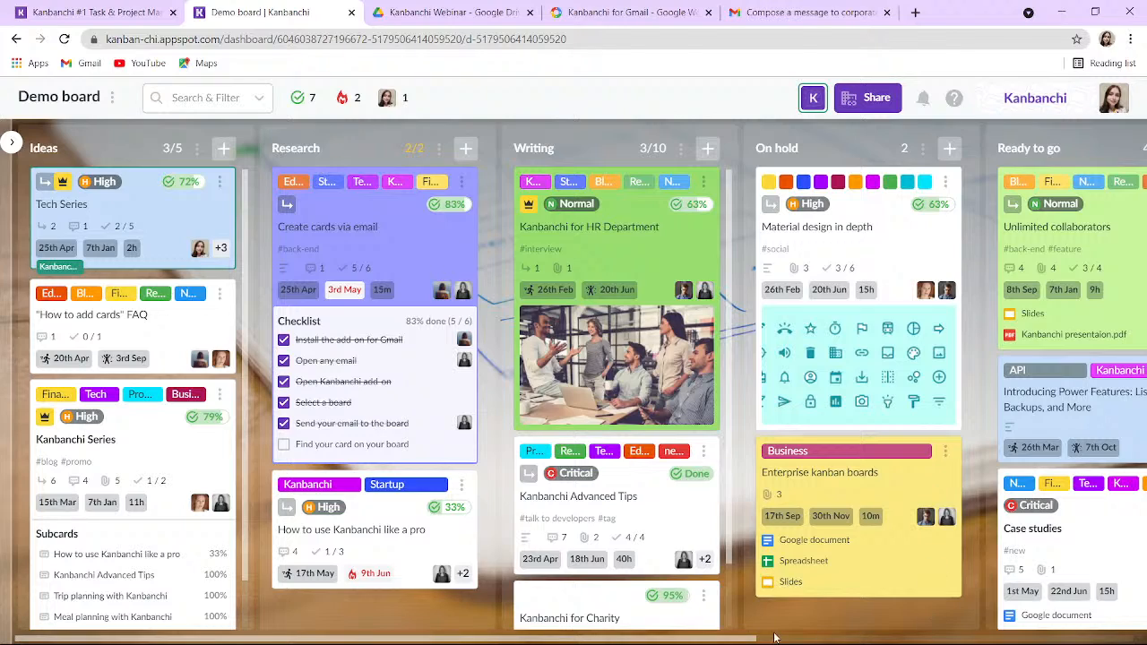
Link the Untitled board's Research card as a related card to "How to use Kanbanchi like a pro" and show the card's related cards.
{"action": "left_click", "coordinate": [412, 550]}
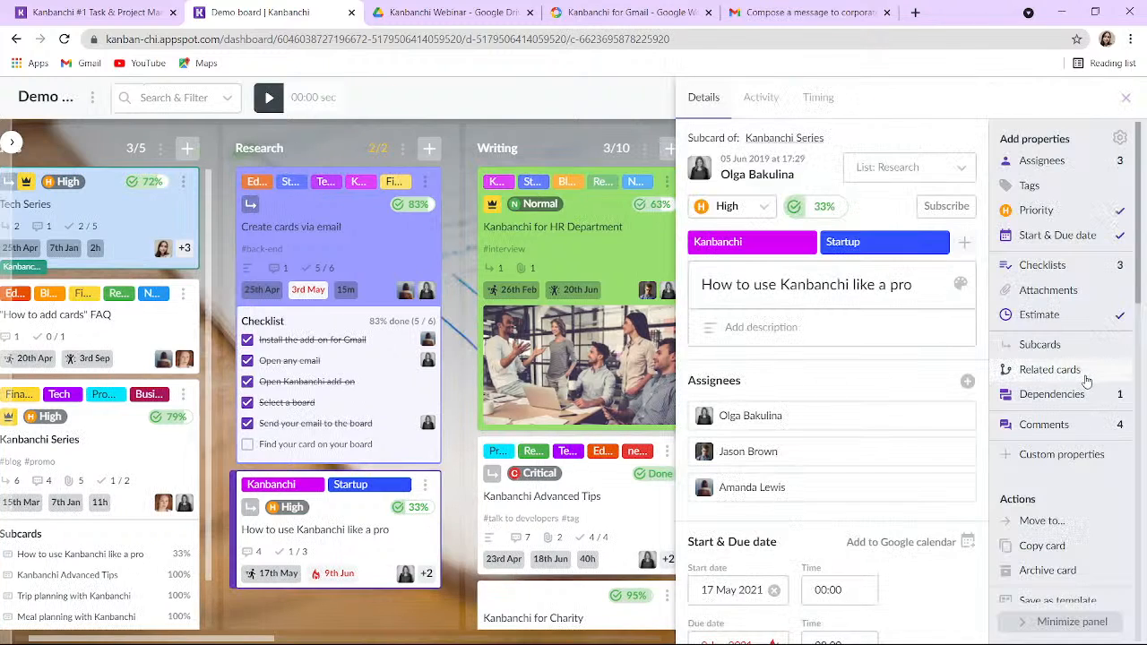
{"action": "left_click", "coordinate": [1086, 375]}
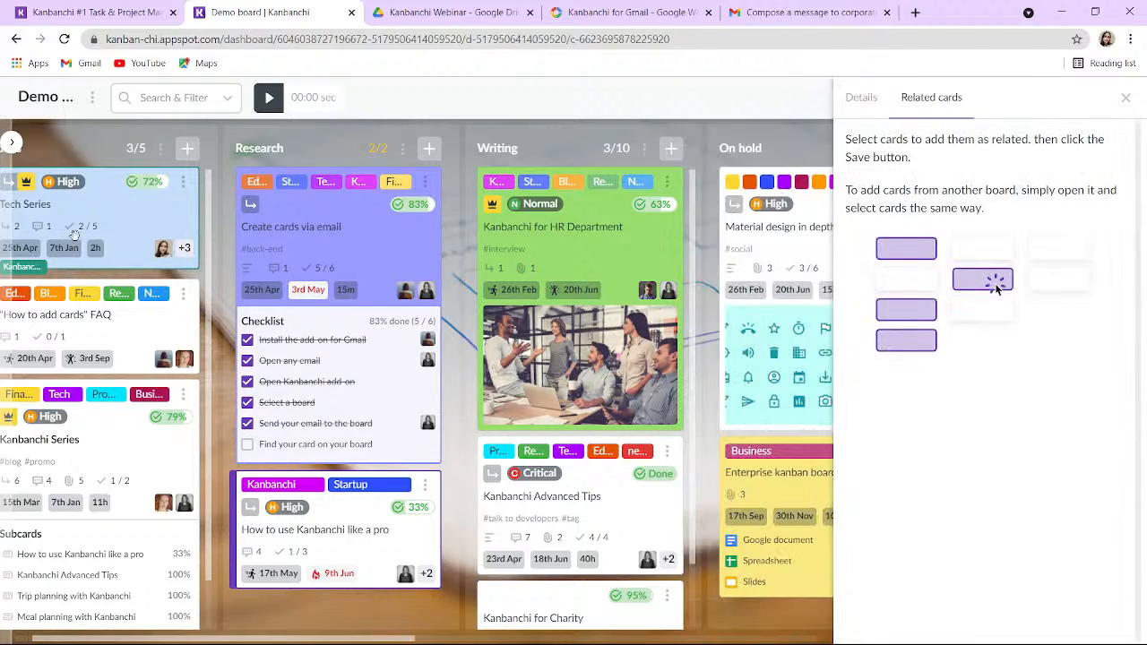
{"action": "left_click", "coordinate": [11, 142]}
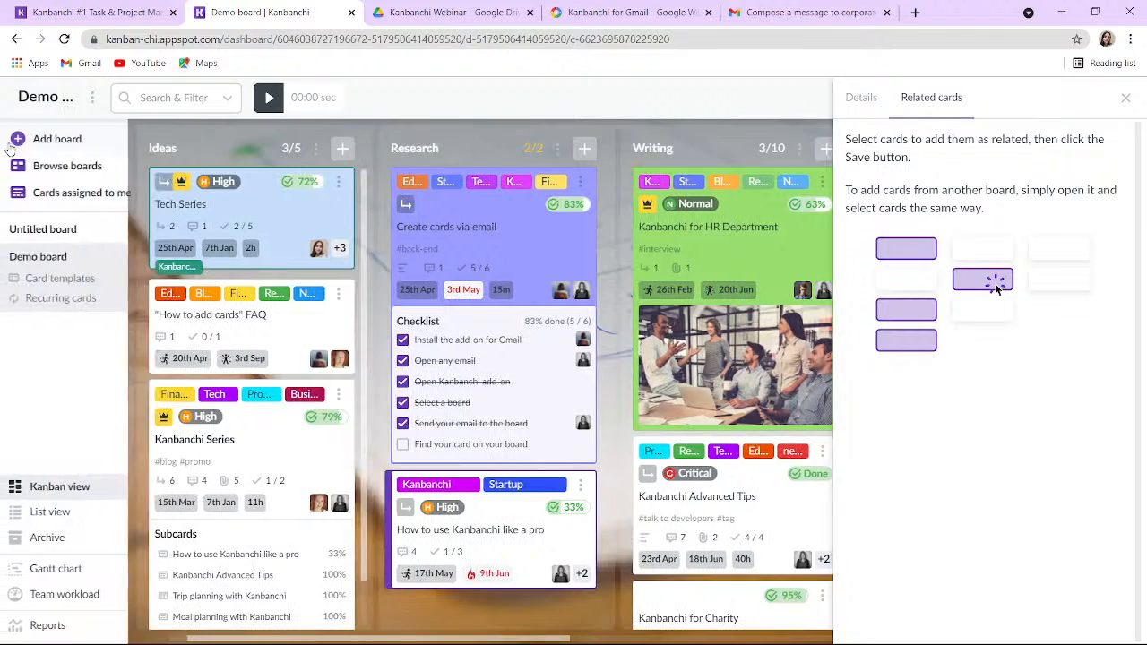
{"action": "left_click", "coordinate": [53, 231]}
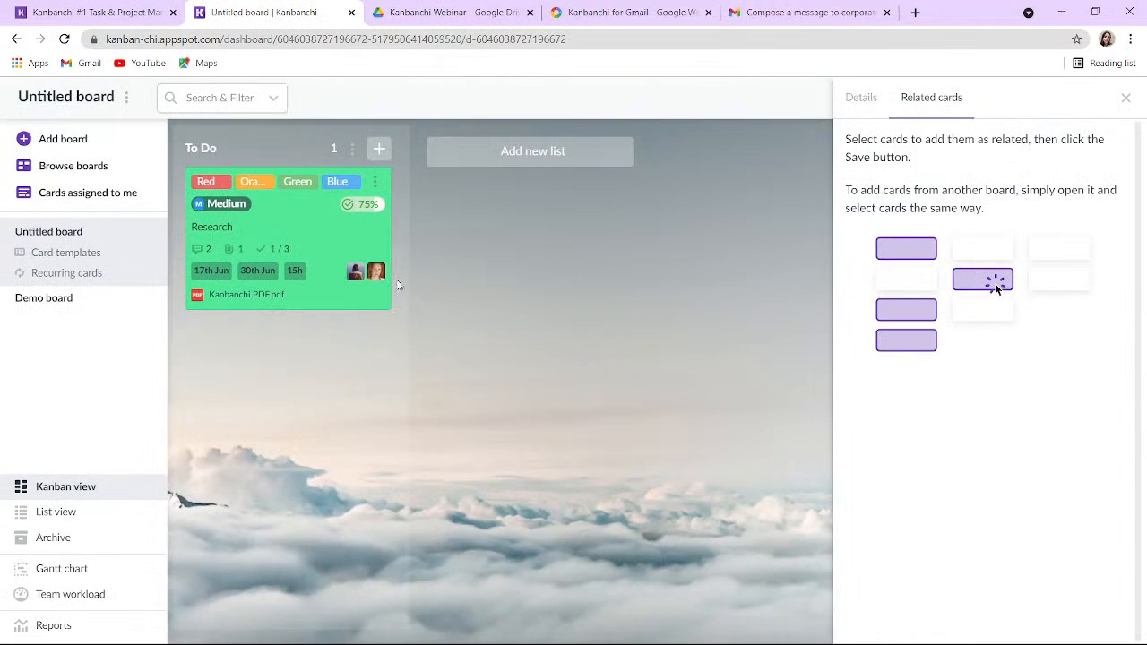
{"action": "left_click", "coordinate": [308, 226]}
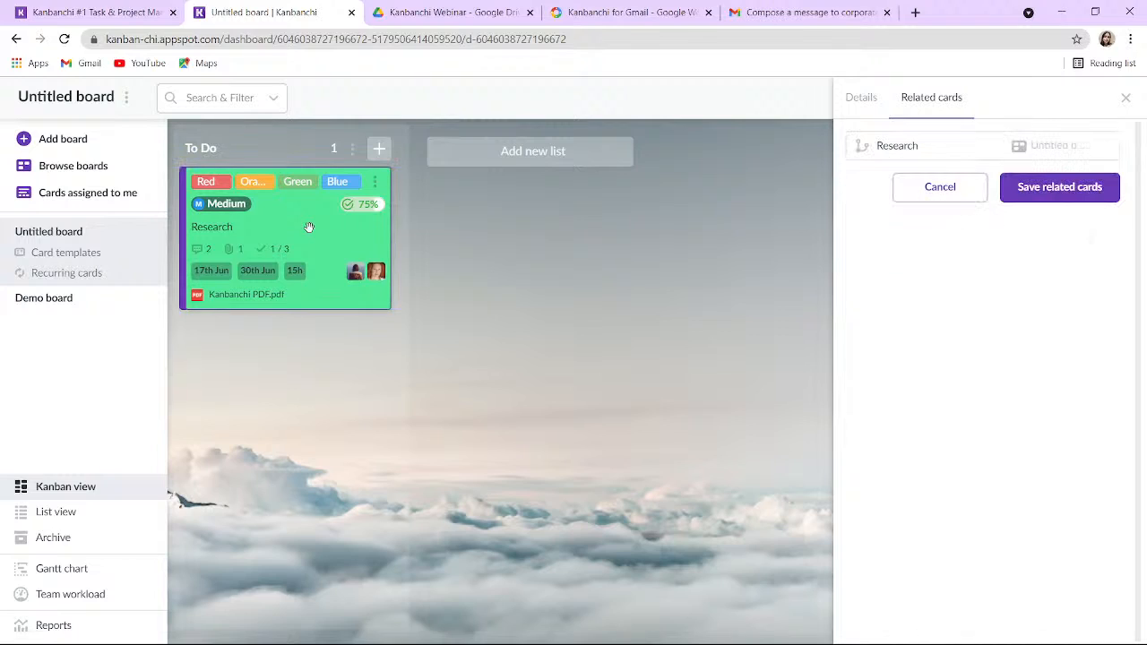
{"action": "left_click", "coordinate": [1025, 189]}
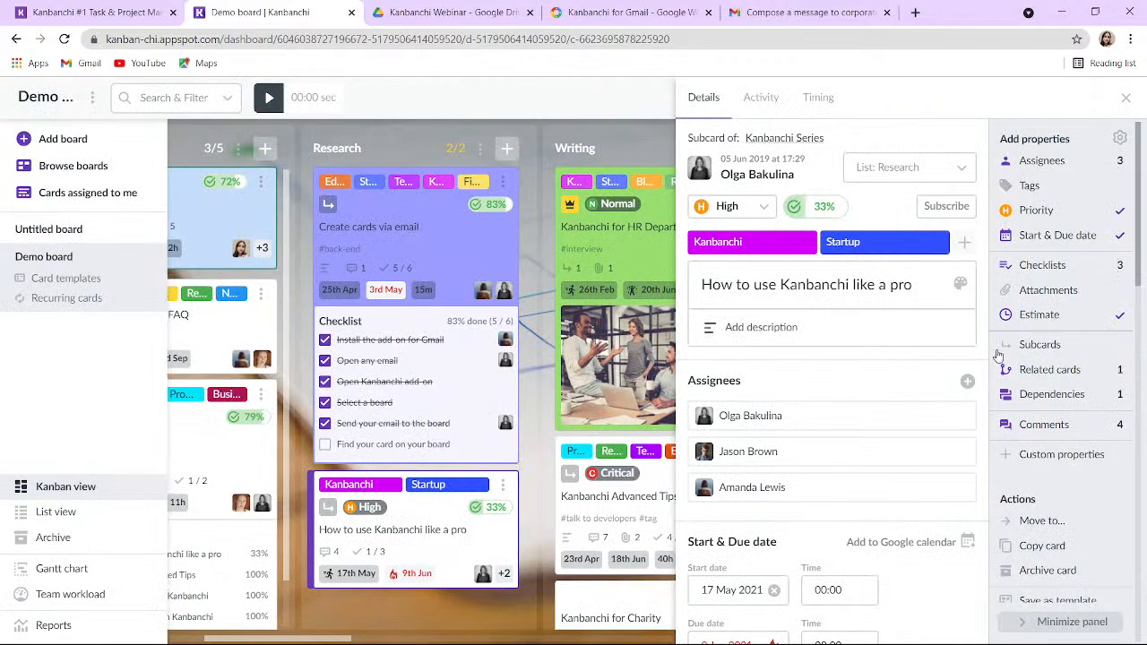
{"action": "left_click", "coordinate": [1028, 371]}
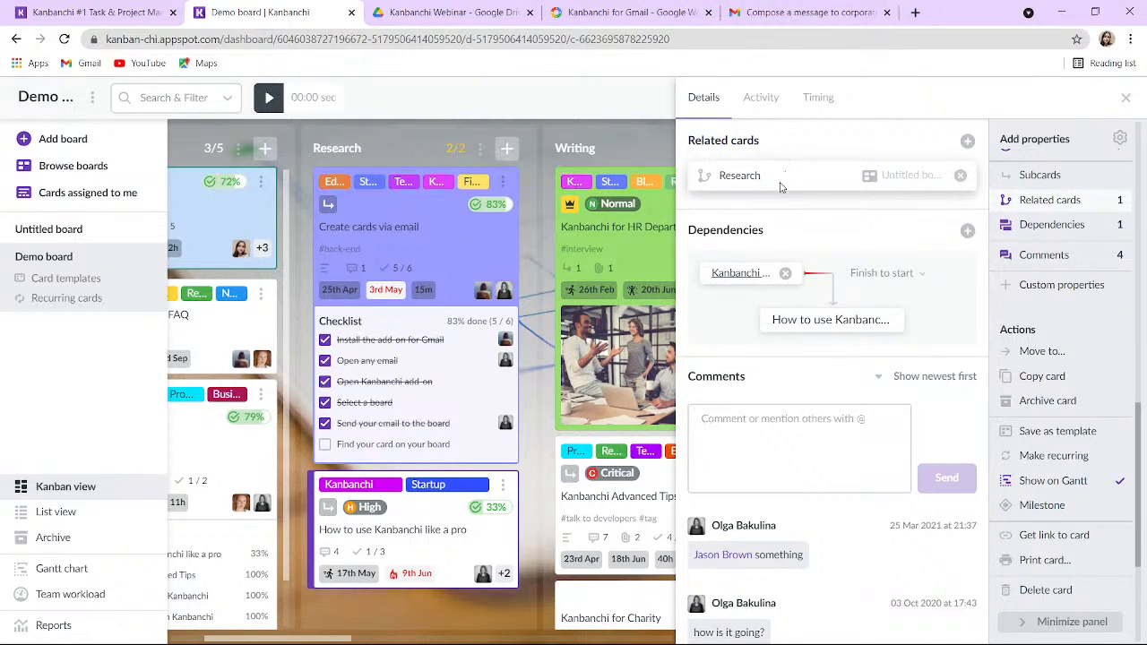
View the linked Research card on the Untitled board from the related cards, and return to the Demo board.
{"action": "left_click", "coordinate": [739, 176]}
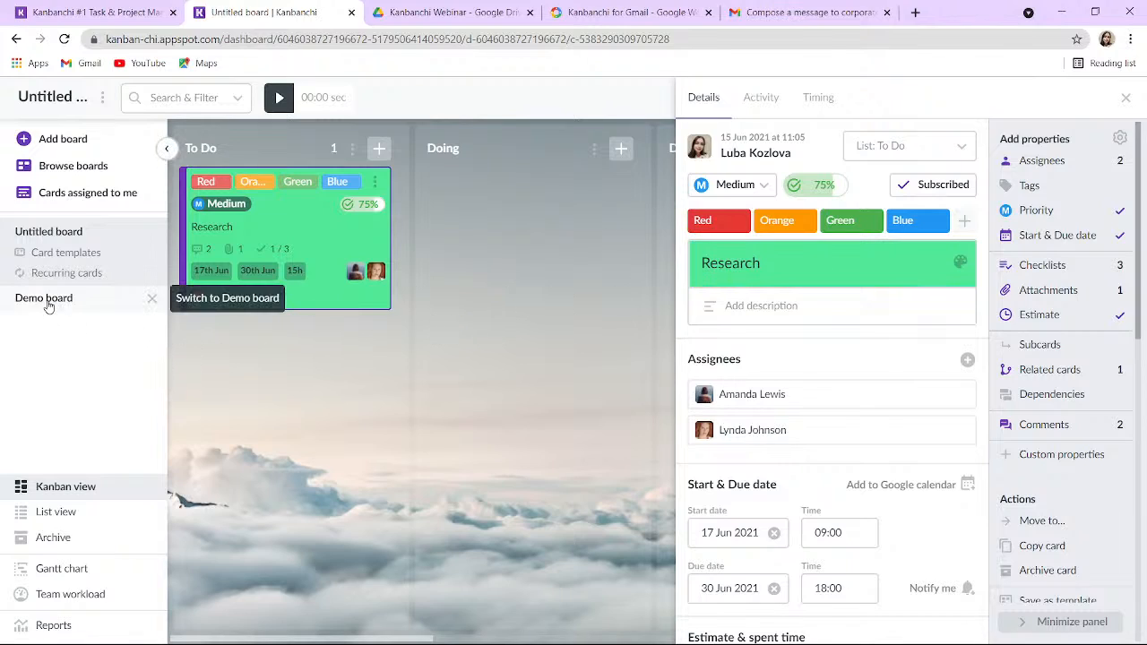
{"action": "left_click", "coordinate": [44, 300]}
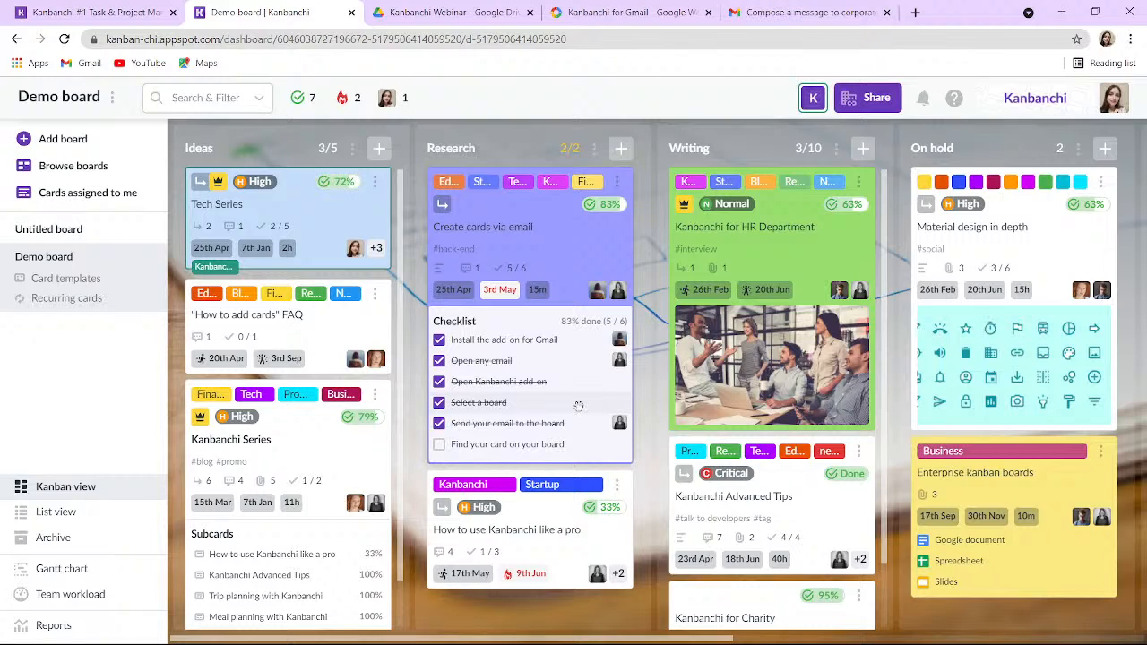
Create a subcard named "new subcard" for "How to use Kanbanchi like a pro" and move it below that card in the Research list.
{"action": "left_click", "coordinate": [561, 550]}
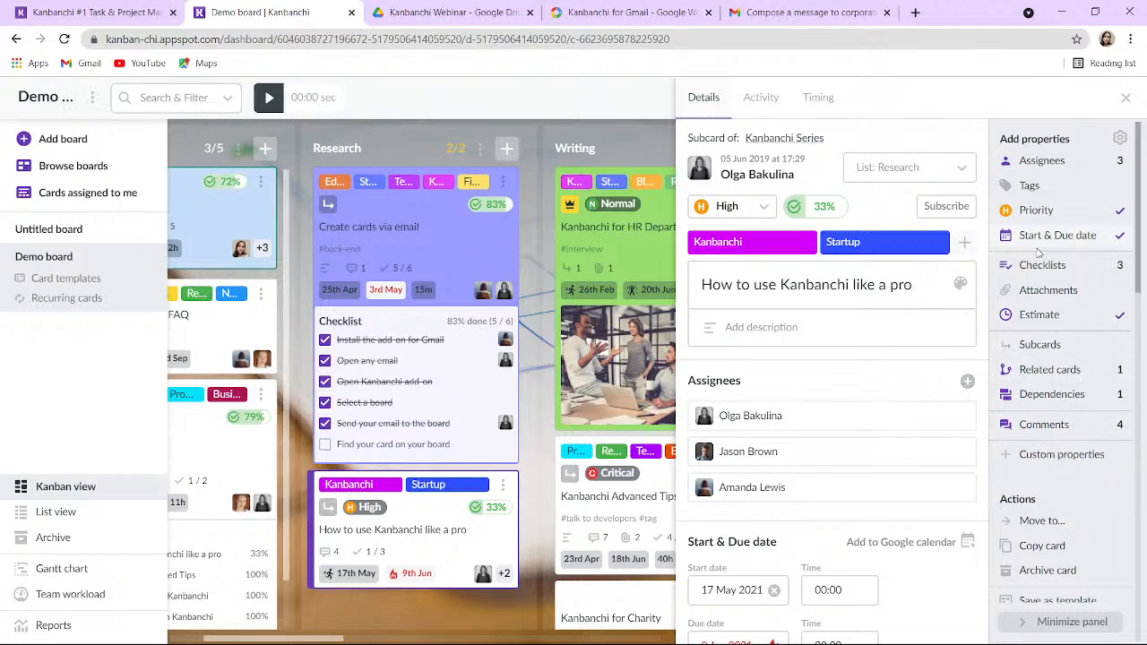
{"action": "left_click", "coordinate": [1041, 346]}
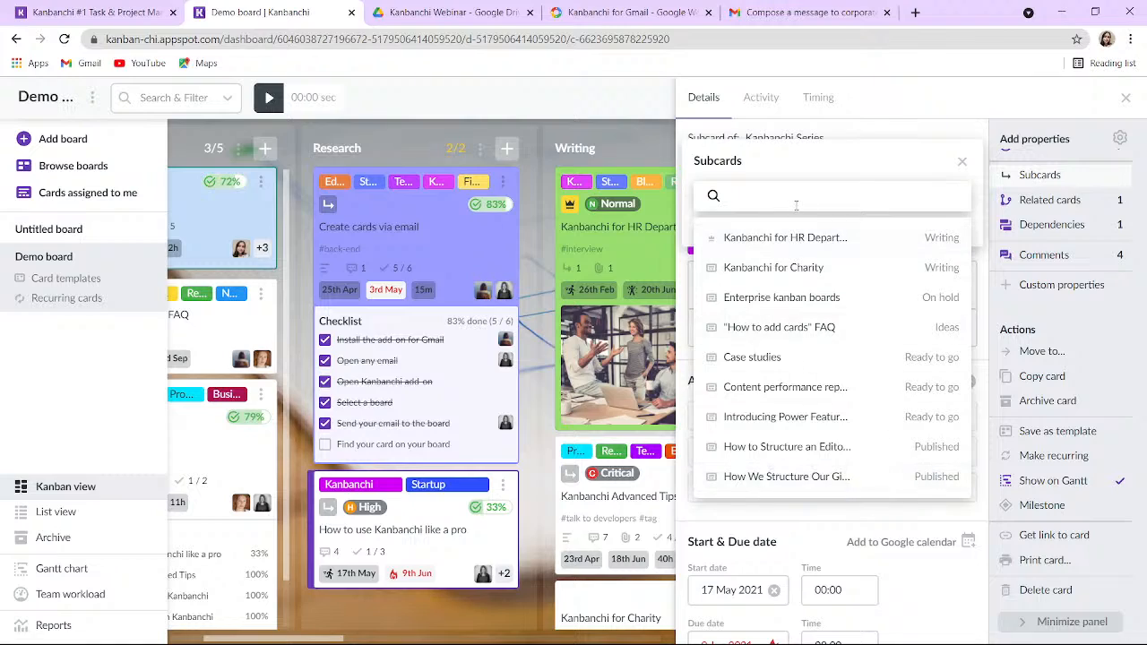
{"action": "type", "text": "new subcard"}
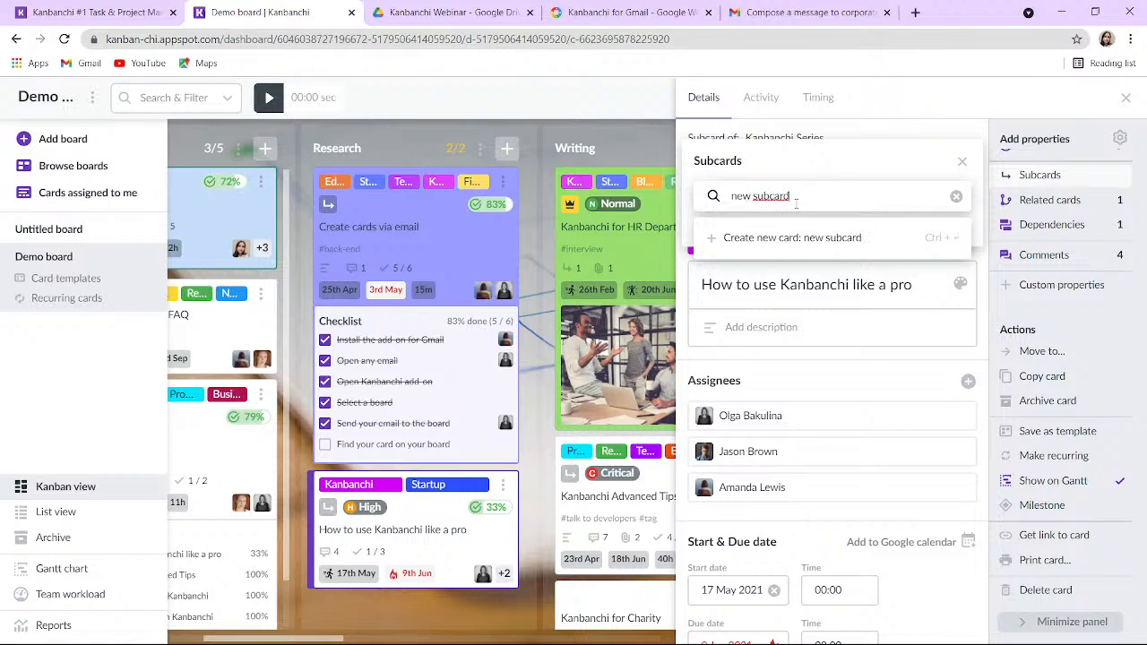
{"action": "key", "text": "ctrl+Return"}
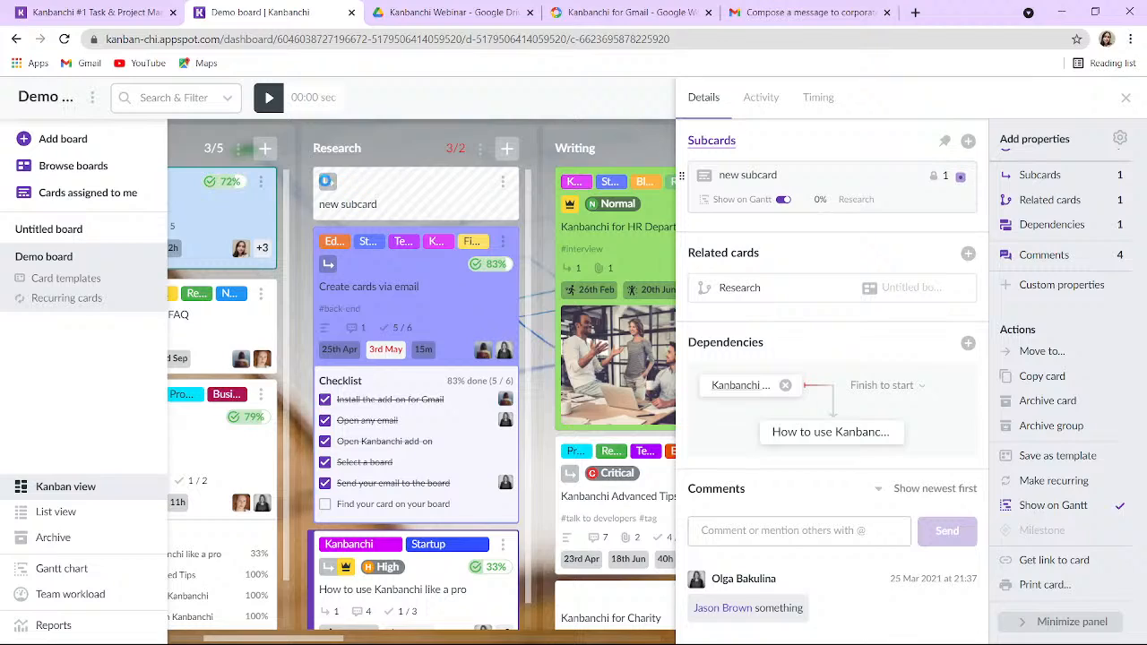
{"action": "left_click_drag", "start_coordinate": [412, 198], "coordinate": [446, 631]}
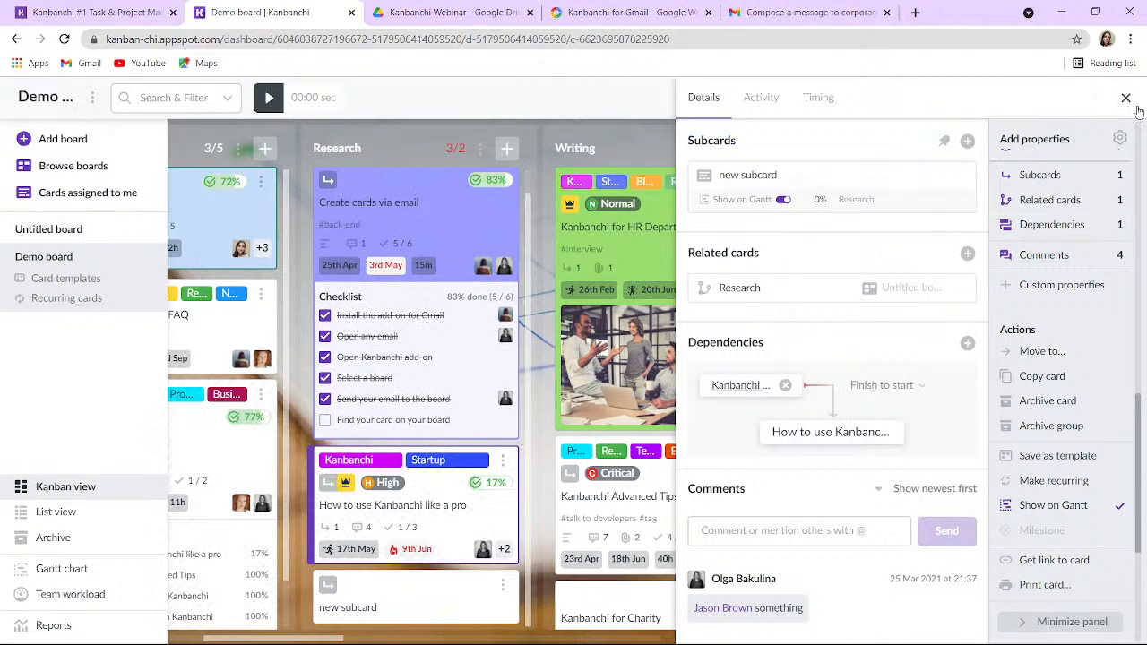
{"action": "left_click", "coordinate": [1126, 98]}
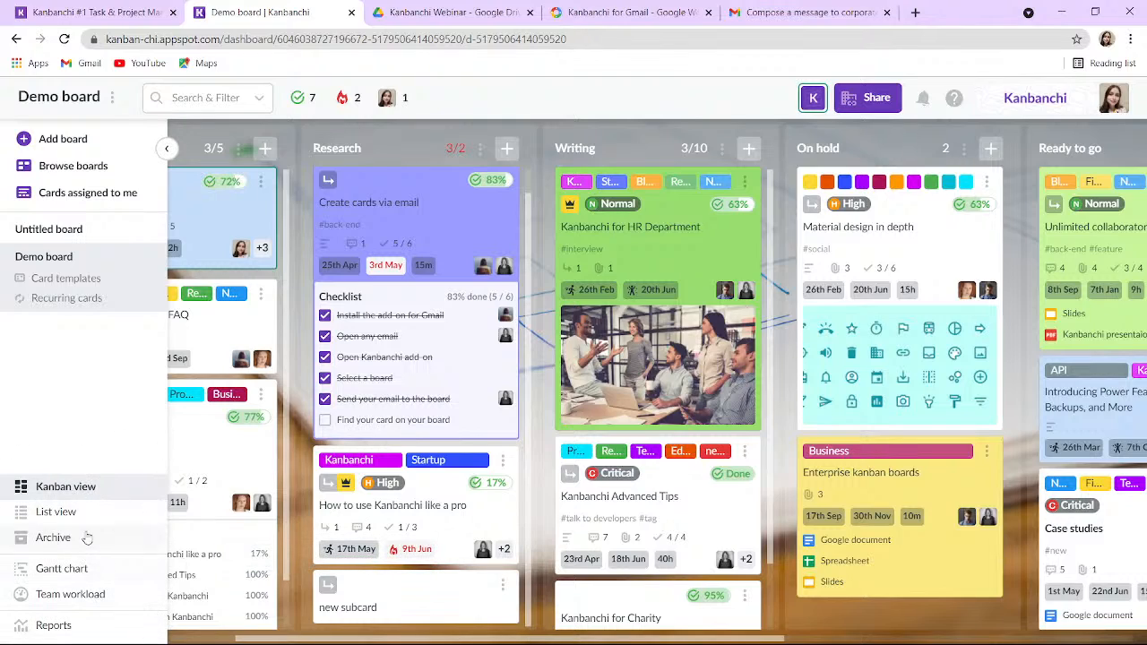
Look over the Demo board's cards, epics and subcards in List view.
{"action": "left_click", "coordinate": [56, 512]}
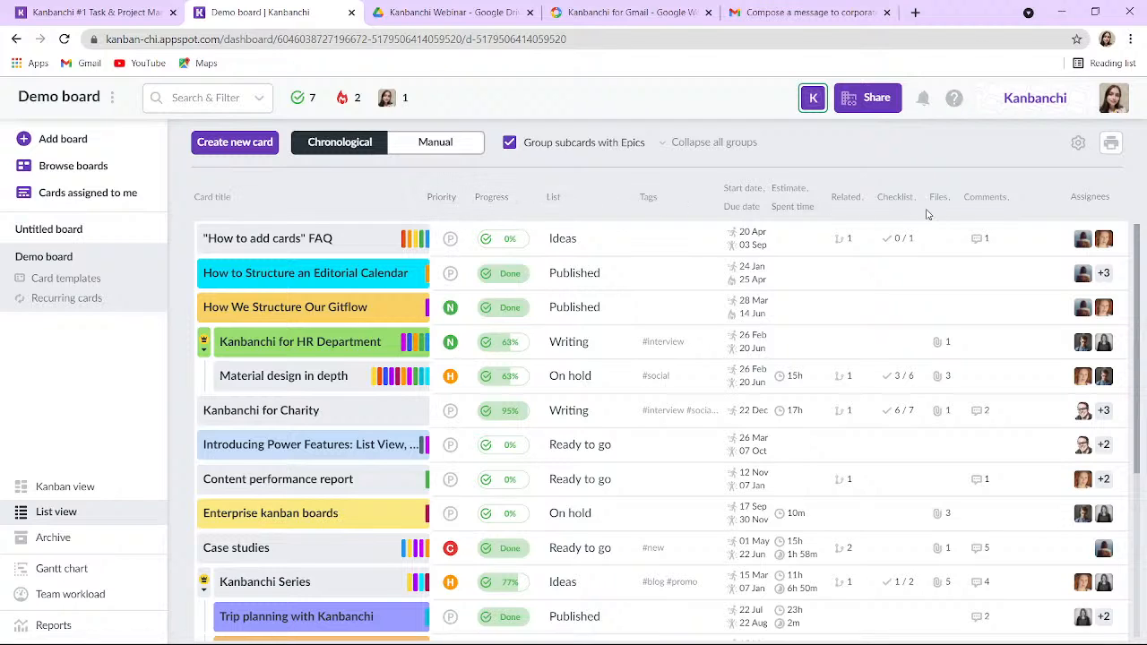
{"action": "scroll", "coordinate": [356, 331], "scroll_direction": "down", "scroll_amount": 2}
{"action": "scroll", "coordinate": [355, 332], "scroll_direction": "down", "scroll_amount": 2}
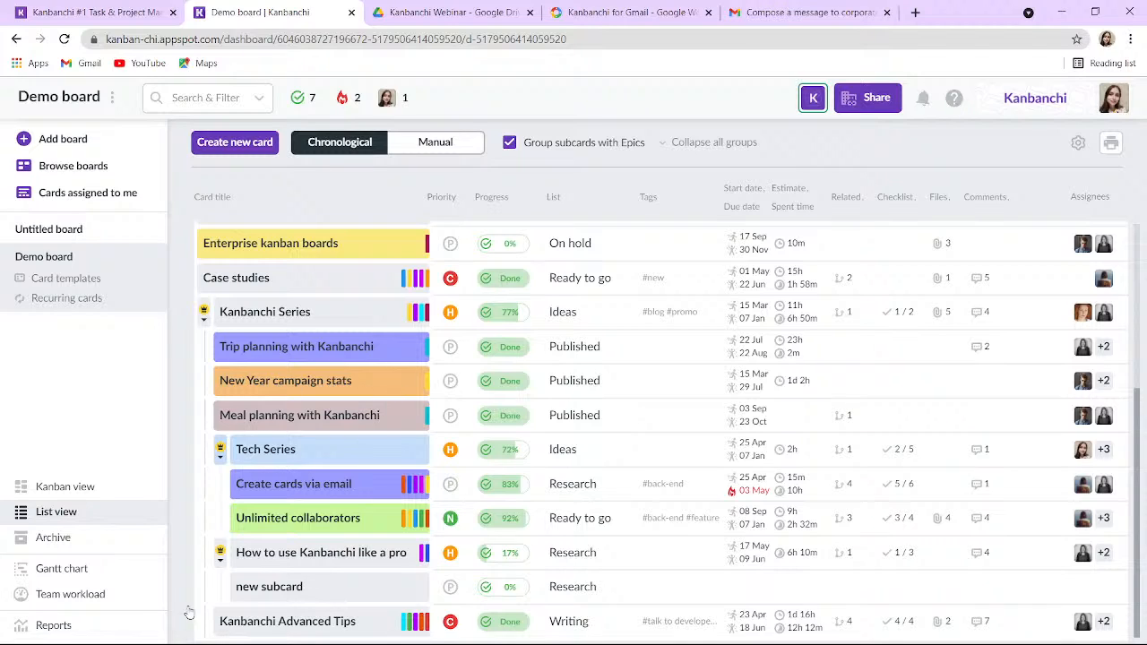
Look over the Demo board's Gantt chart with its timelines and dependencies, with the board navigation collapsed.
{"action": "left_click", "coordinate": [40, 570]}
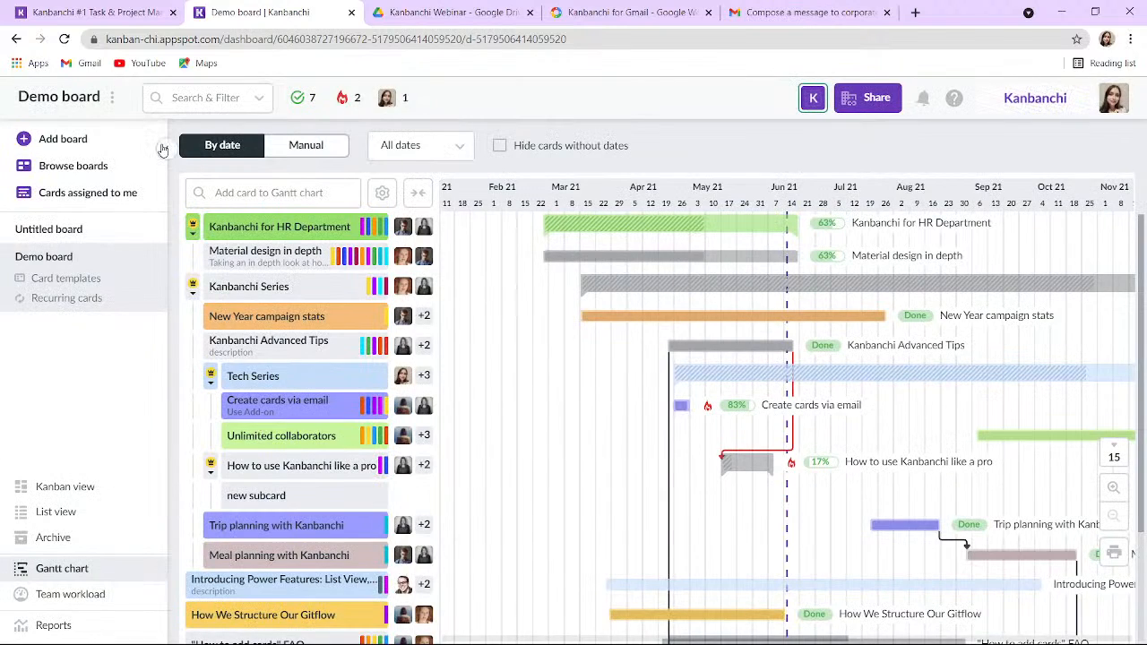
{"action": "left_click", "coordinate": [163, 146]}
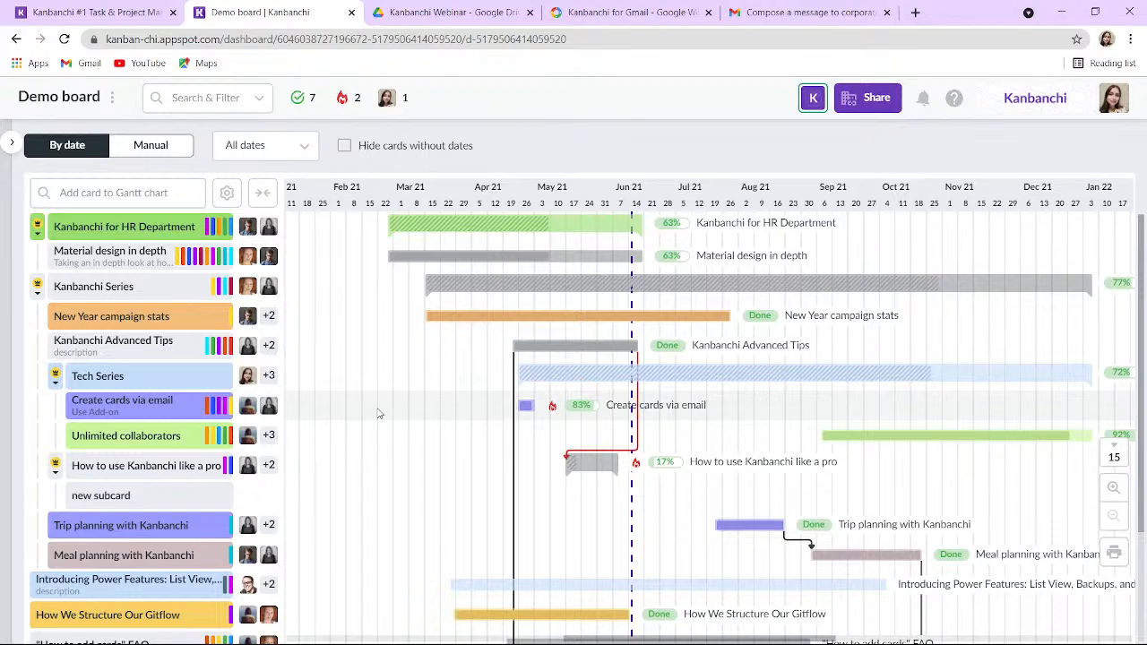
{"action": "scroll", "coordinate": [378, 413], "scroll_direction": "down", "scroll_amount": 1}
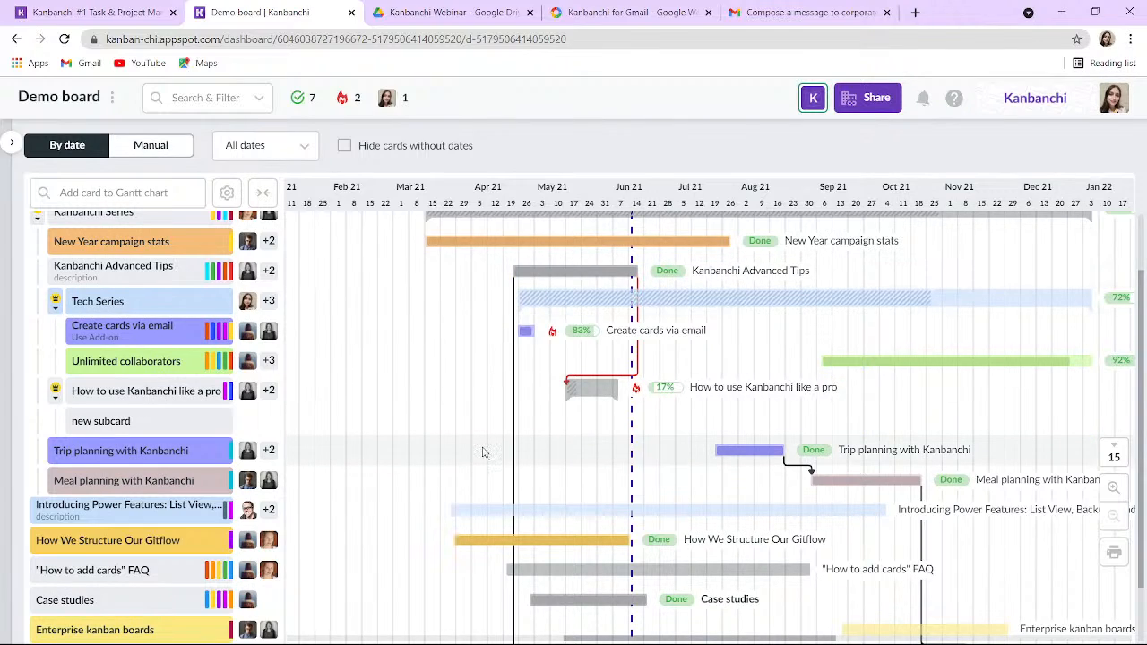
{"action": "scroll", "coordinate": [537, 511], "scroll_direction": "down", "scroll_amount": 1}
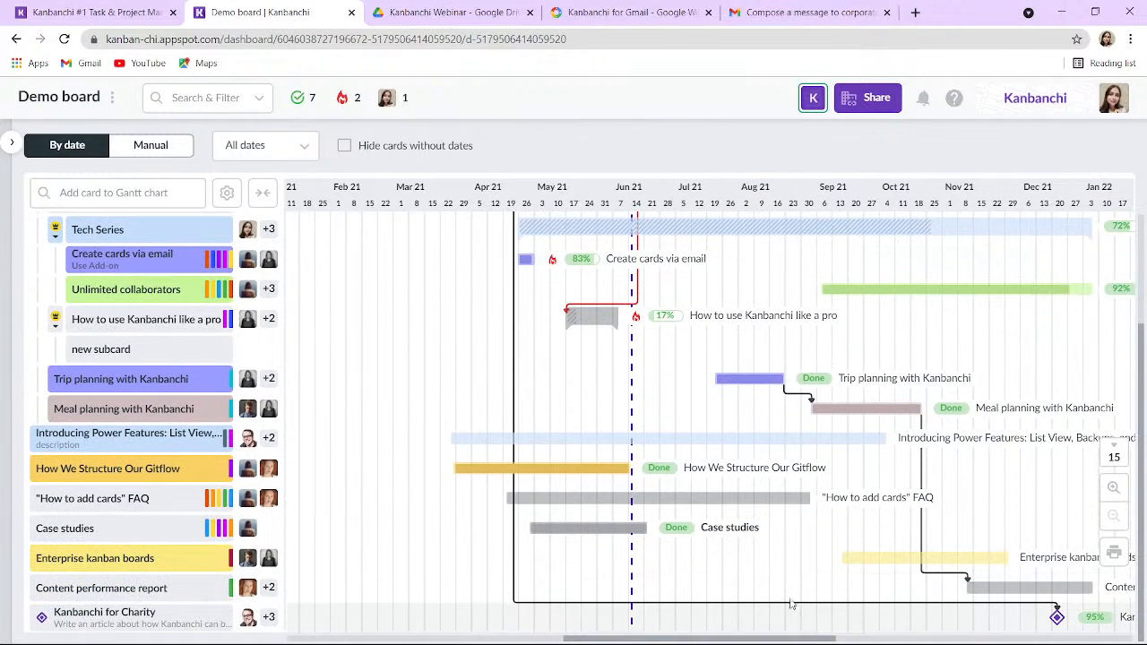
{"action": "scroll", "coordinate": [336, 438], "scroll_direction": "up", "scroll_amount": 2}
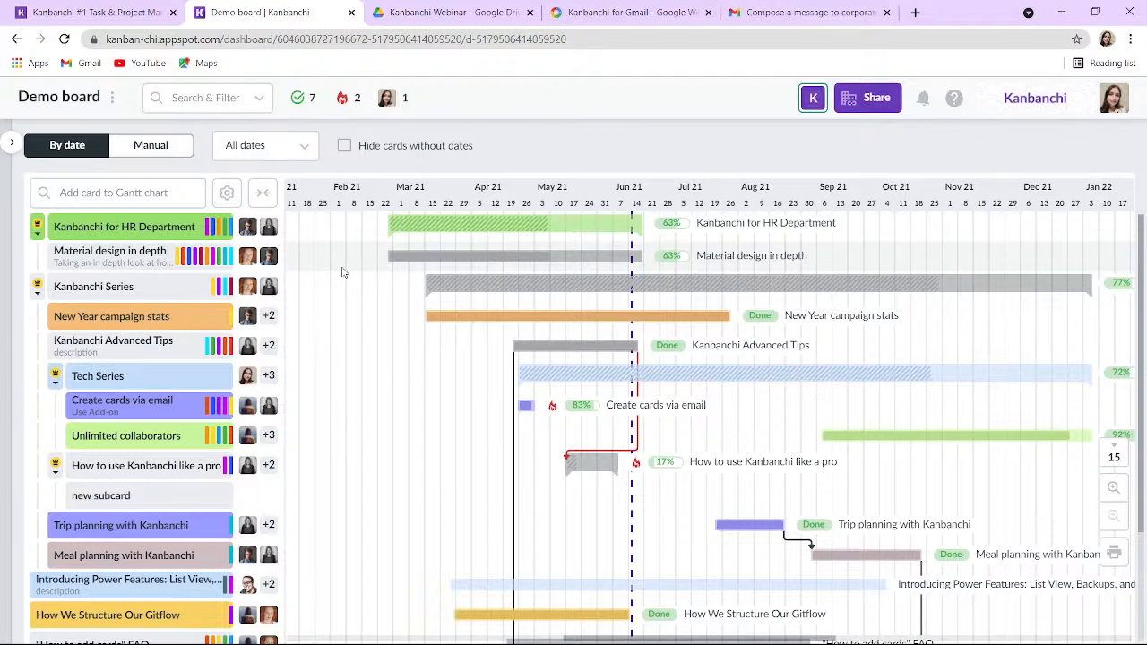
Reschedule "Material design in depth" to 29 Mar–20 Jul and extend "New Year campaign stats" to start on 22 Feb on the Gantt chart.
{"action": "left_click_drag", "start_coordinate": [402, 255], "coordinate": [470, 253]}
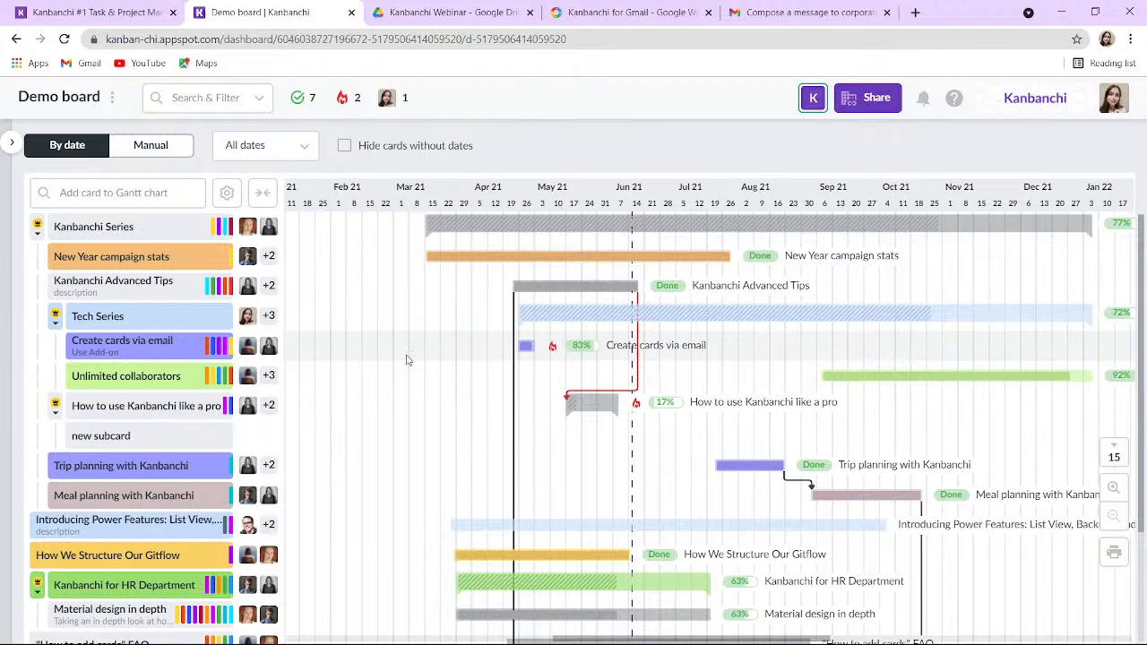
{"action": "mouse_move", "coordinate": [418, 256]}
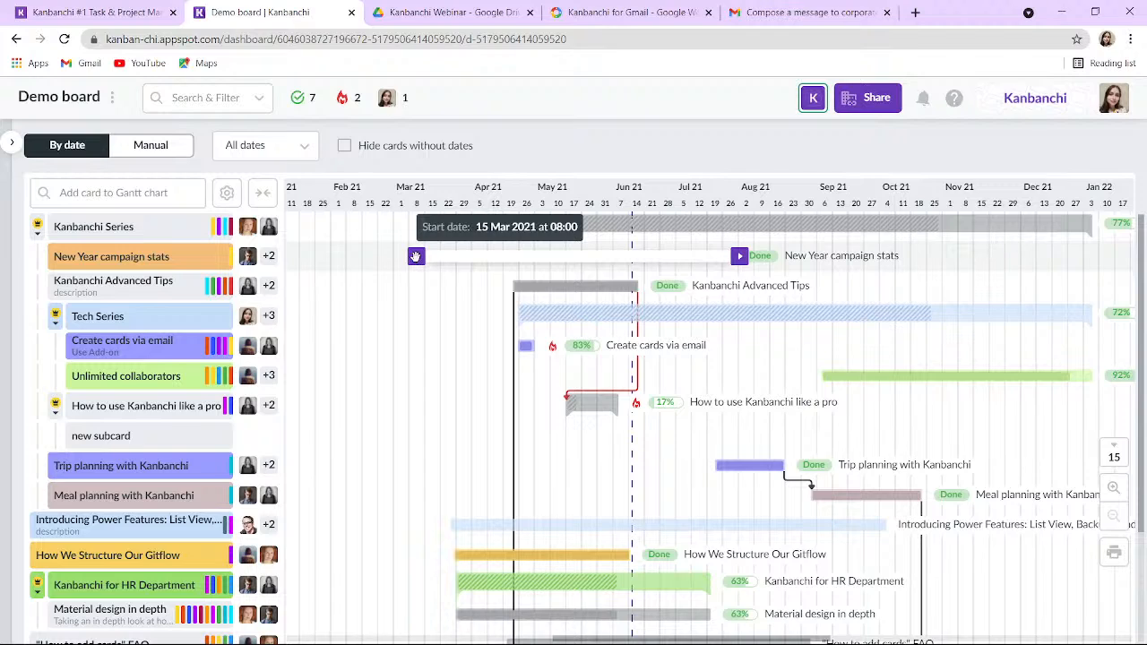
{"action": "left_click_drag", "start_coordinate": [415, 256], "coordinate": [368, 258]}
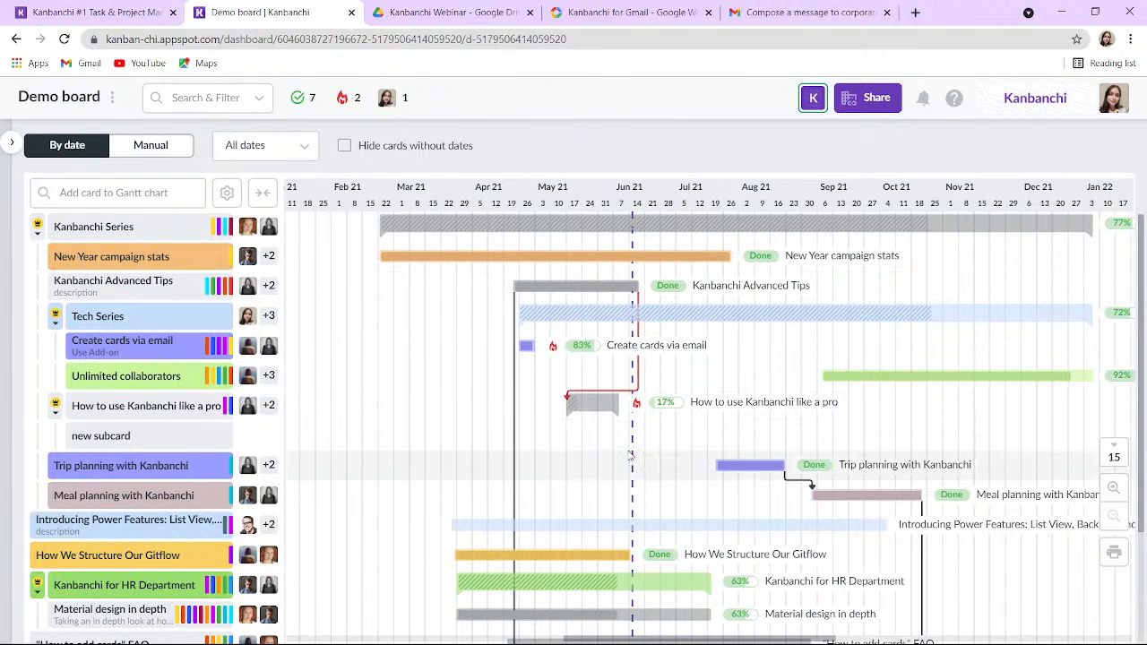
Reschedule "Kanbanchi Advanced Tips" to 27 May–22 Jul on the Gantt chart, moving its dependency chain along with it.
{"action": "left_click_drag", "start_coordinate": [532, 285], "coordinate": [610, 285]}
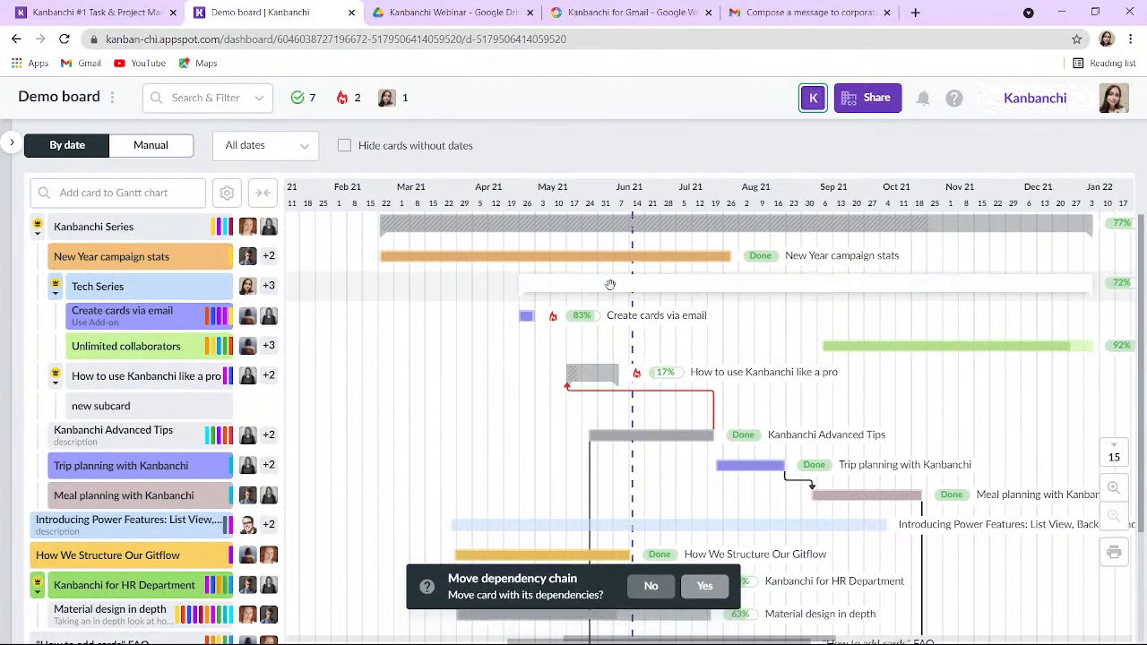
{"action": "left_click", "coordinate": [702, 573]}
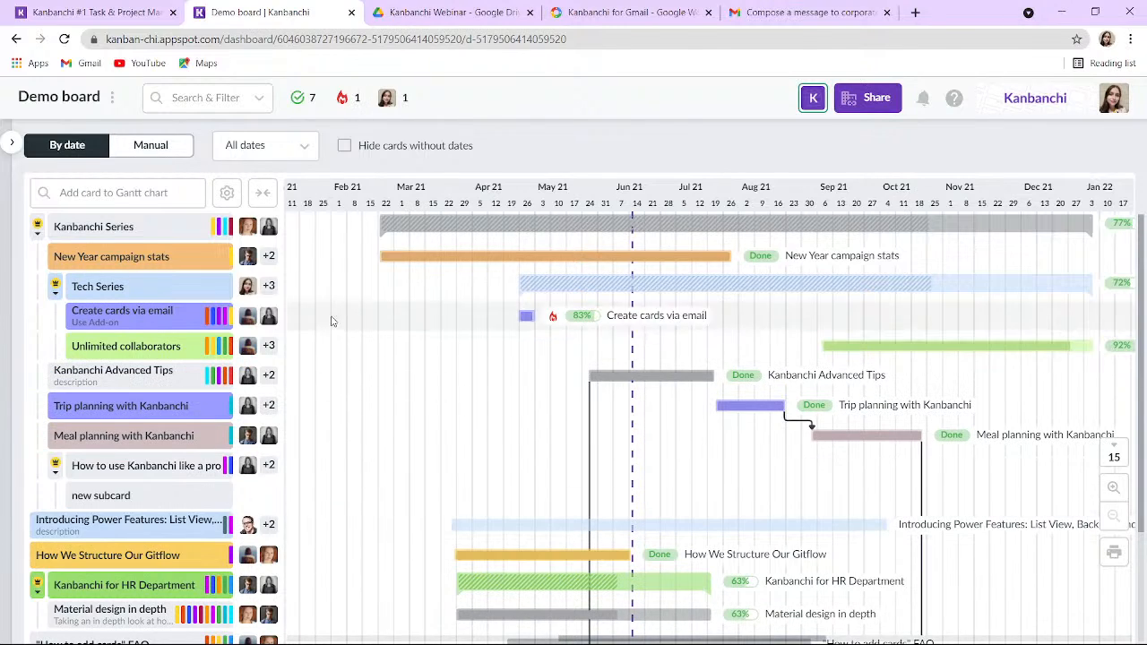
Examine the Demo board's Team workload view across all assignees, from the unassigned cards to the last member.
{"action": "left_click", "coordinate": [11, 145]}
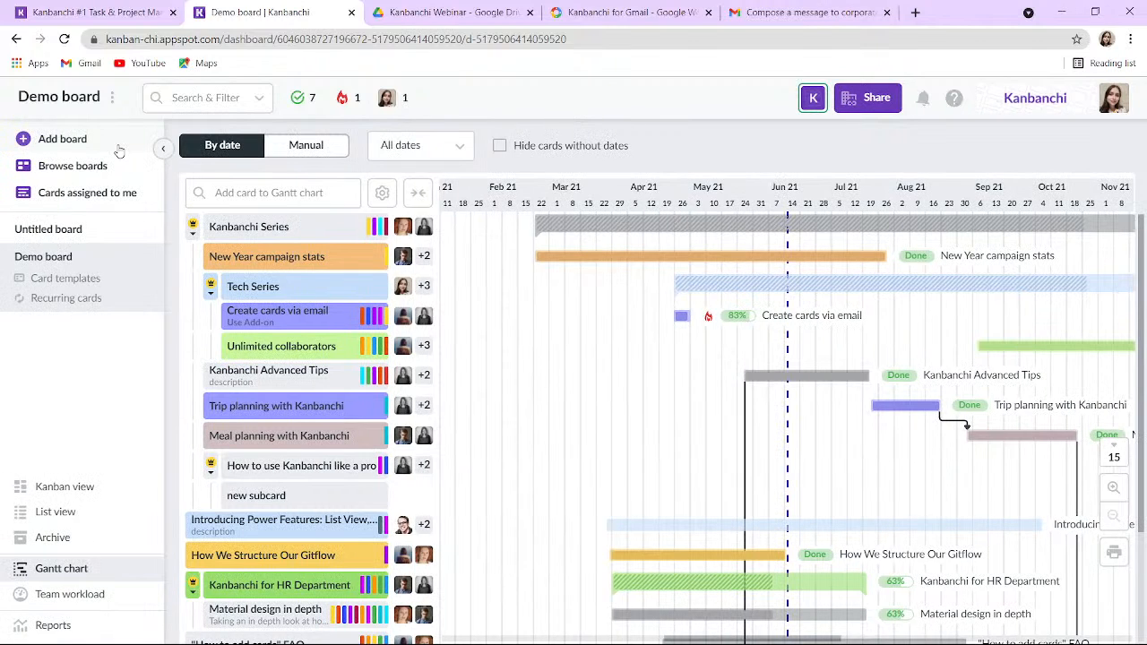
{"action": "left_click", "coordinate": [100, 595]}
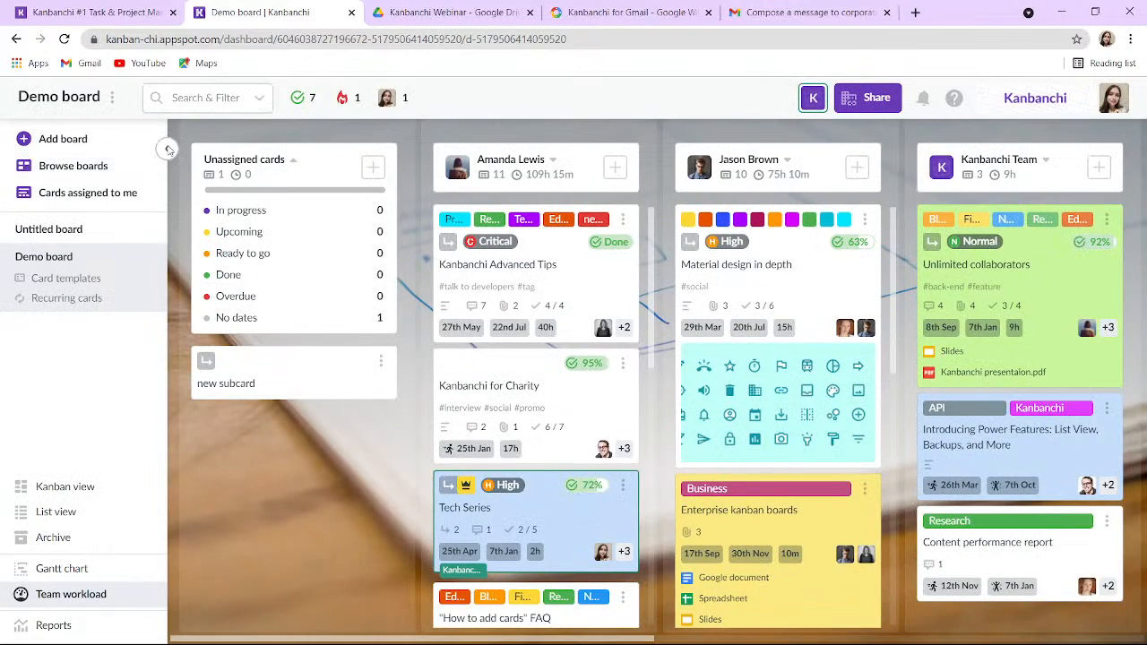
{"action": "left_click", "coordinate": [169, 150]}
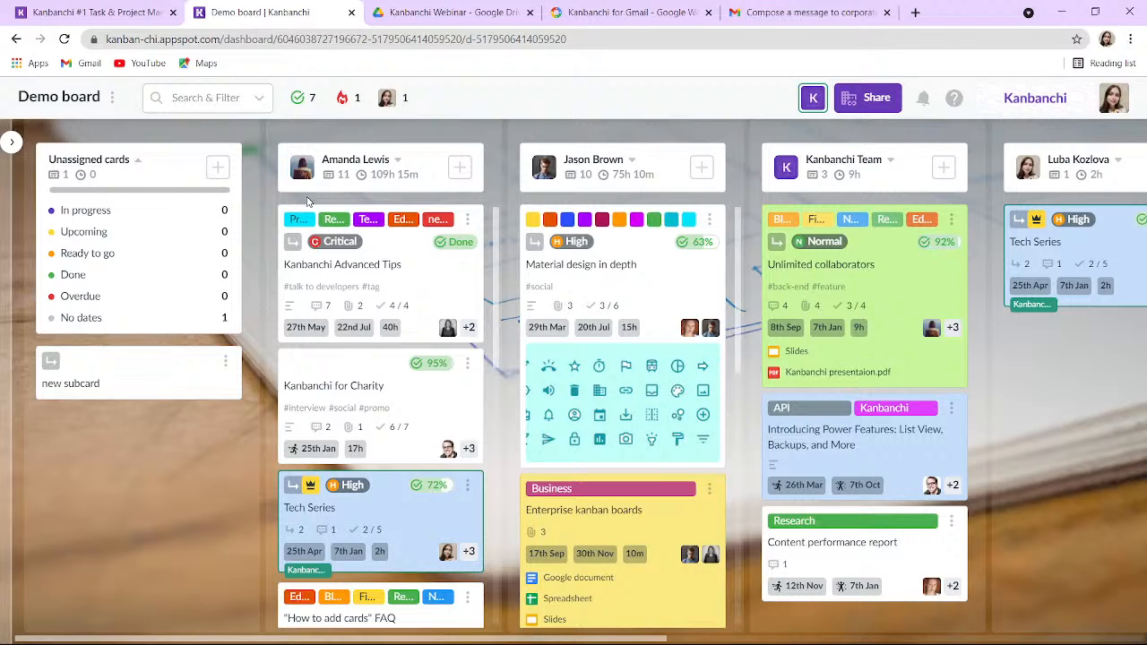
{"action": "left_click_drag", "start_coordinate": [547, 638], "coordinate": [1025, 639]}
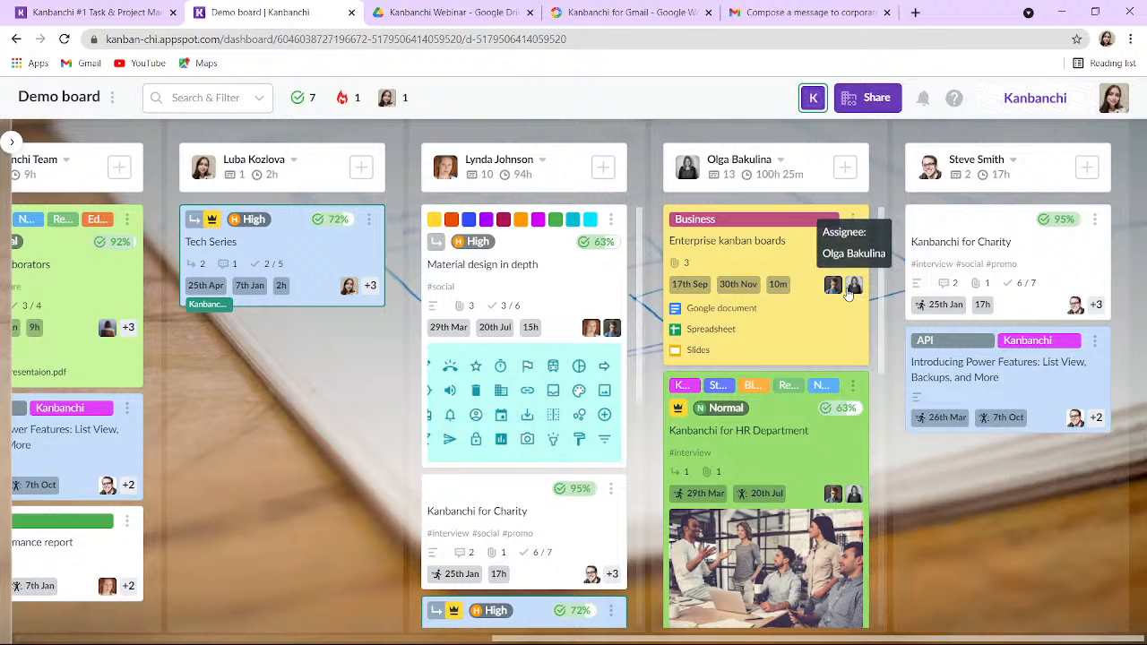
{"action": "left_click_drag", "start_coordinate": [851, 638], "coordinate": [266, 631]}
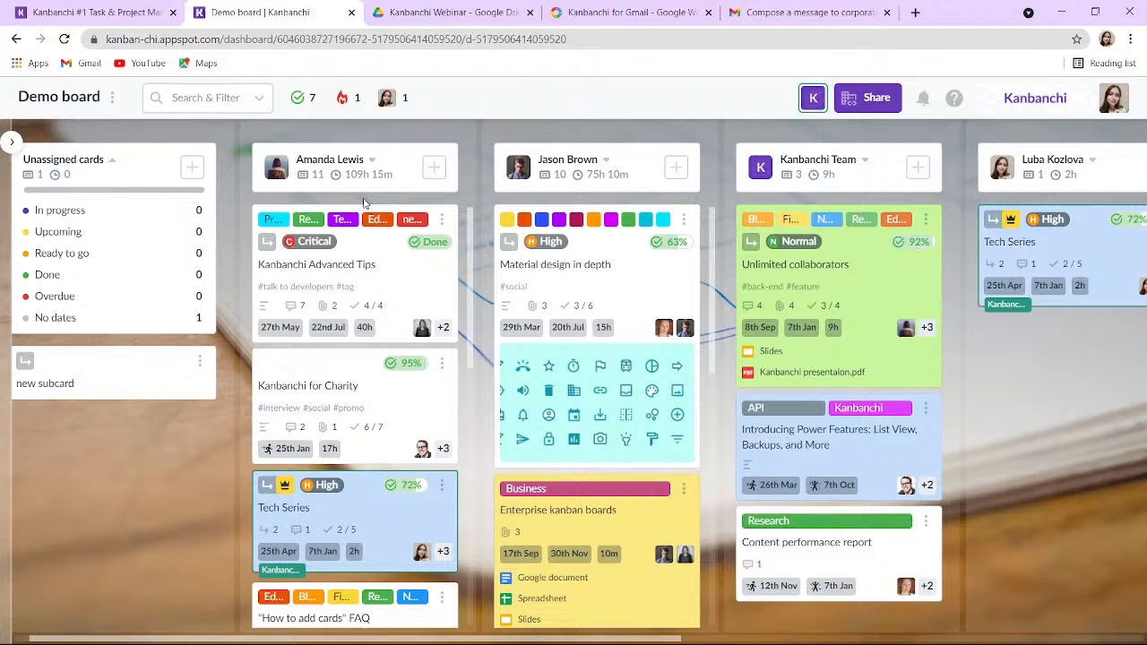
{"action": "left_click", "coordinate": [14, 142]}
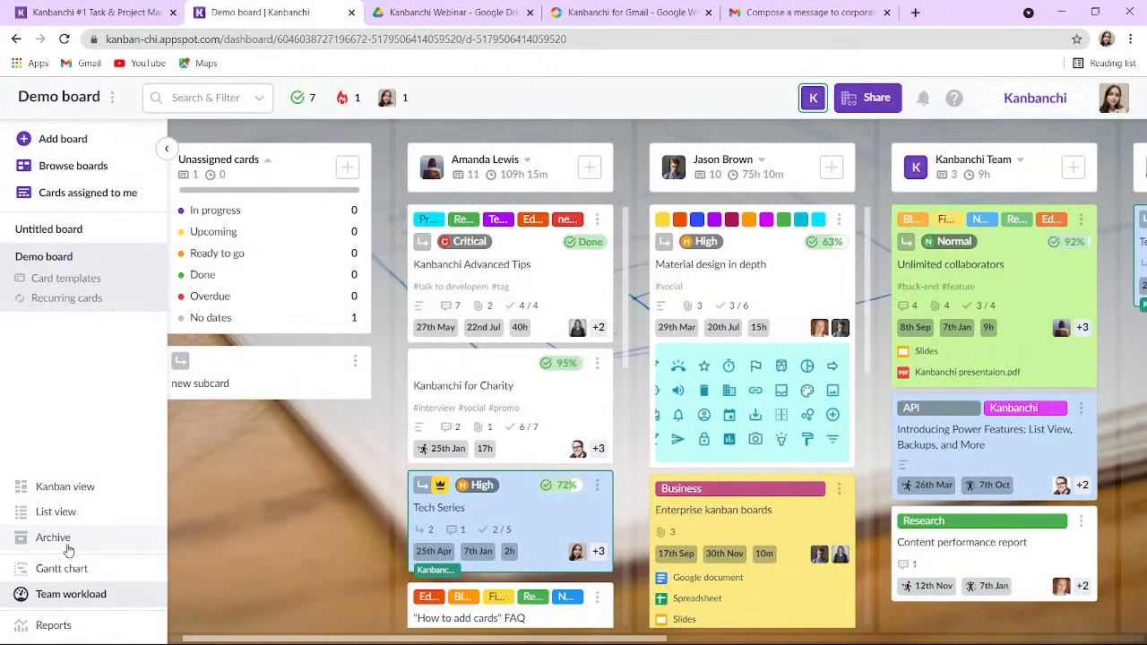
Look over the Demo board's archive and view the archived card "Kanban boards for teaching practice".
{"action": "left_click", "coordinate": [53, 538]}
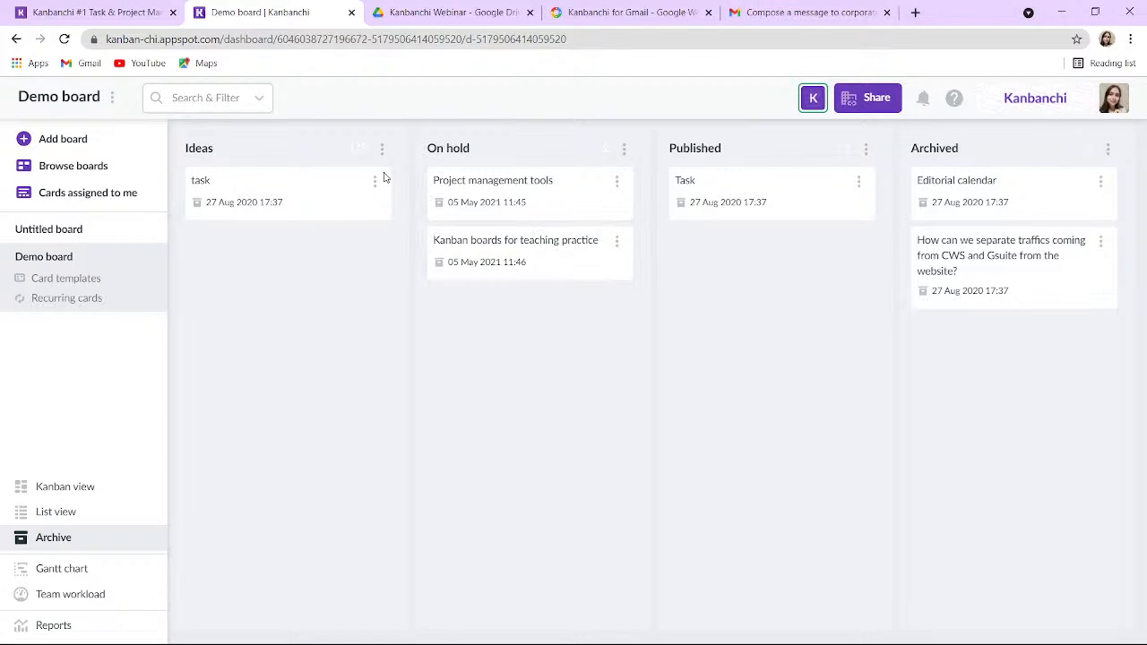
{"action": "left_click", "coordinate": [513, 248]}
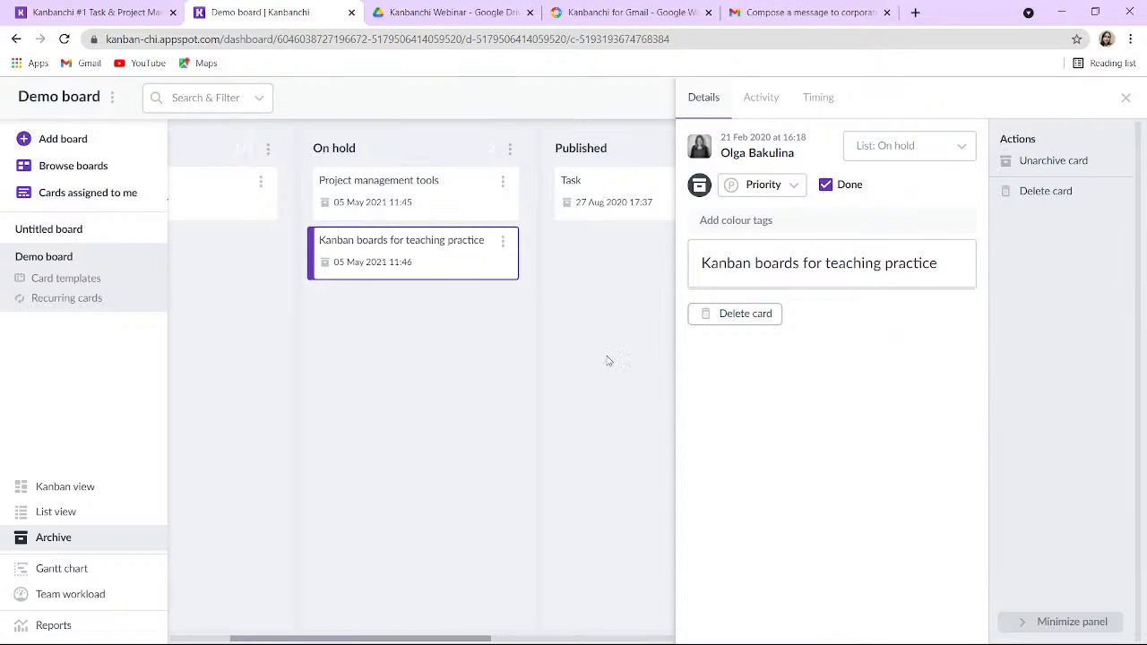
{"action": "left_click", "coordinate": [1126, 98]}
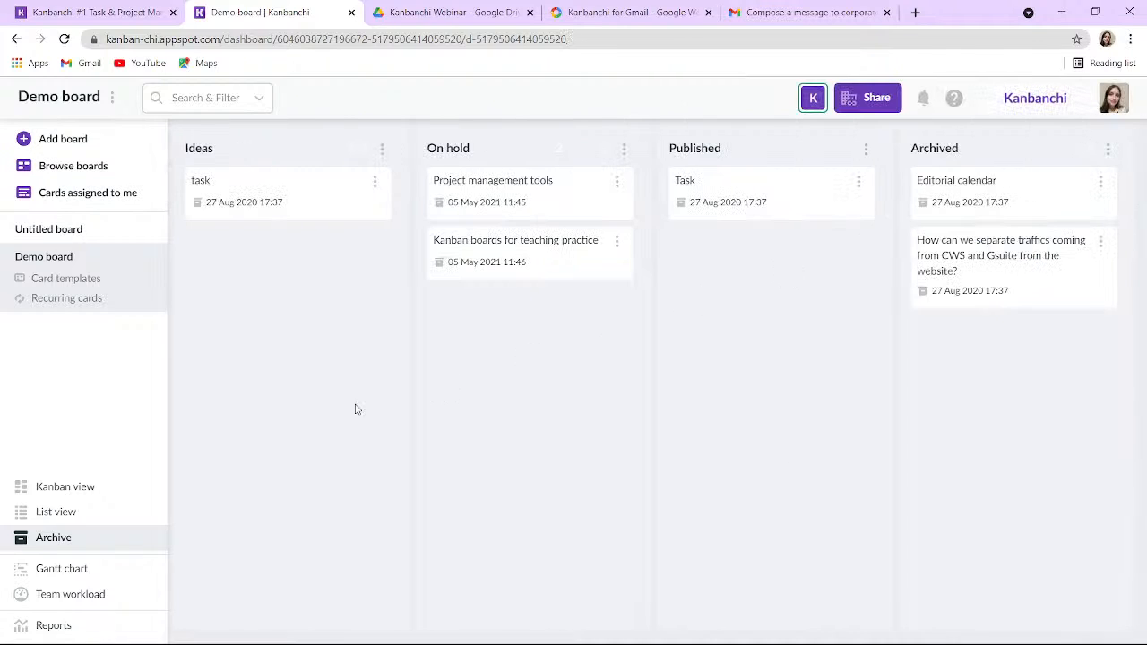
Look over the Demo board's available reports and their Insights, and return to the Kanban view.
{"action": "left_click", "coordinate": [98, 633]}
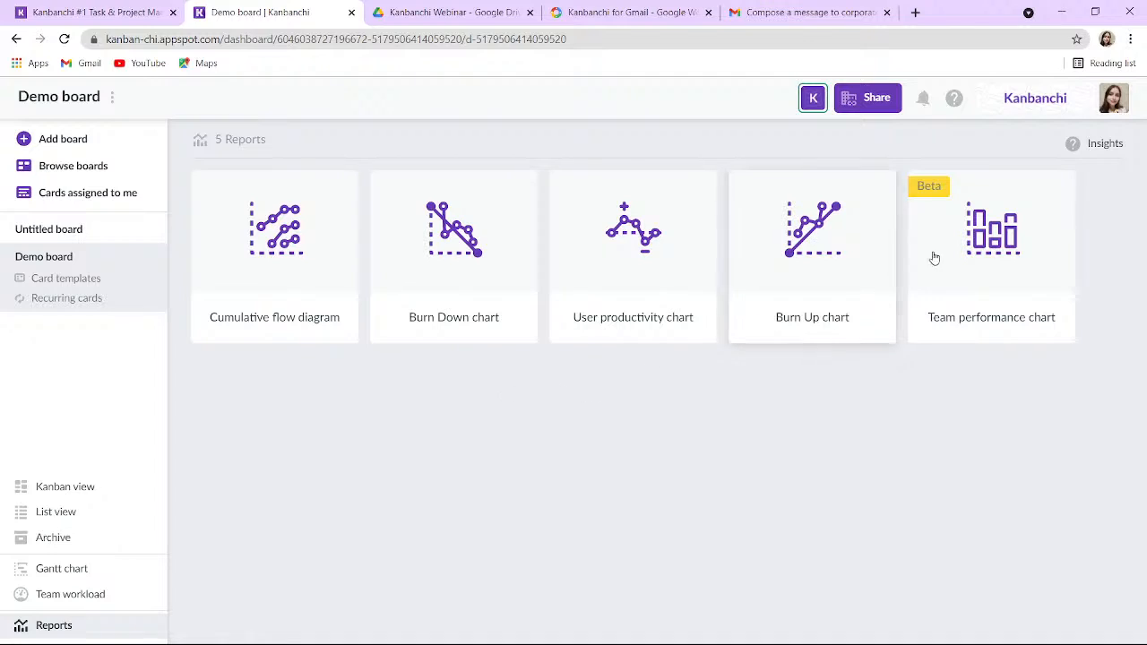
{"action": "left_click", "coordinate": [1073, 145]}
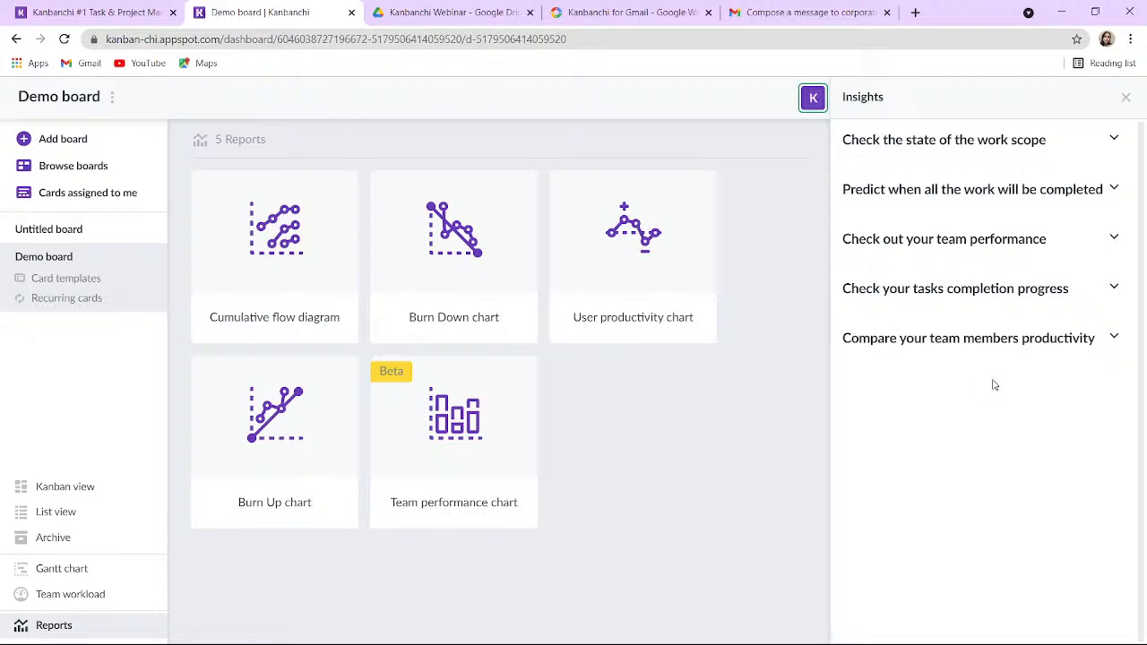
{"action": "left_click", "coordinate": [94, 495]}
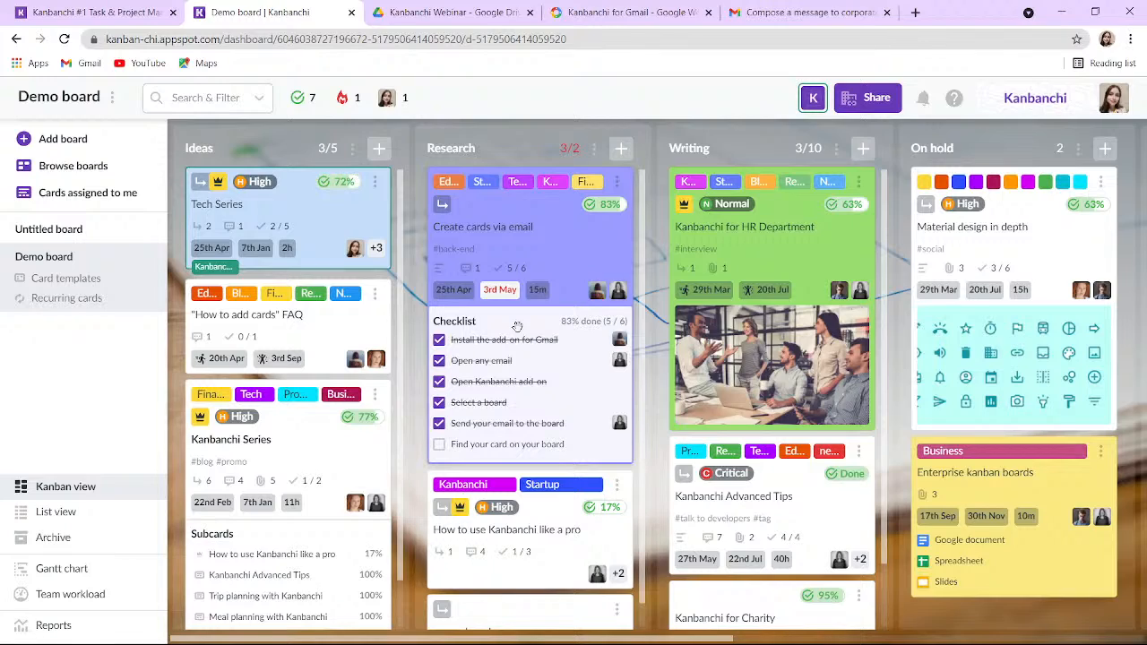
Show the cards assigned to me with the filter options expanded, and hide the card "knb-122: Call with a team".
{"action": "left_click", "coordinate": [49, 197]}
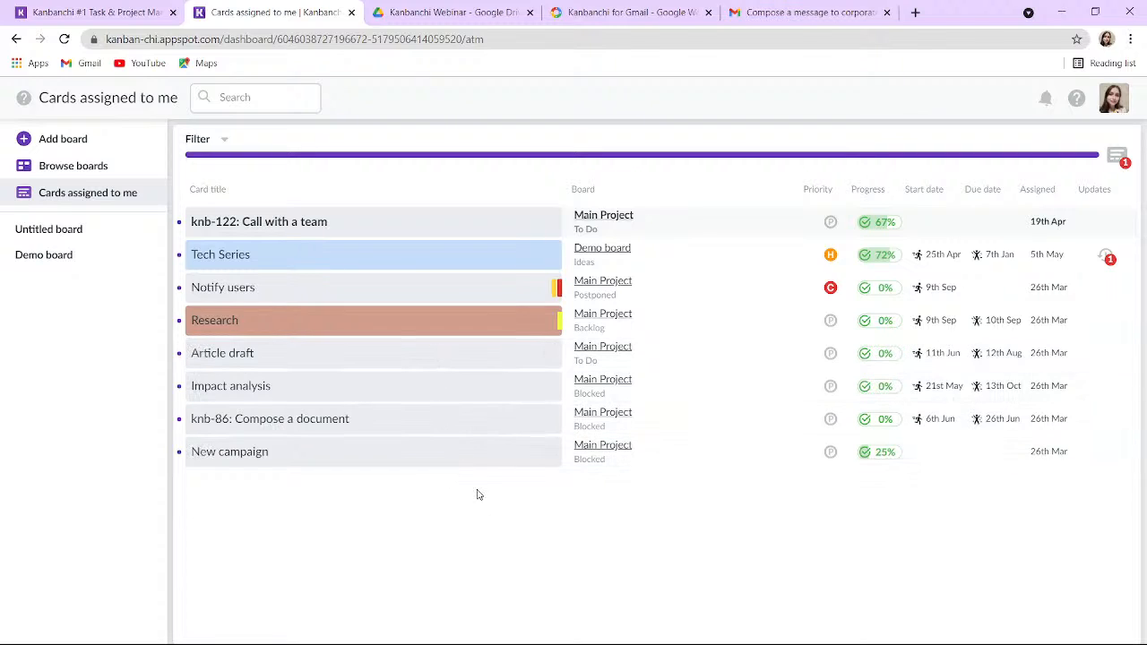
{"action": "left_click", "coordinate": [224, 141]}
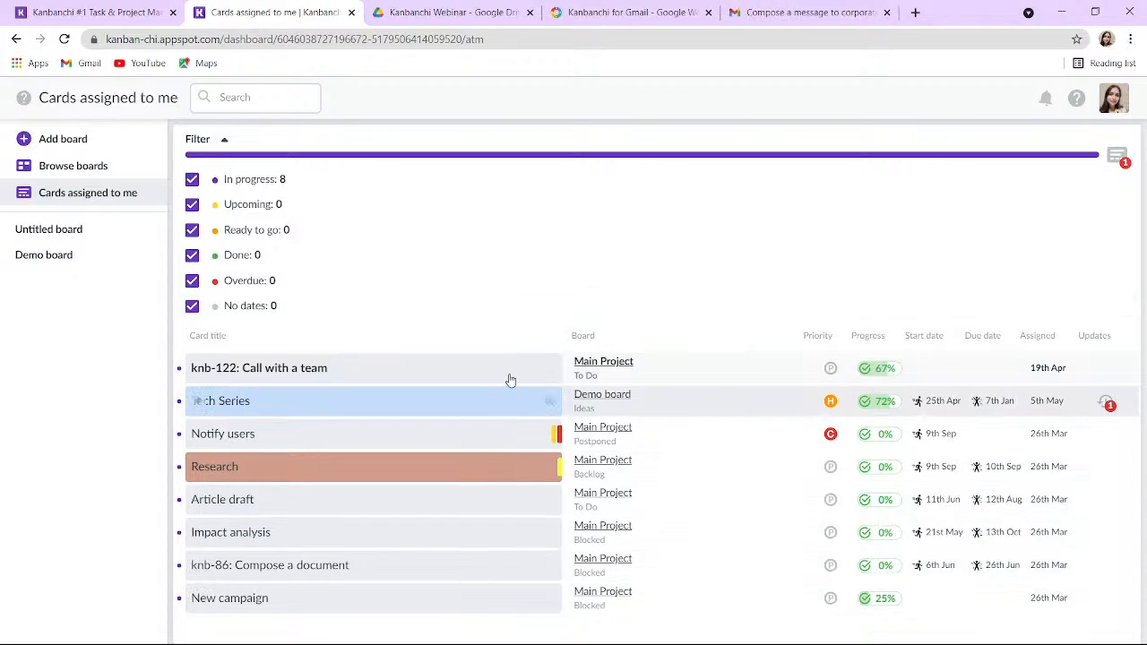
{"action": "left_click", "coordinate": [550, 369]}
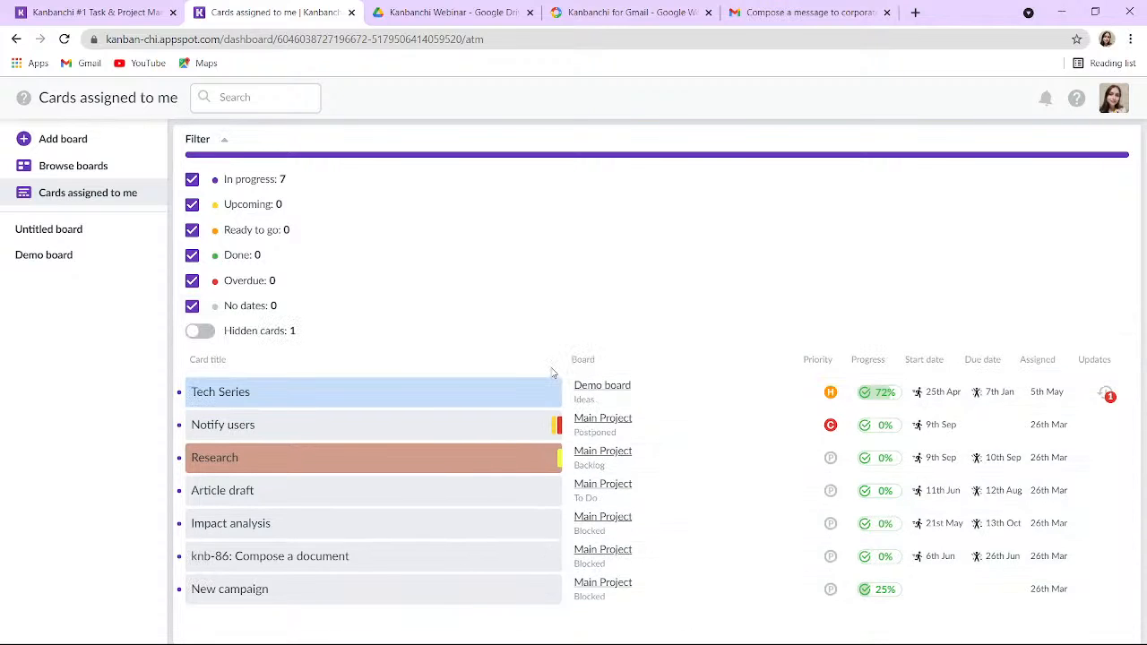
Show the hidden cards in the assigned cards list and review the update in the "Tech Series" card's activity.
{"action": "left_click", "coordinate": [200, 332]}
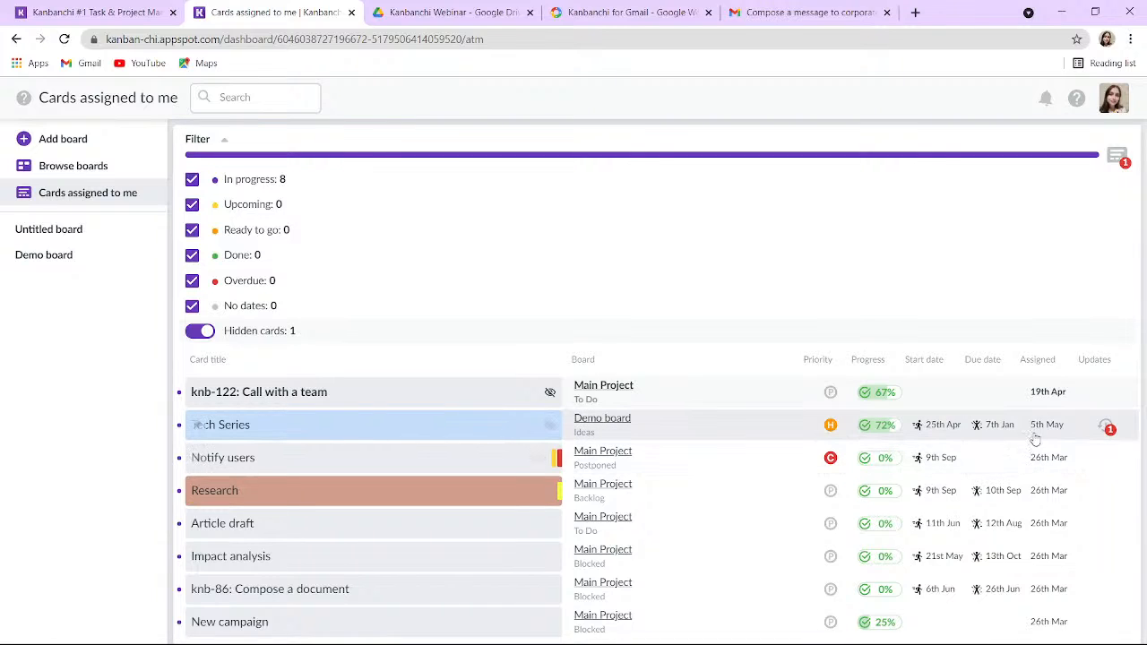
{"action": "left_click", "coordinate": [1107, 428]}
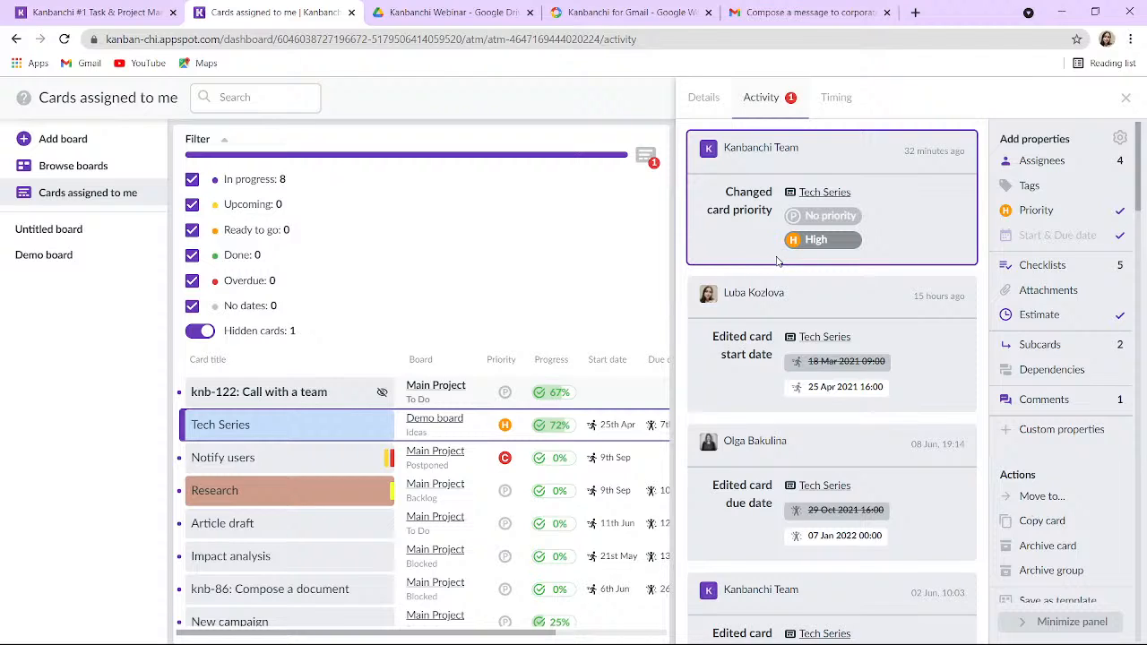
{"action": "left_click", "coordinate": [1125, 97]}
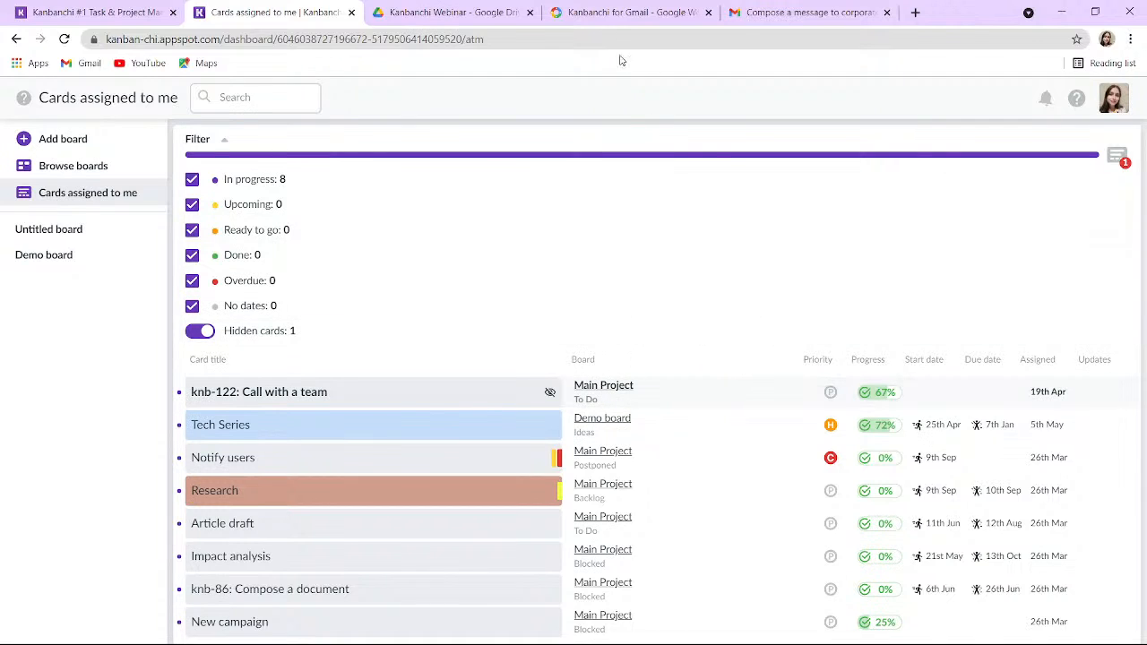
View the Kanbanchi for Gmail Marketplace page, and in Gmail create a card from the open email in the Demo board's Ideas list.
{"action": "left_click", "coordinate": [591, 15]}
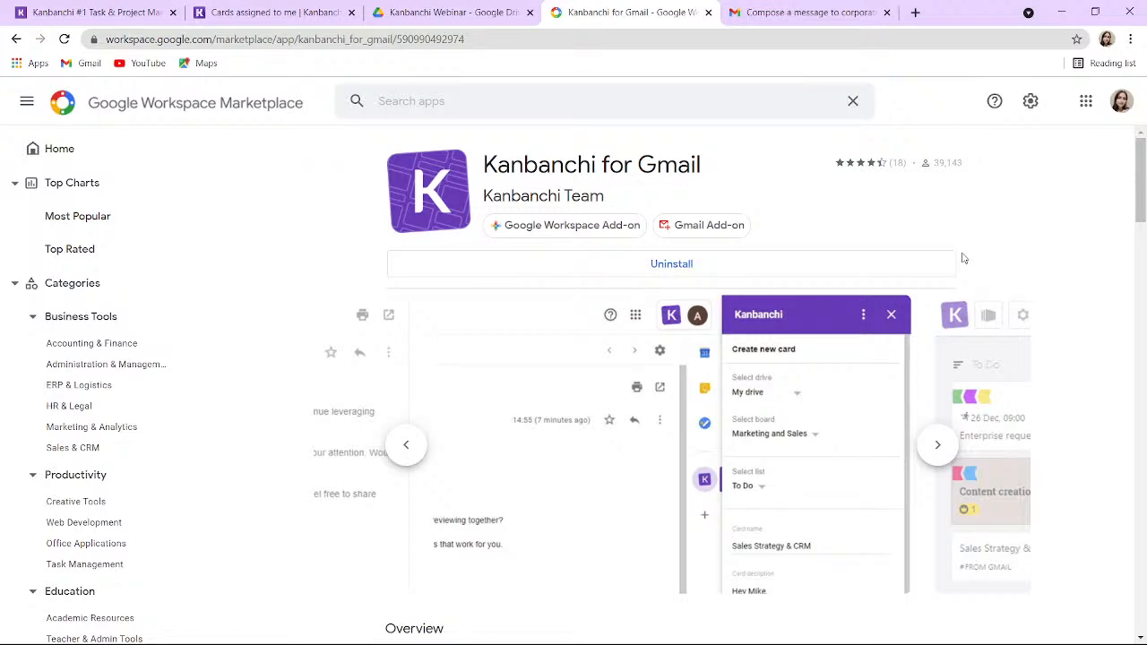
{"action": "left_click", "coordinate": [821, 12]}
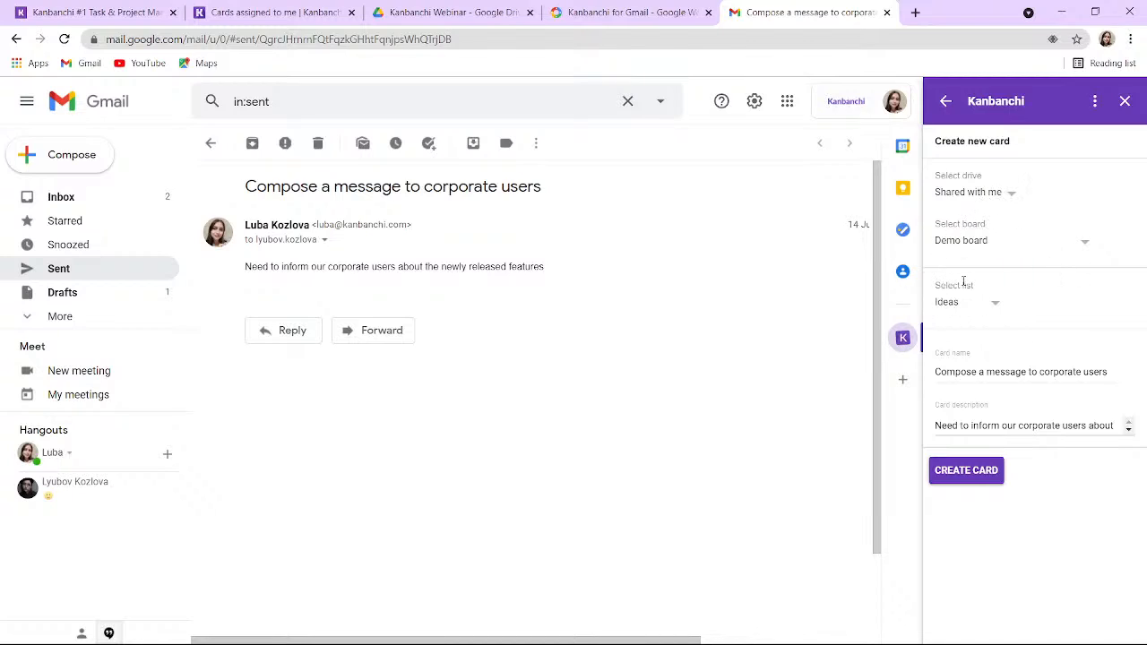
{"action": "triple_click", "coordinate": [962, 373]}
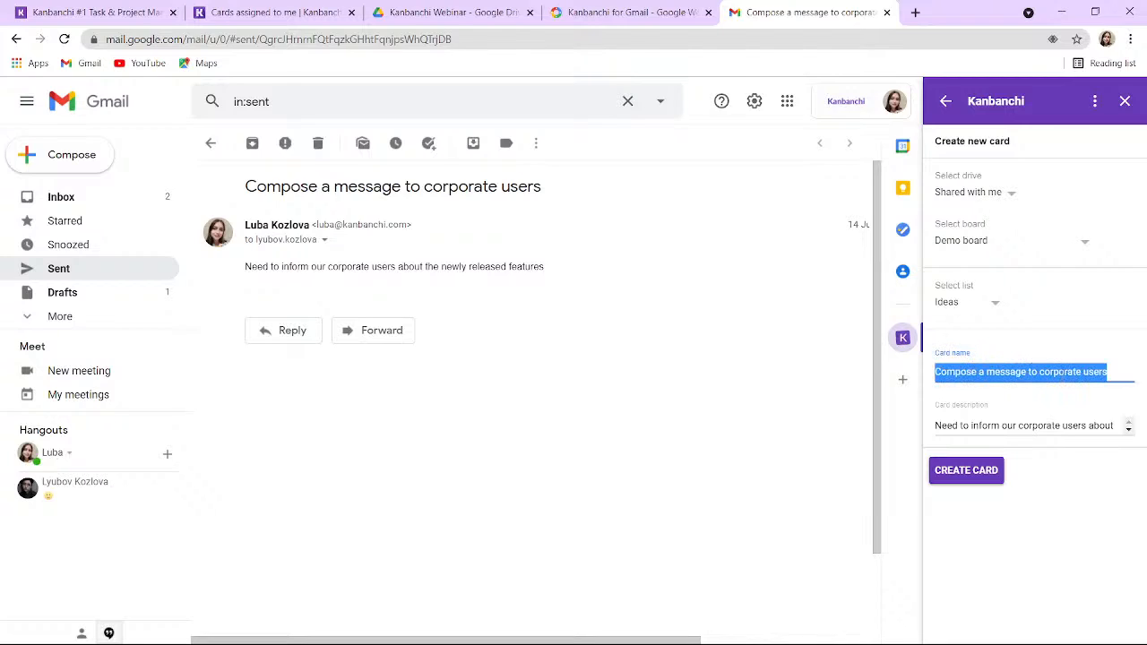
{"action": "left_click", "coordinate": [1062, 374]}
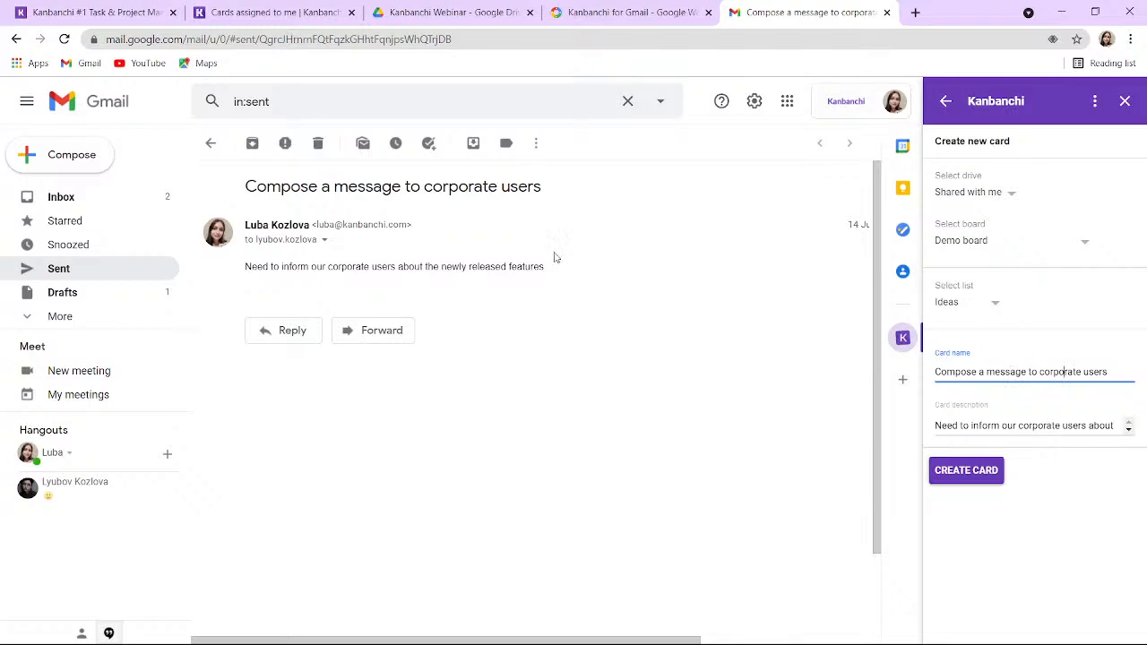
{"action": "left_click_drag", "start_coordinate": [246, 186], "coordinate": [541, 187]}
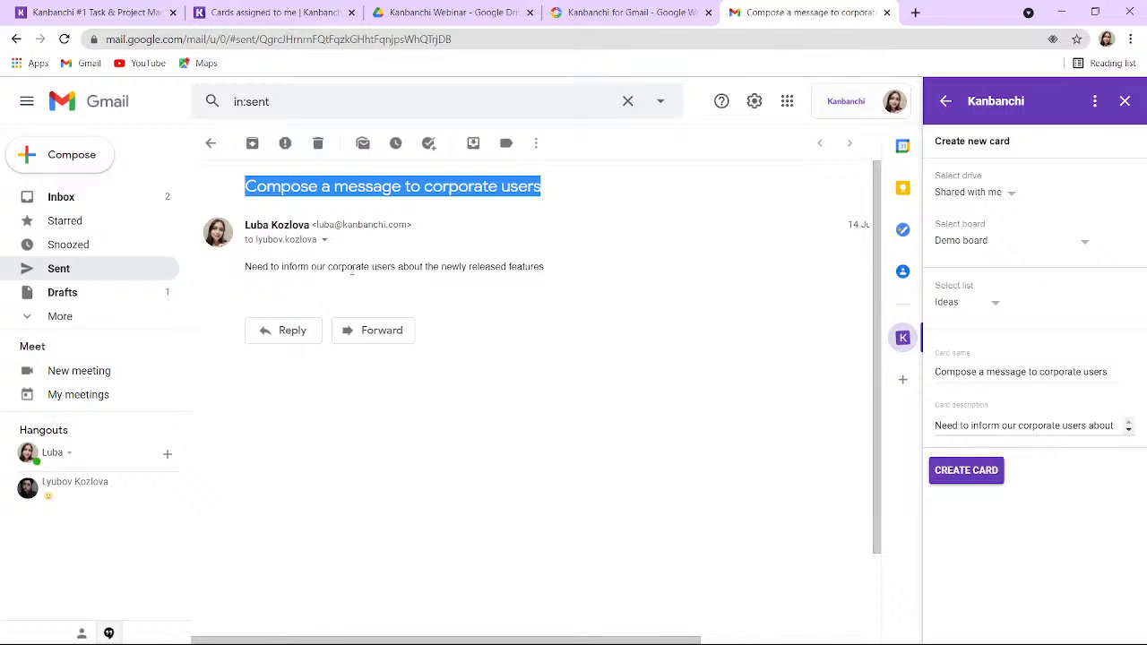
{"action": "left_click", "coordinate": [959, 473]}
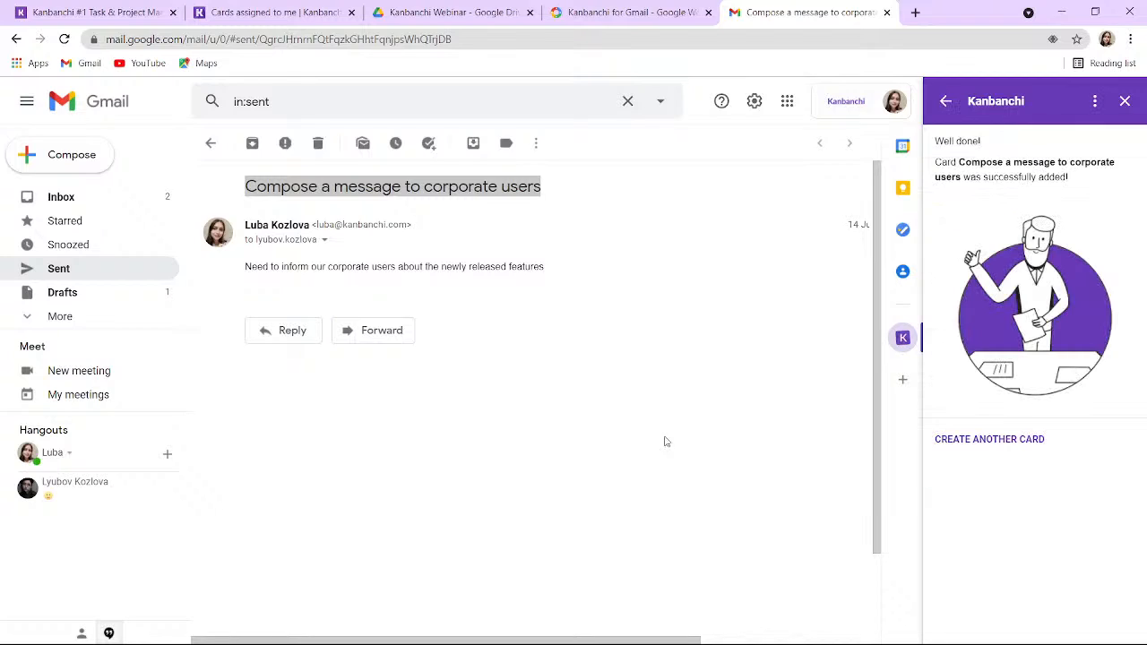
Switch back to Kanbanchi and view the details of the card "Compose a message to corporate users" in the Demo board's Ideas list.
{"action": "left_click", "coordinate": [268, 13]}
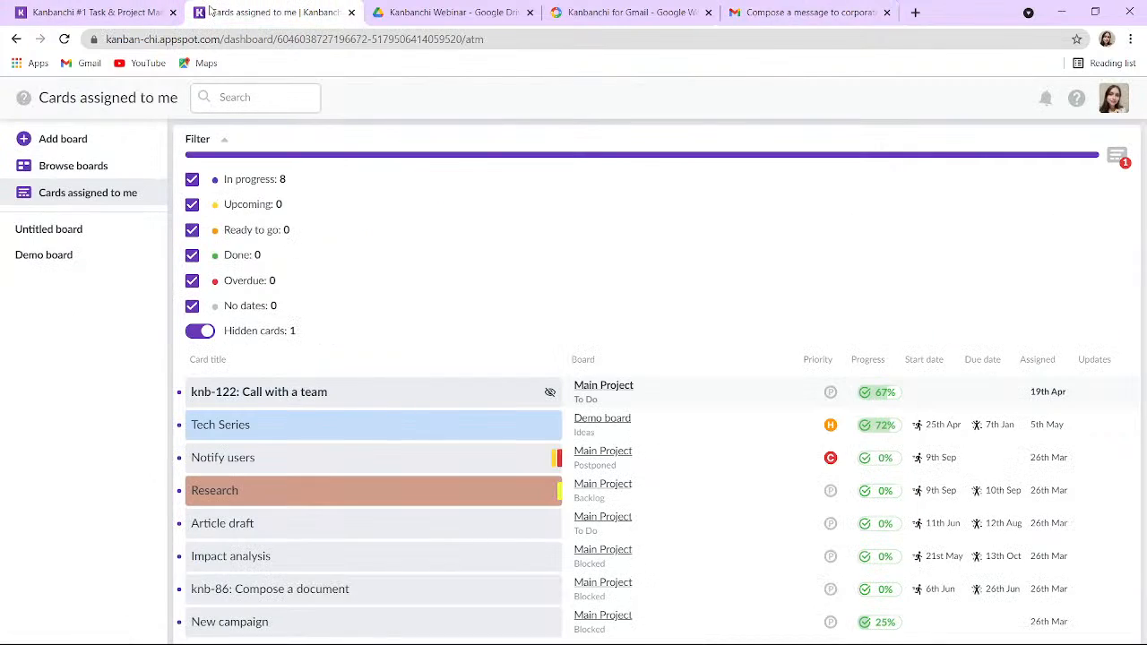
{"action": "left_click", "coordinate": [54, 255]}
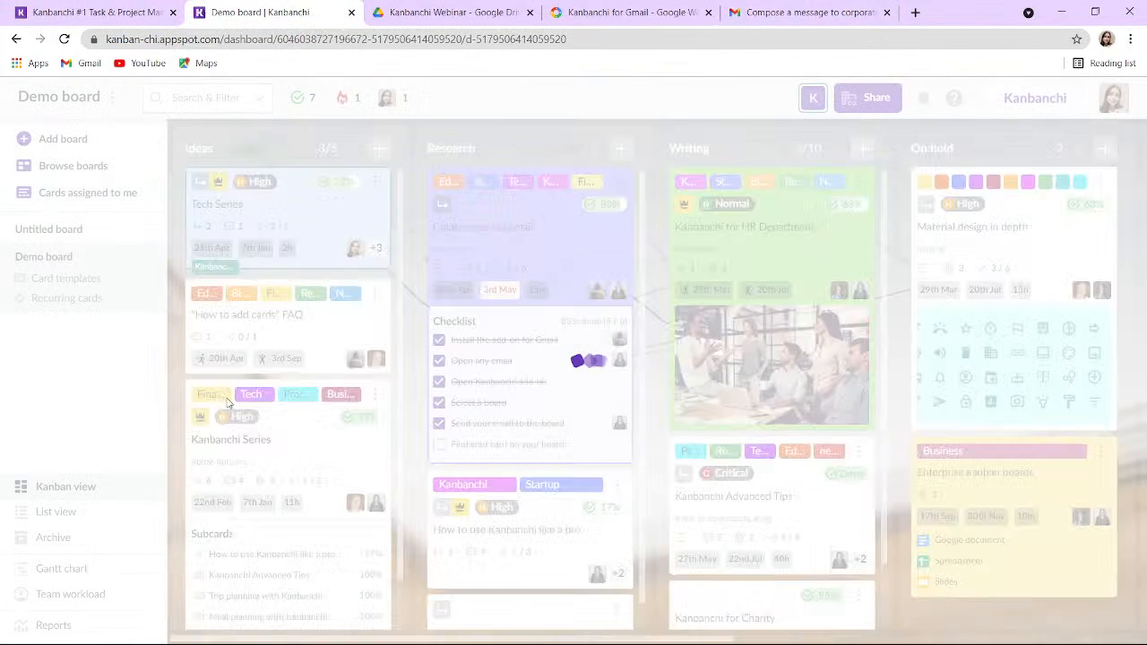
{"action": "scroll", "coordinate": [391, 324], "scroll_direction": "down", "scroll_amount": 1}
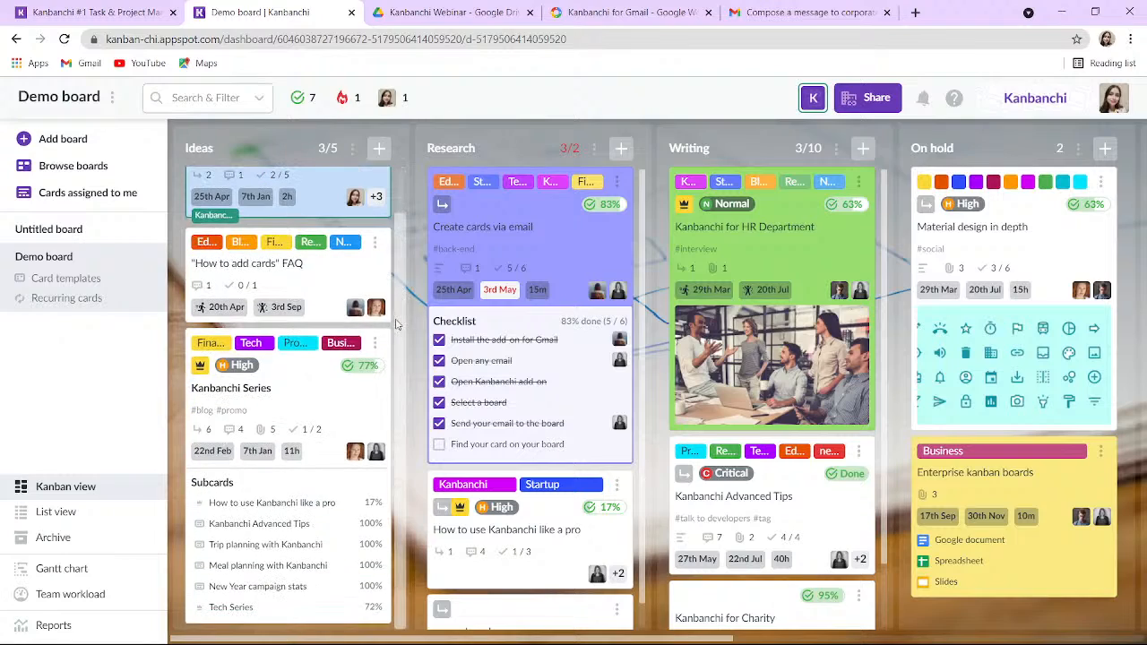
{"action": "scroll", "coordinate": [339, 403], "scroll_direction": "up", "scroll_amount": 1}
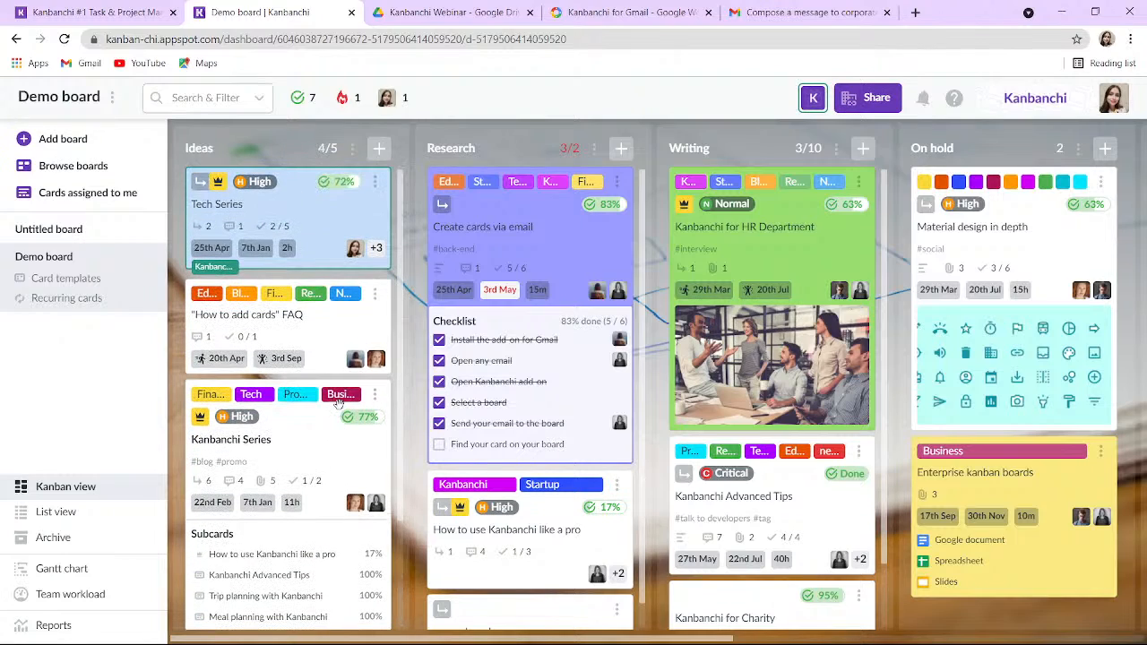
{"action": "scroll", "coordinate": [339, 403], "scroll_direction": "down", "scroll_amount": 3}
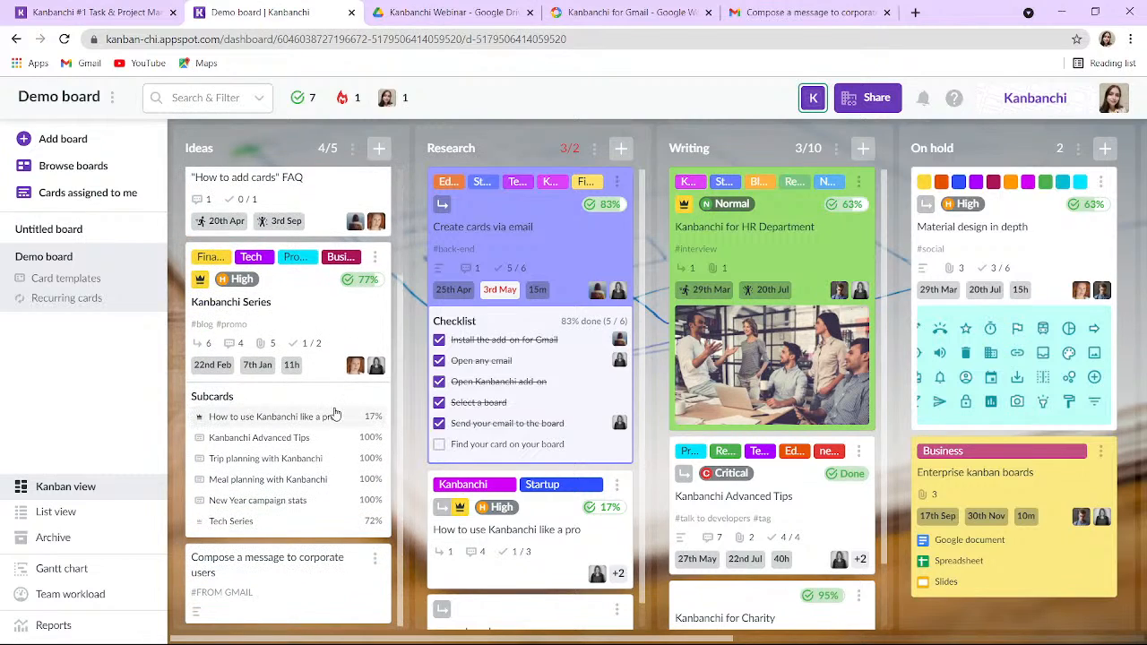
{"action": "left_click", "coordinate": [293, 586]}
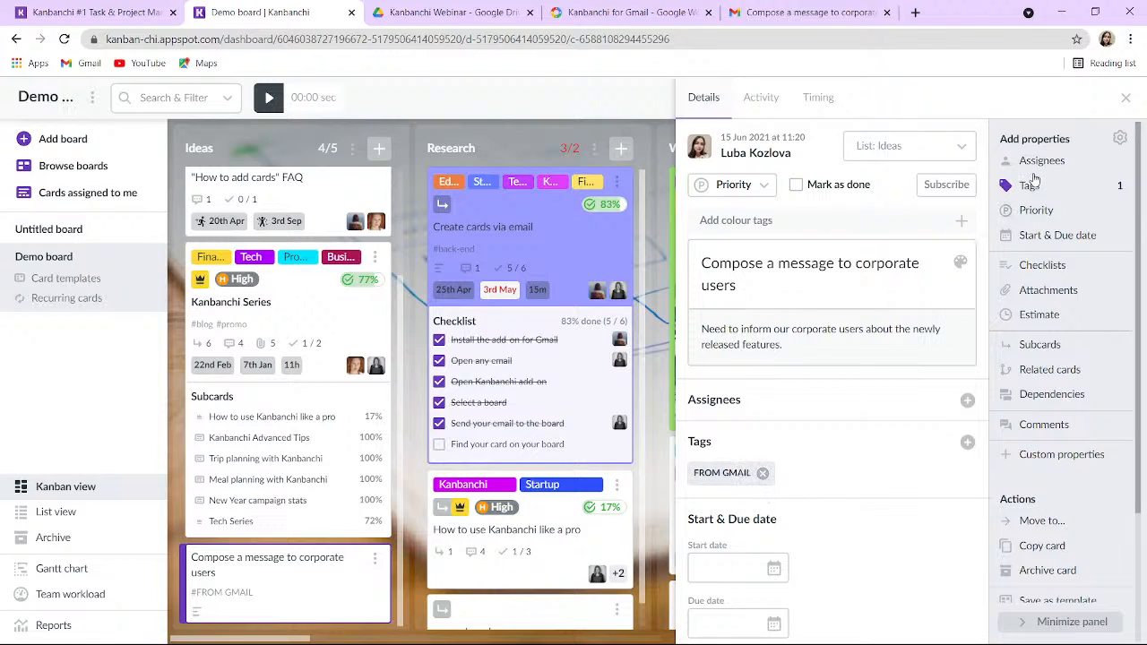
{"action": "left_click", "coordinate": [1125, 97]}
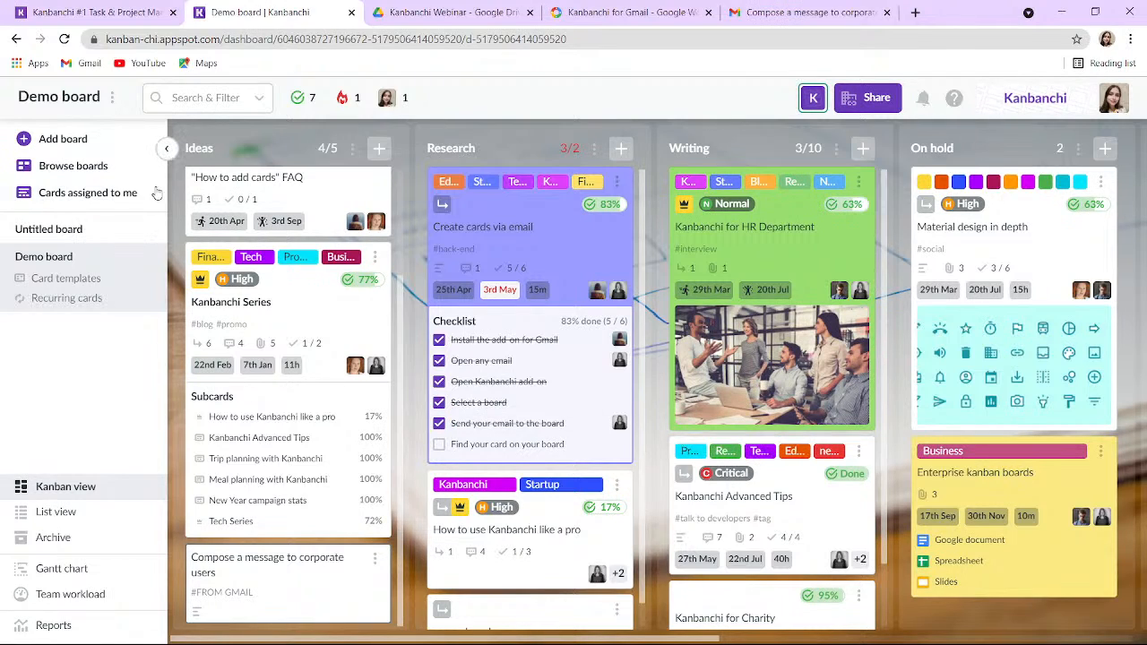
Collapse the sidebar and look over the Demo board's settings and available actions.
{"action": "left_click", "coordinate": [167, 148]}
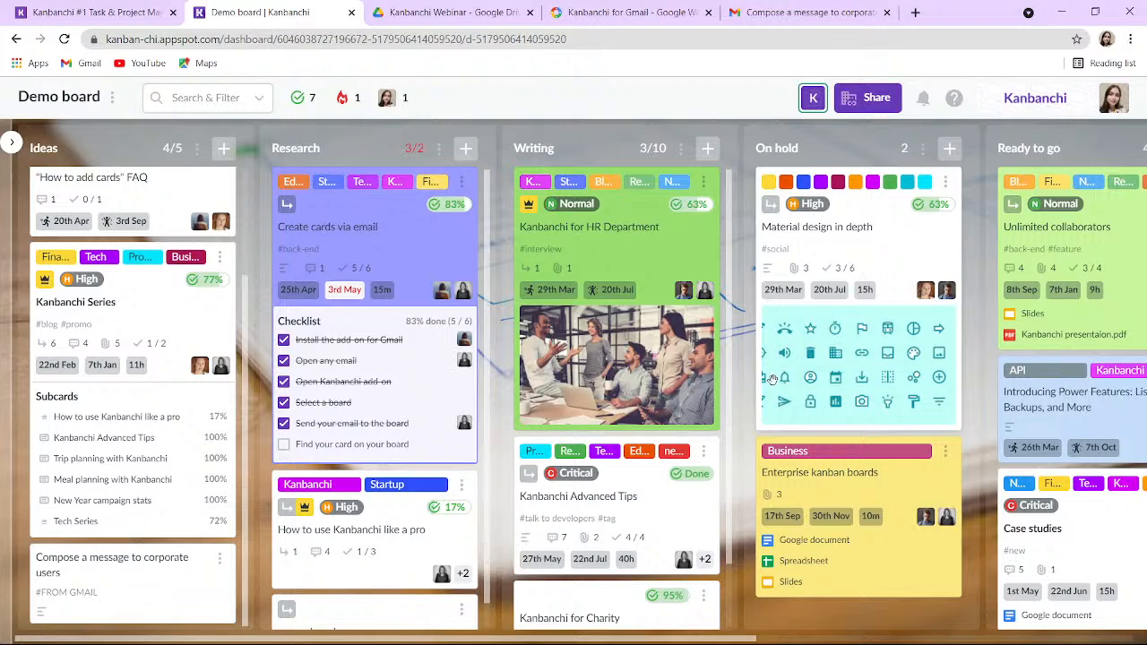
{"action": "left_click", "coordinate": [56, 97]}
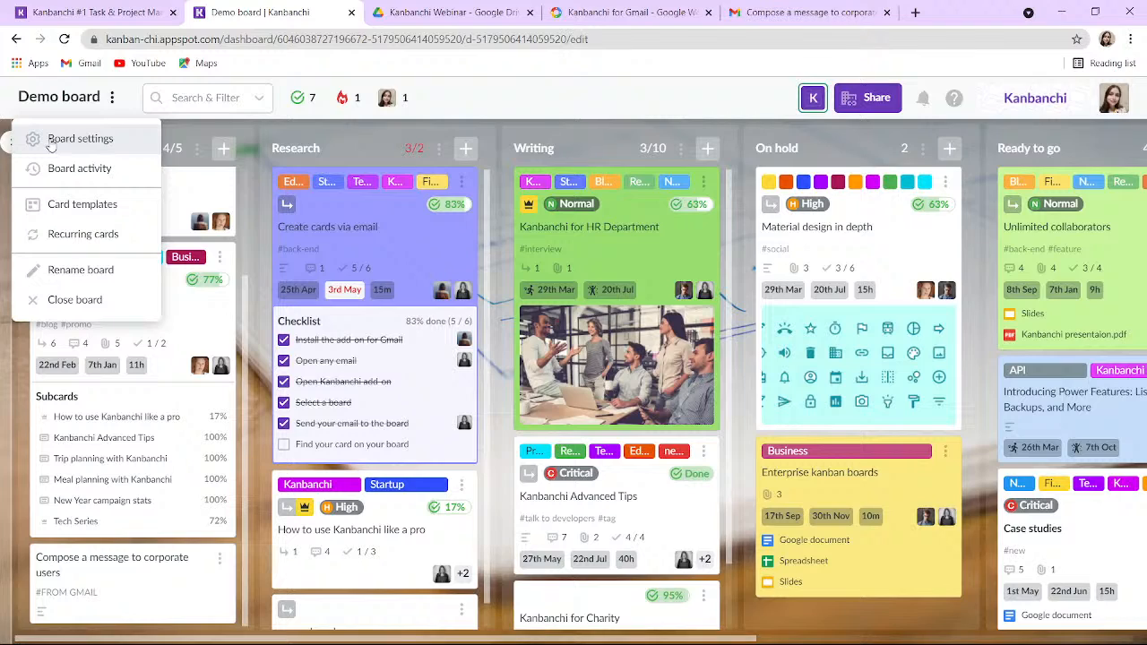
{"action": "left_click", "coordinate": [50, 139]}
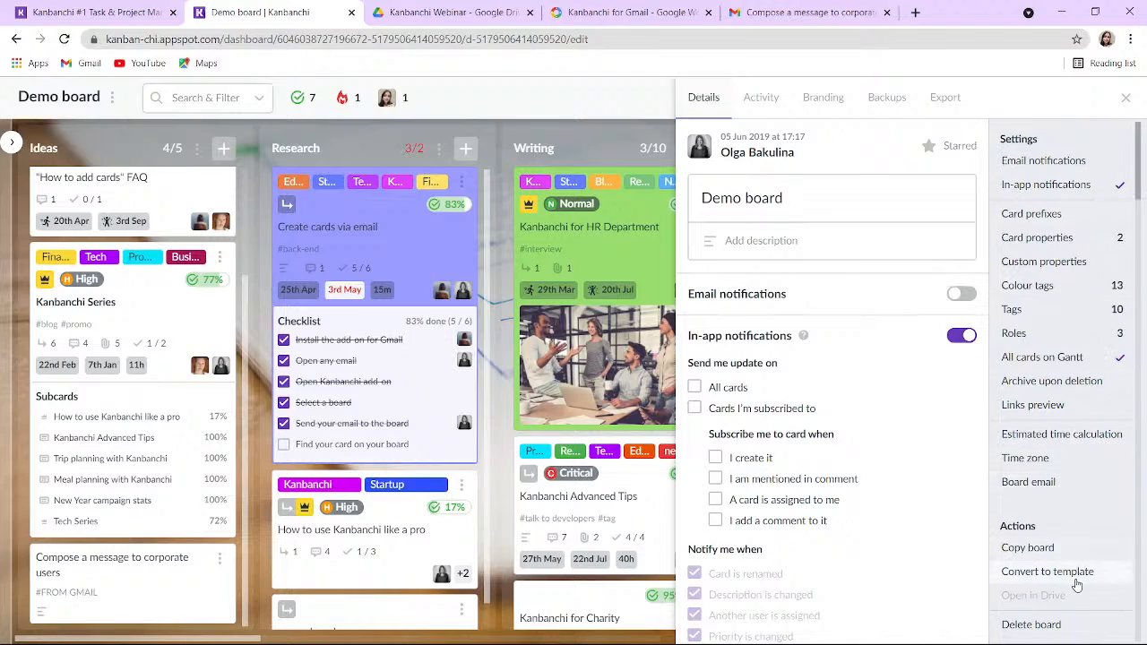
{"action": "left_click", "coordinate": [1127, 97]}
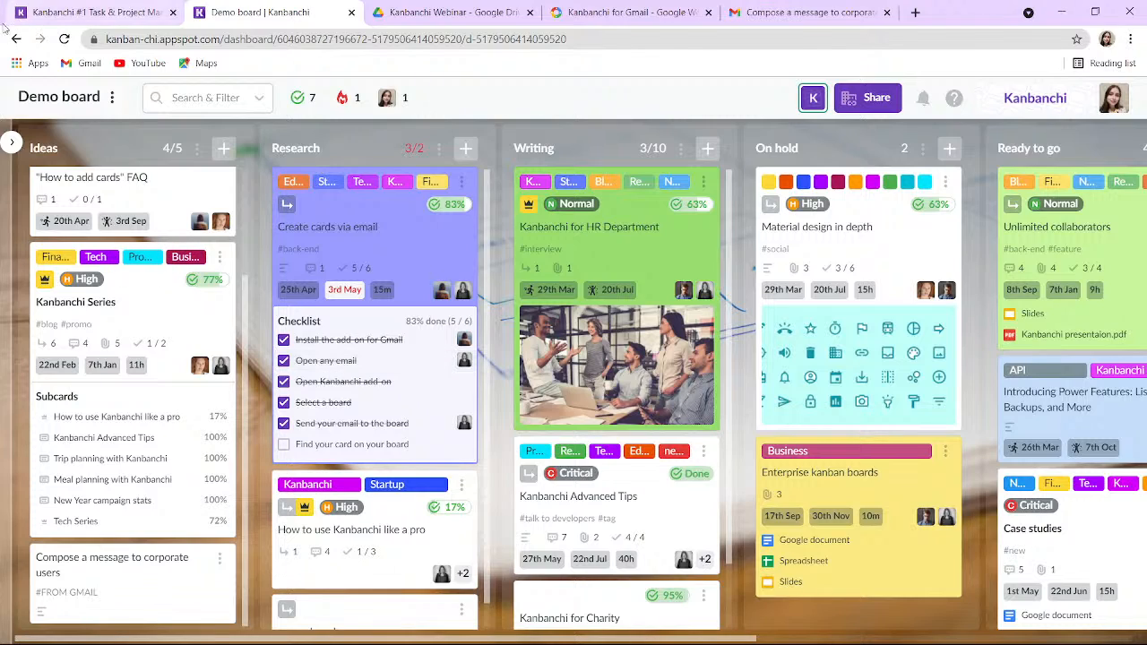
Look through the custom and default board templates and return to the Demo board.
{"action": "left_click", "coordinate": [12, 142]}
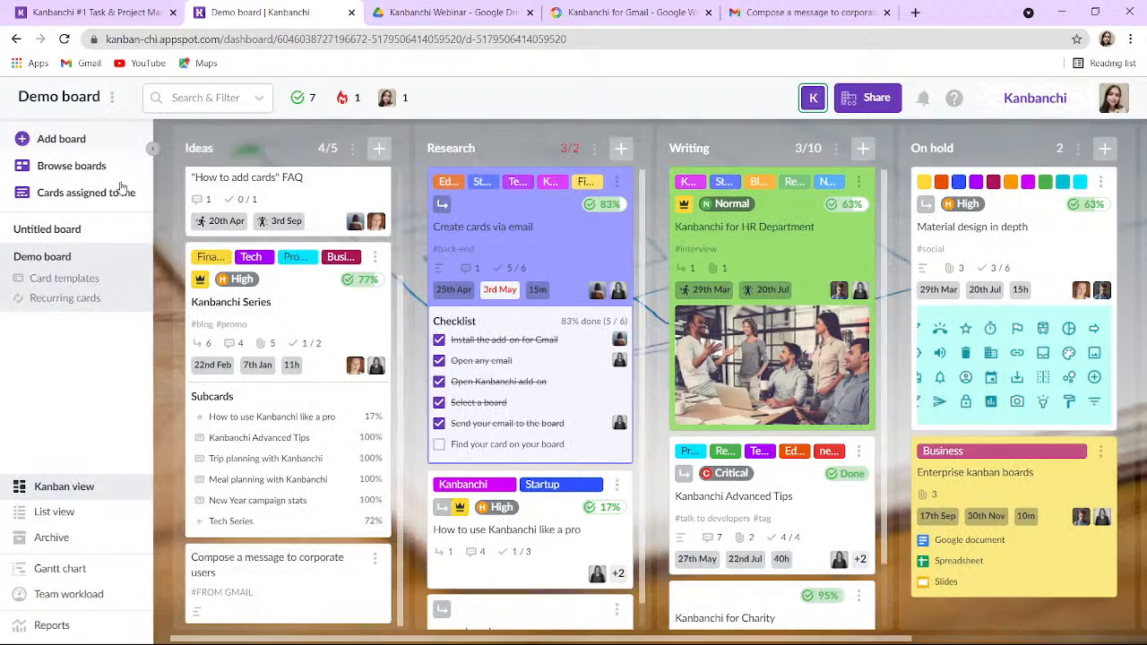
{"action": "left_click", "coordinate": [93, 168]}
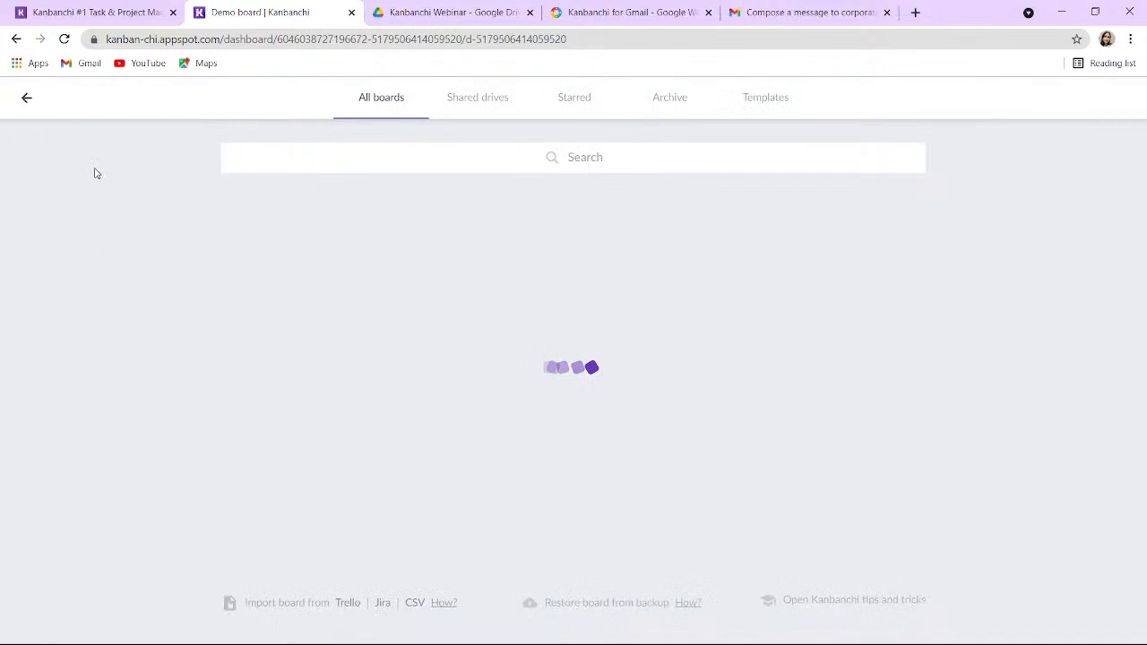
{"action": "left_click", "coordinate": [789, 102]}
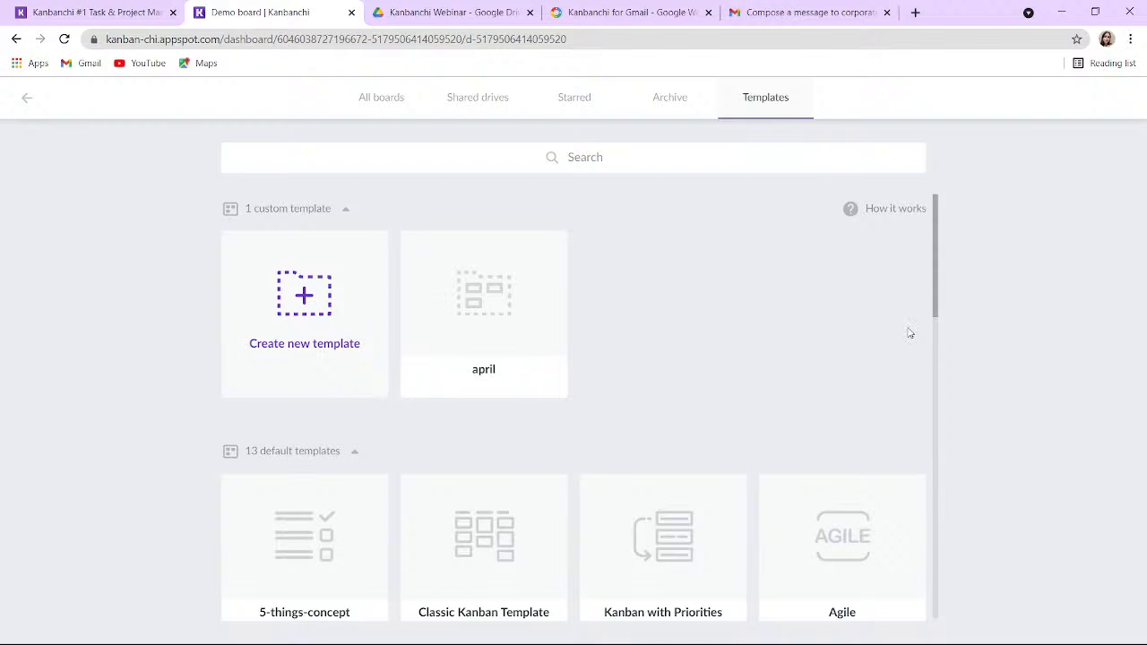
{"action": "scroll", "coordinate": [642, 397], "scroll_direction": "down", "scroll_amount": 2}
{"action": "scroll", "coordinate": [642, 397], "scroll_direction": "down", "scroll_amount": 6}
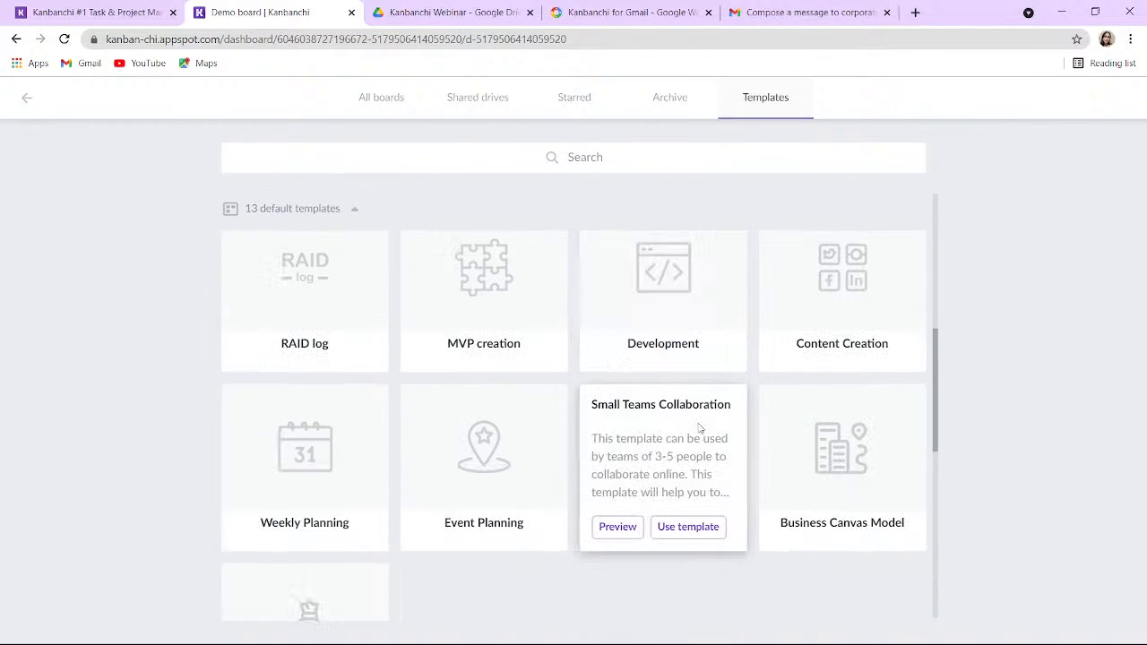
{"action": "scroll", "coordinate": [699, 427], "scroll_direction": "up", "scroll_amount": 4}
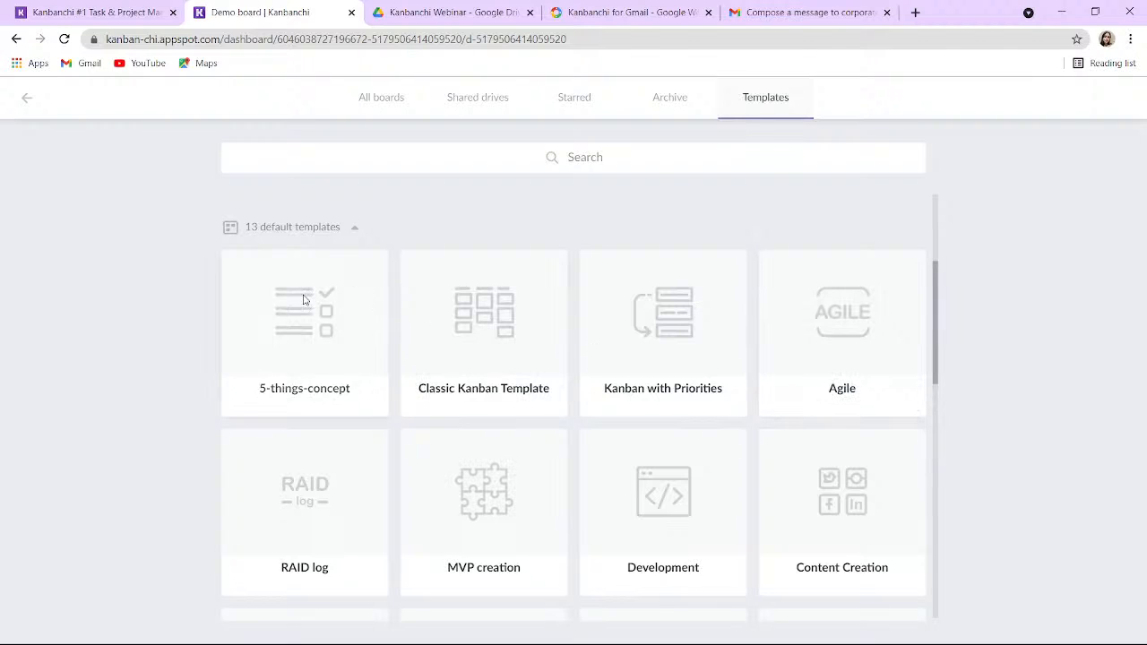
{"action": "left_click", "coordinate": [26, 100]}
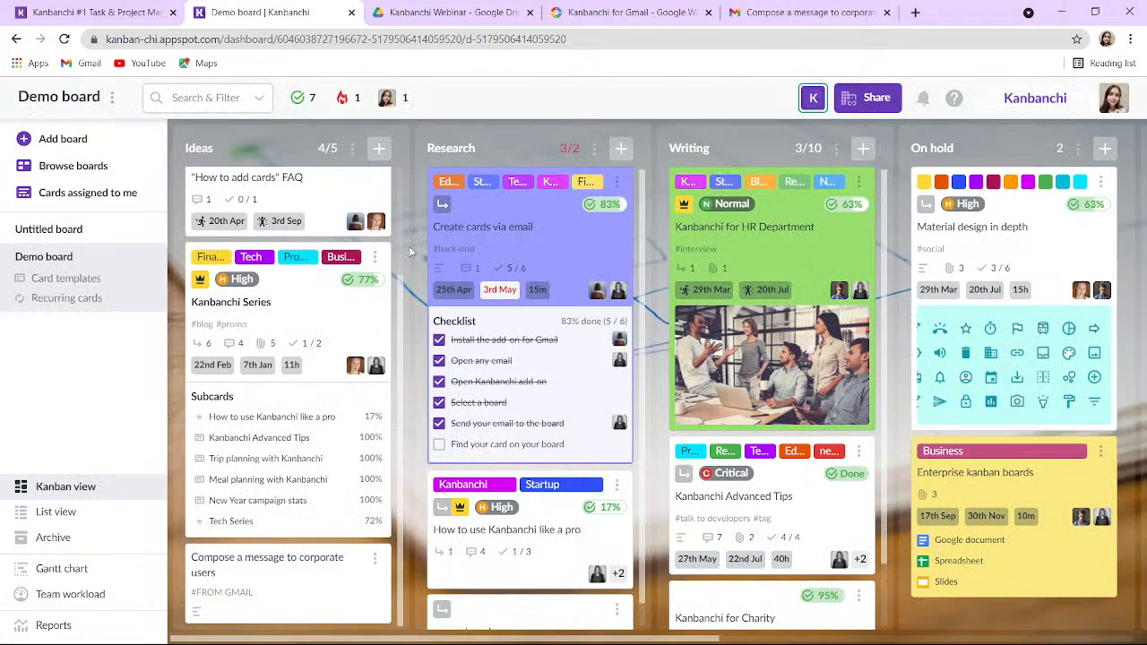
Collapse the sidebar, compare the features of the Starter, Professional and Enterprise pricing plans, and return to the board.
{"action": "left_click", "coordinate": [163, 150]}
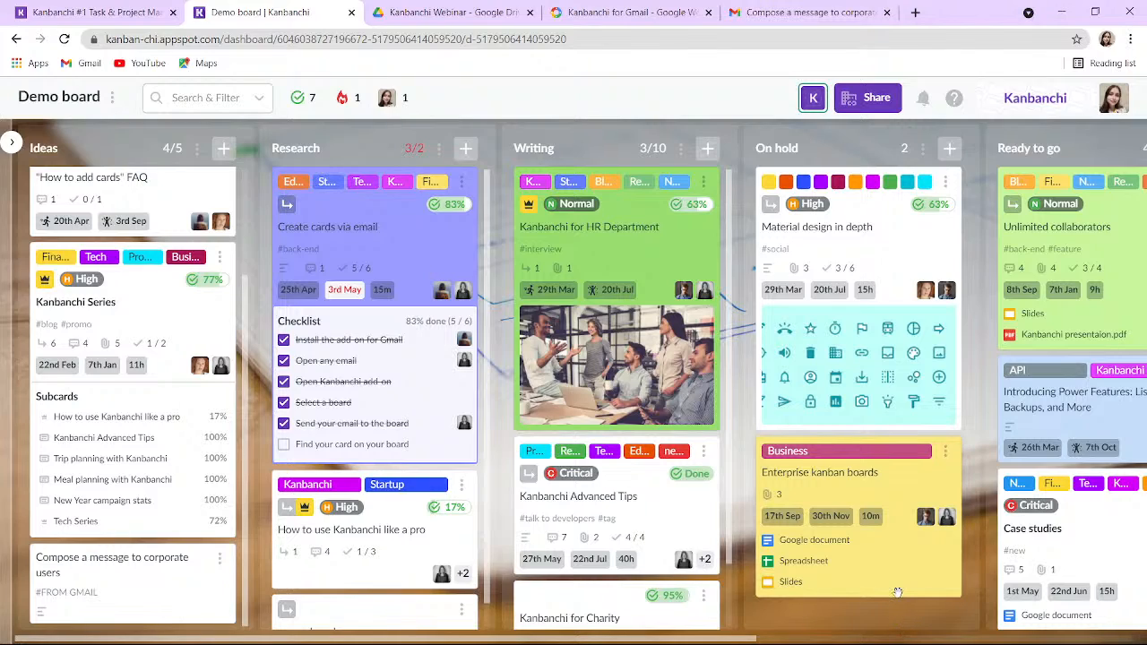
{"action": "left_click", "coordinate": [1111, 100]}
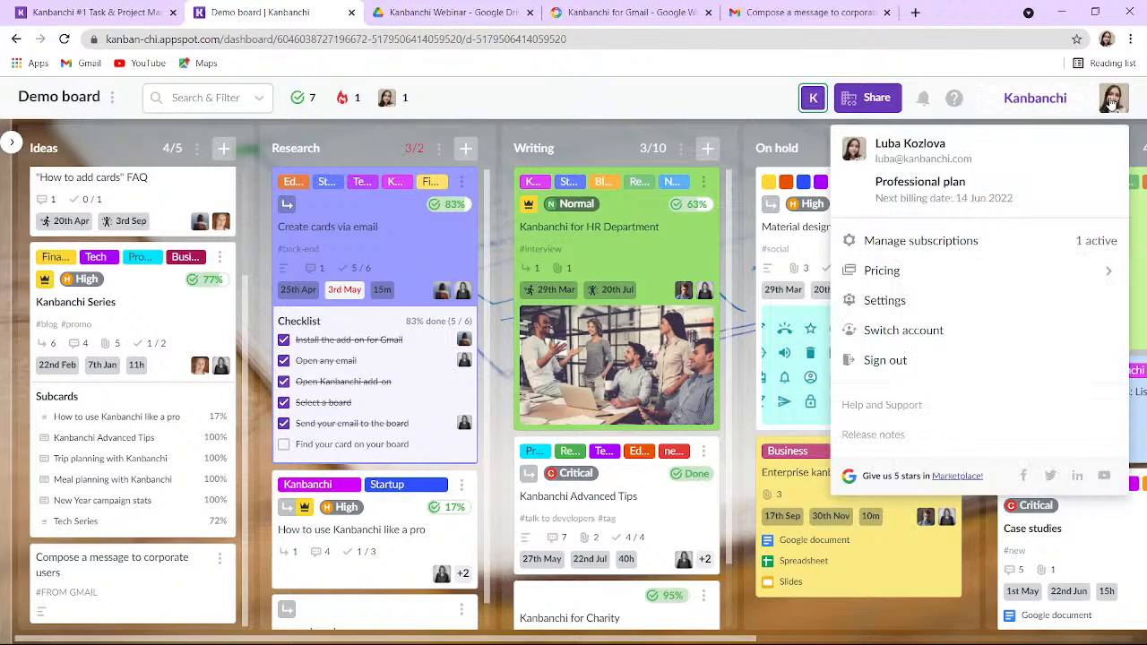
{"action": "left_click", "coordinate": [895, 278]}
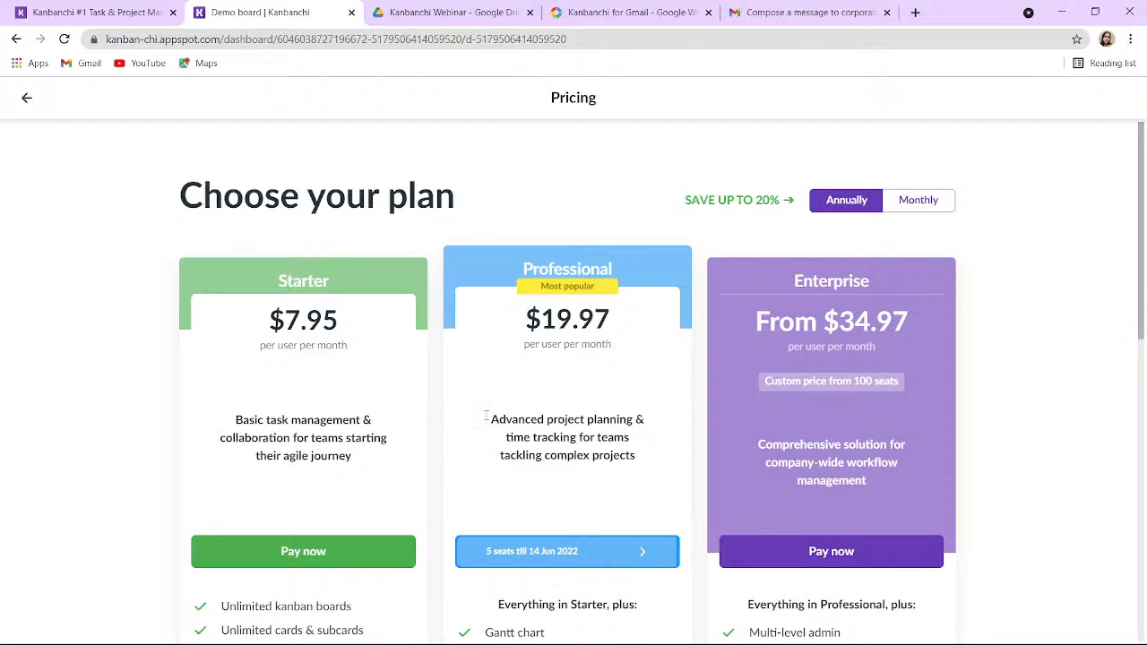
{"action": "scroll", "coordinate": [269, 412], "scroll_direction": "down", "scroll_amount": 3}
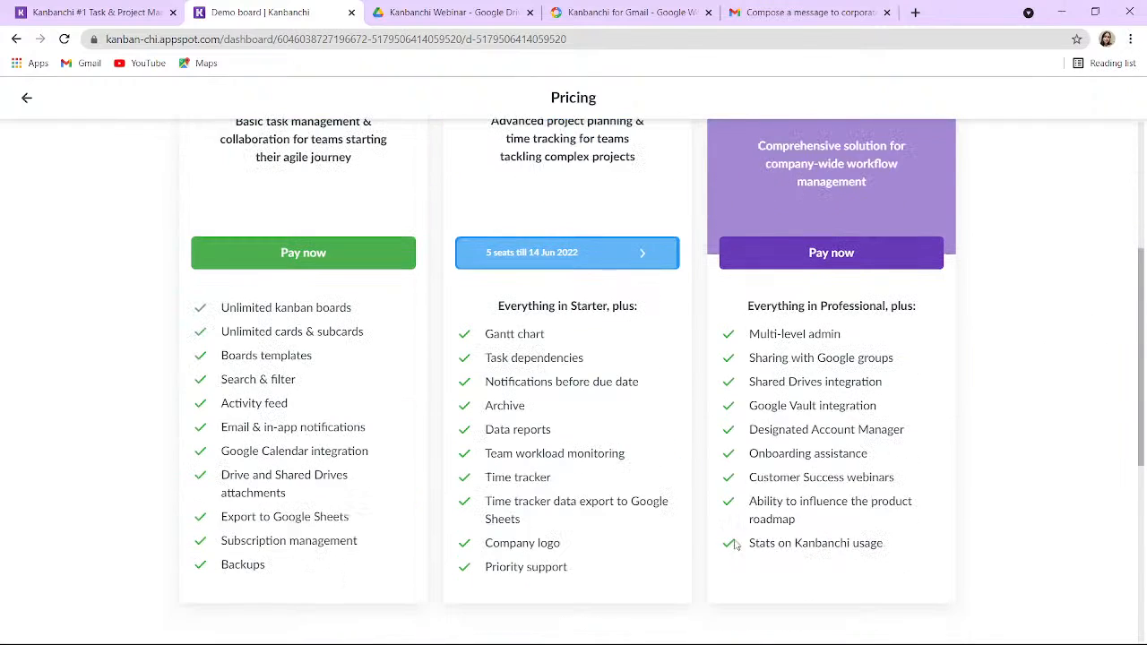
{"action": "scroll", "coordinate": [940, 533], "scroll_direction": "up", "scroll_amount": 3}
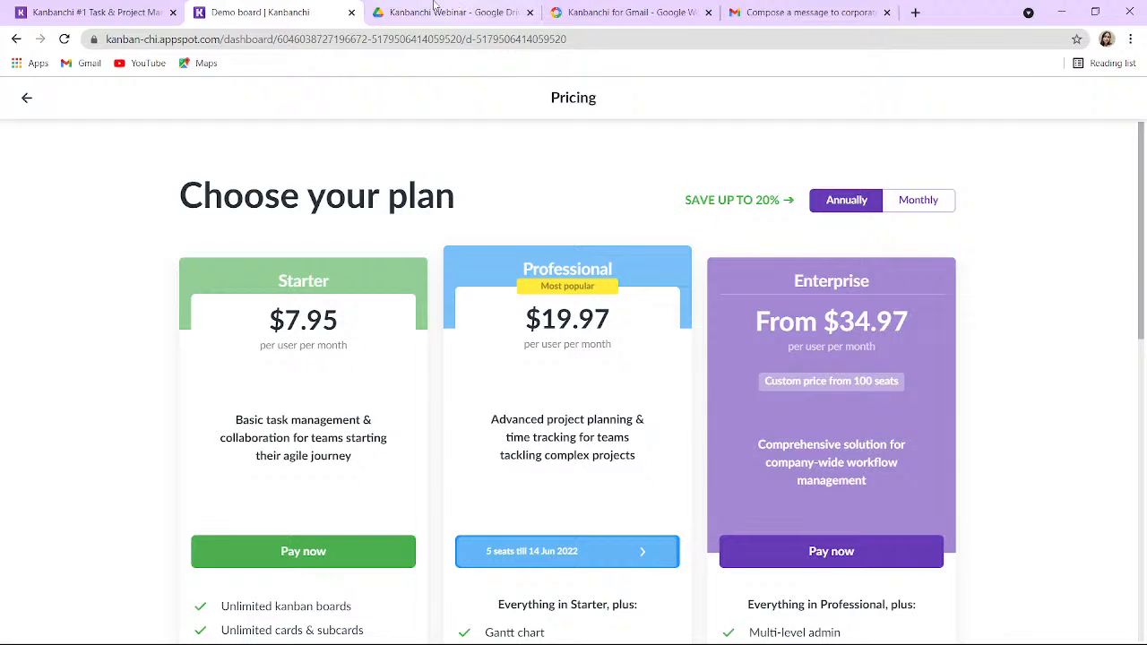
{"action": "left_click", "coordinate": [27, 98]}
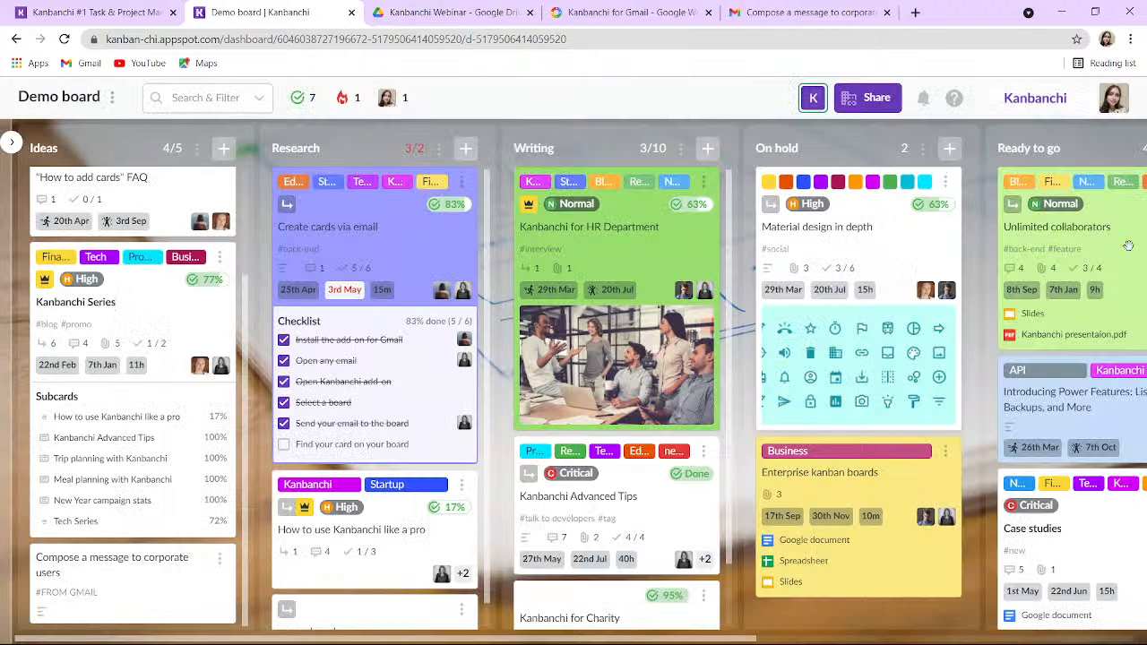
View the subscriptions and their seats in the Admin panel and return to the Demo board.
{"action": "left_click", "coordinate": [1113, 98]}
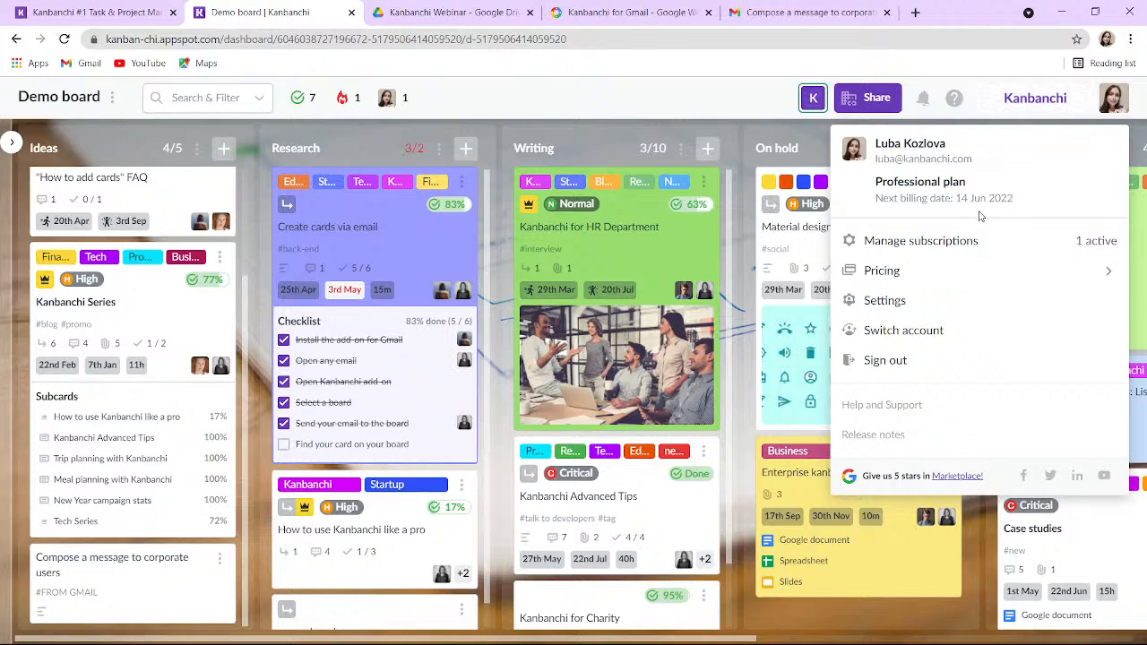
{"action": "left_click", "coordinate": [949, 243]}
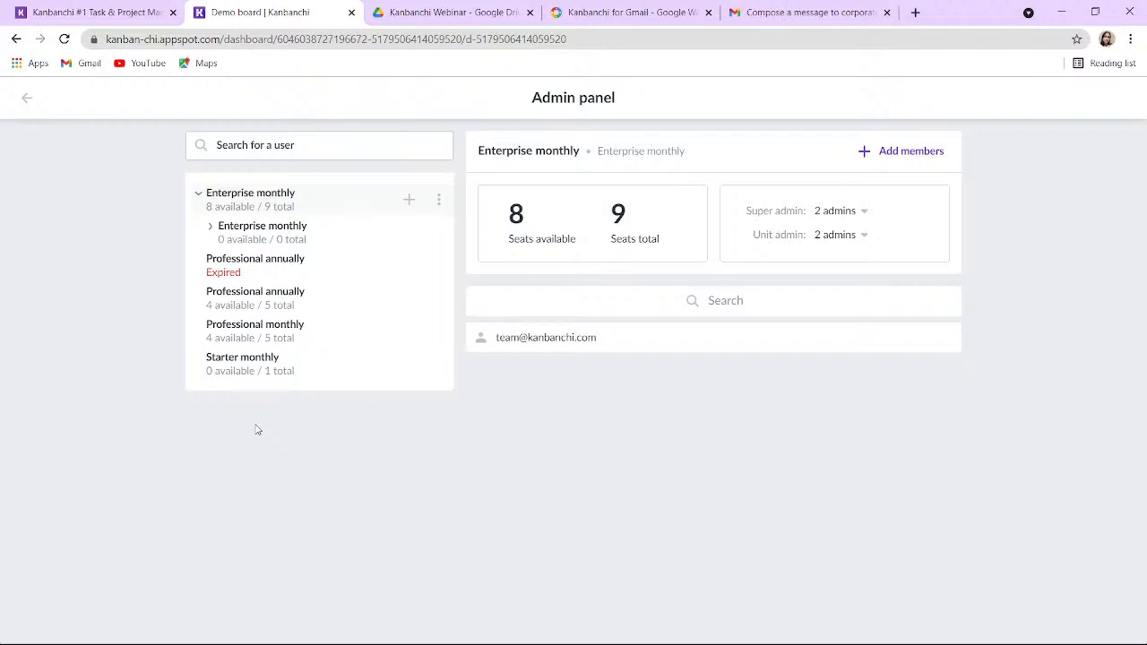
{"action": "left_click", "coordinate": [255, 430]}
{"action": "left_click", "coordinate": [26, 96]}
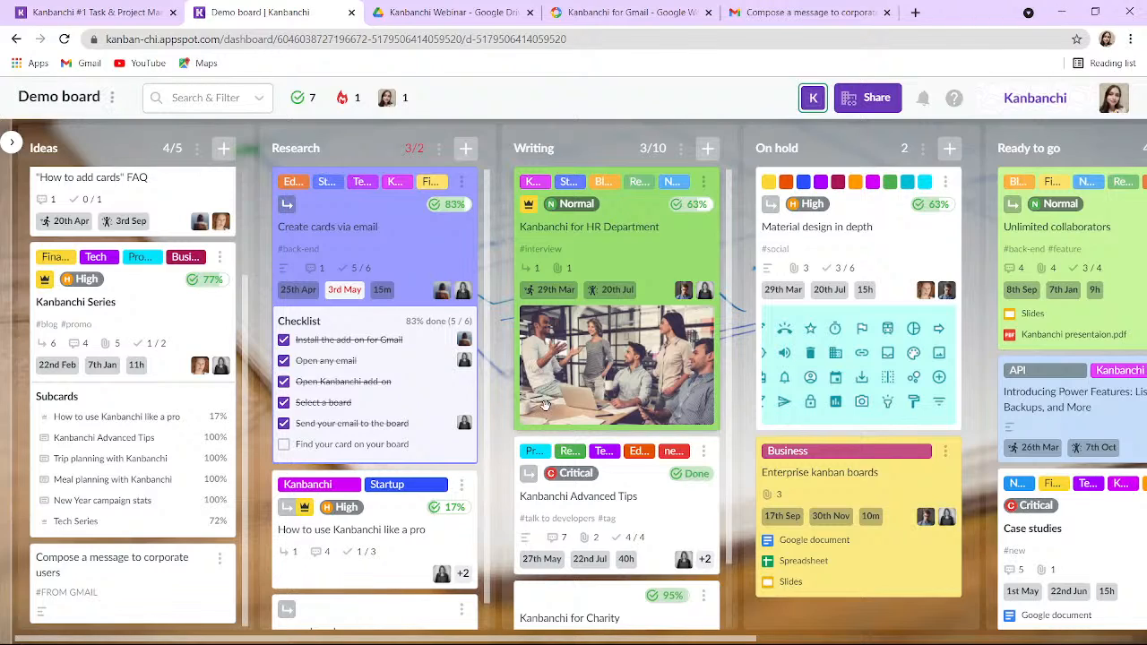
{"action": "scroll", "coordinate": [545, 405], "scroll_direction": "down", "scroll_amount": 1}
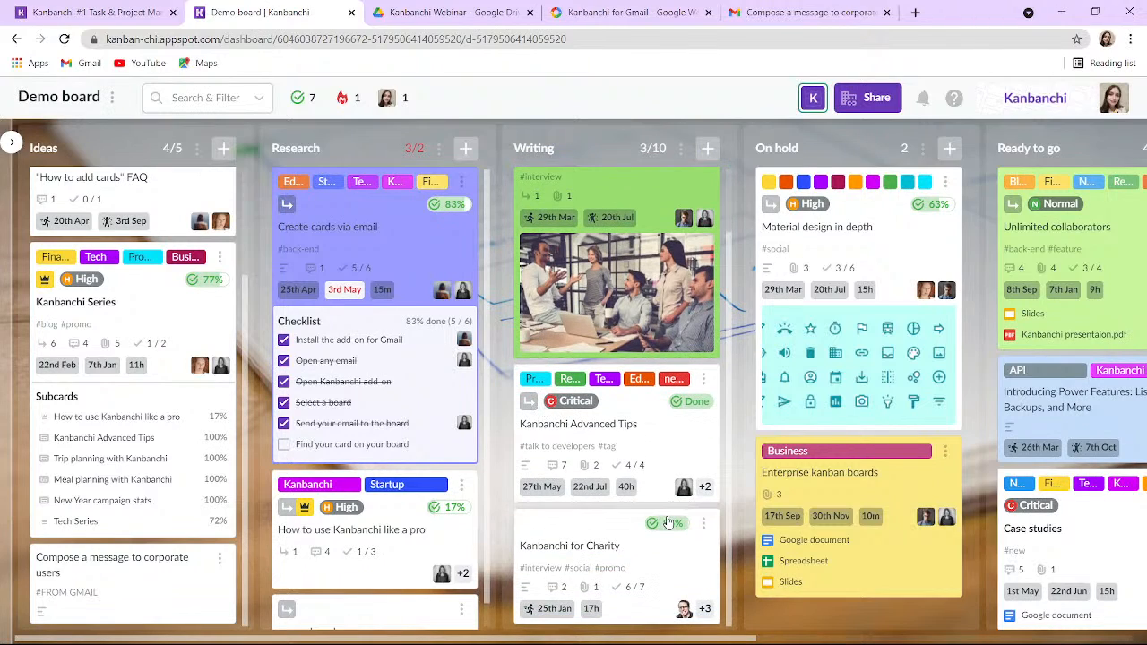
{"action": "scroll", "coordinate": [667, 522], "scroll_direction": "up", "scroll_amount": 1}
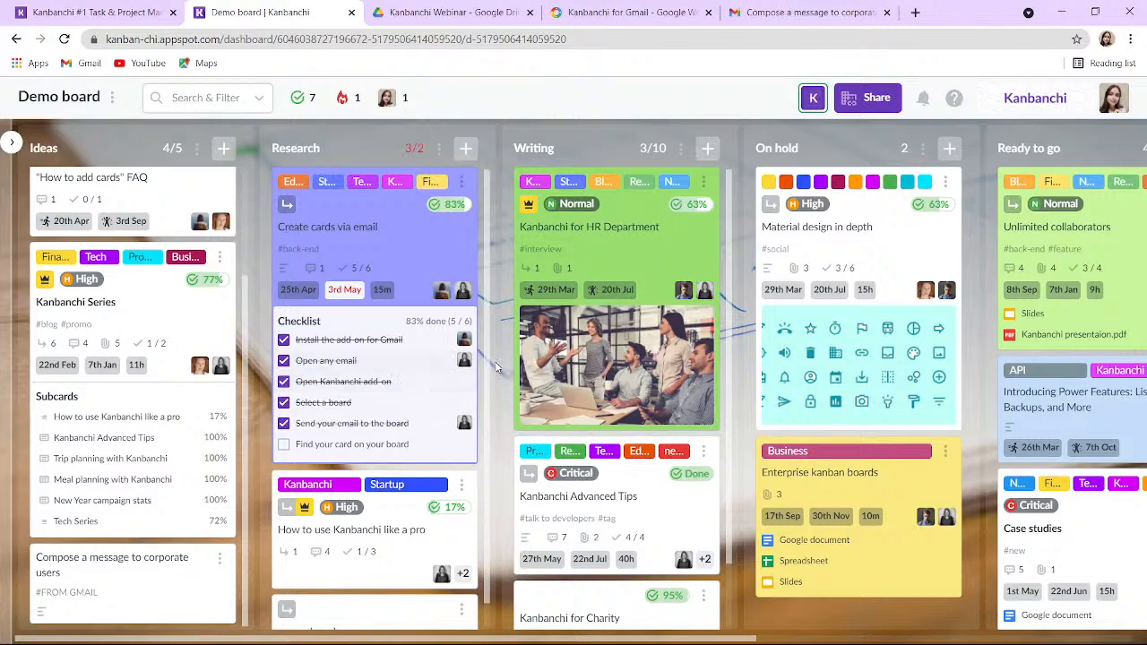